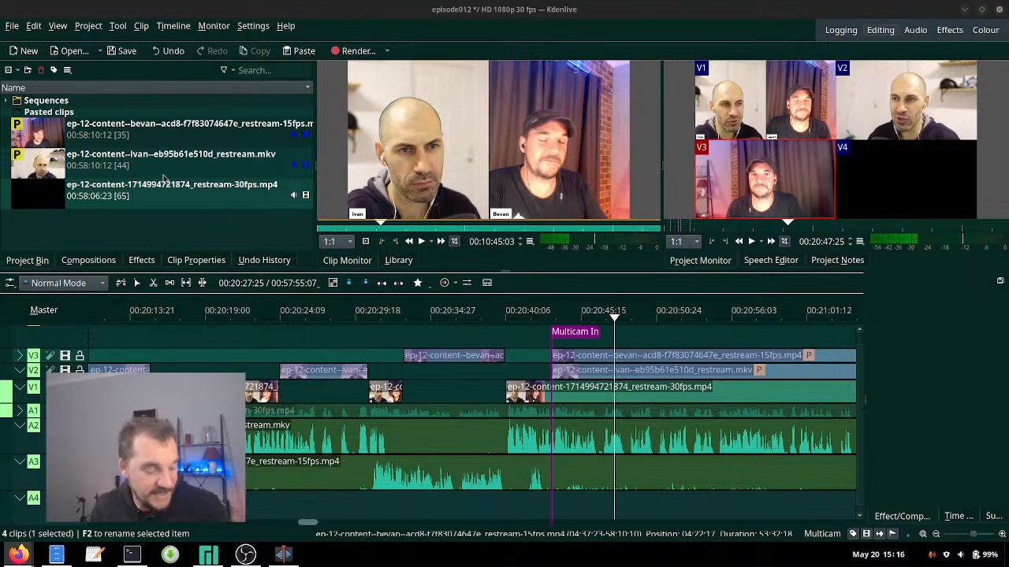
- Move the playhead to 00:20:42:12, just before the Multicam In marker
{"action": "left_click", "coordinate": [550, 314]}
{"action": "left_click_drag", "start_coordinate": [549, 313], "coordinate": [537, 315]}
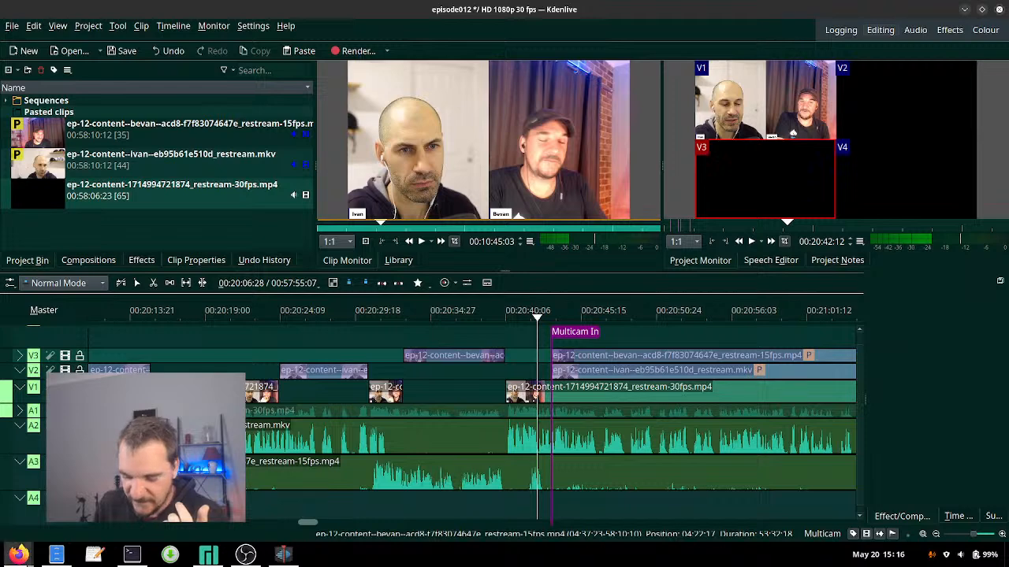
- Switch to Firefox, start the 25-minute Pomodoro timer on Pomofocus, and return to Kdenlive
{"action": "left_click", "coordinate": [19, 556]}
{"action": "left_click", "coordinate": [517, 244]}
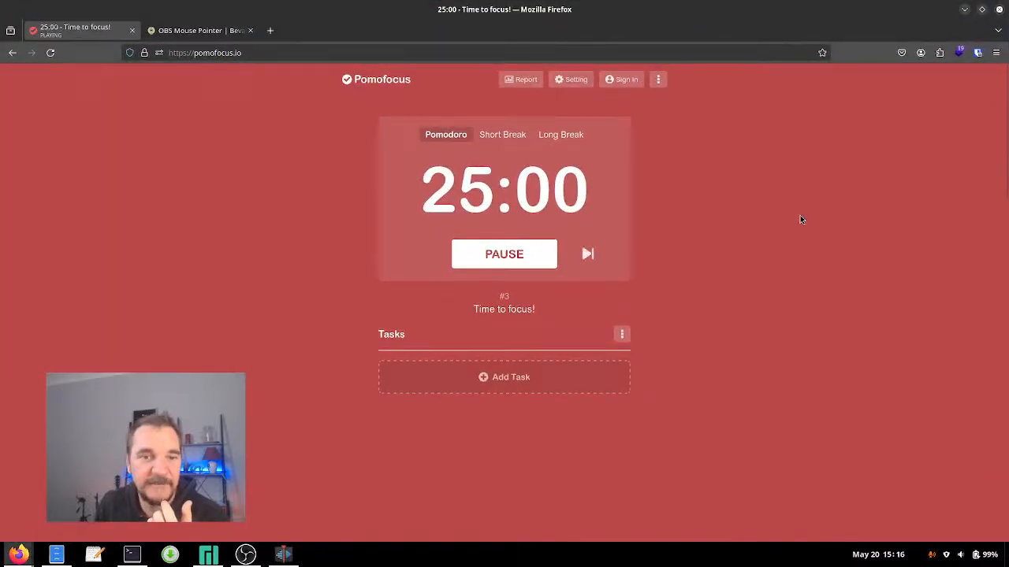
{"action": "left_click", "coordinate": [965, 9]}
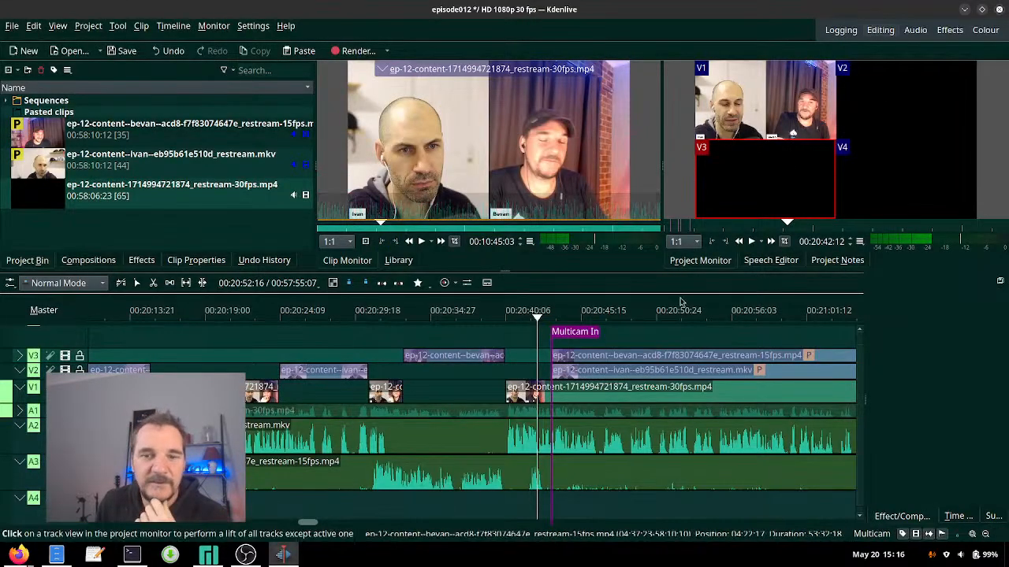
- Play the section leading into the Multicam In marker and place the playhead at 00:20:40:05, the start of the V1 clip
{"action": "left_click", "coordinate": [751, 246]}
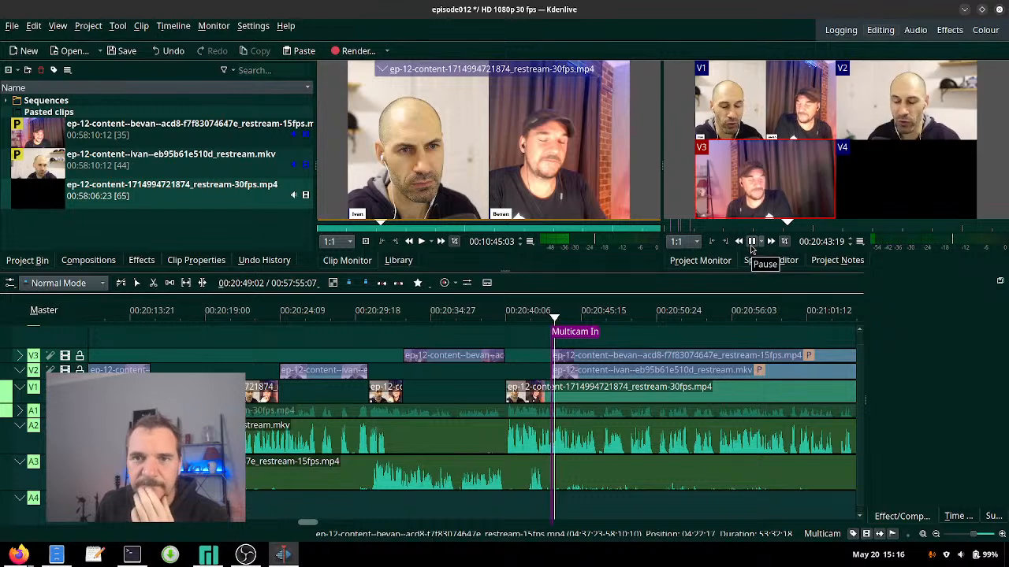
{"action": "left_click", "coordinate": [516, 316]}
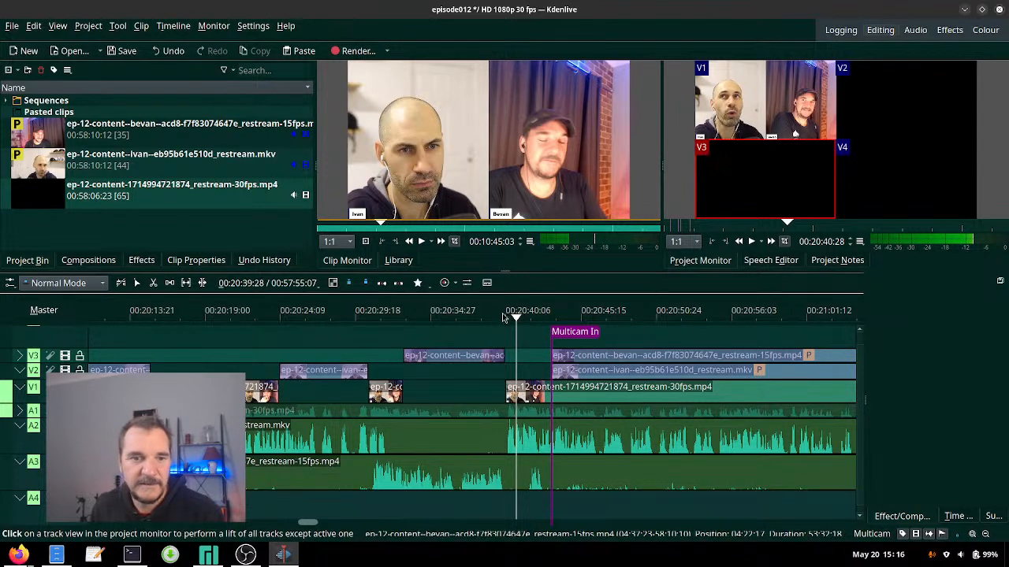
{"action": "left_click", "coordinate": [502, 313]}
{"action": "scroll", "coordinate": [506, 349], "scroll_direction": "up", "scroll_amount": 1}
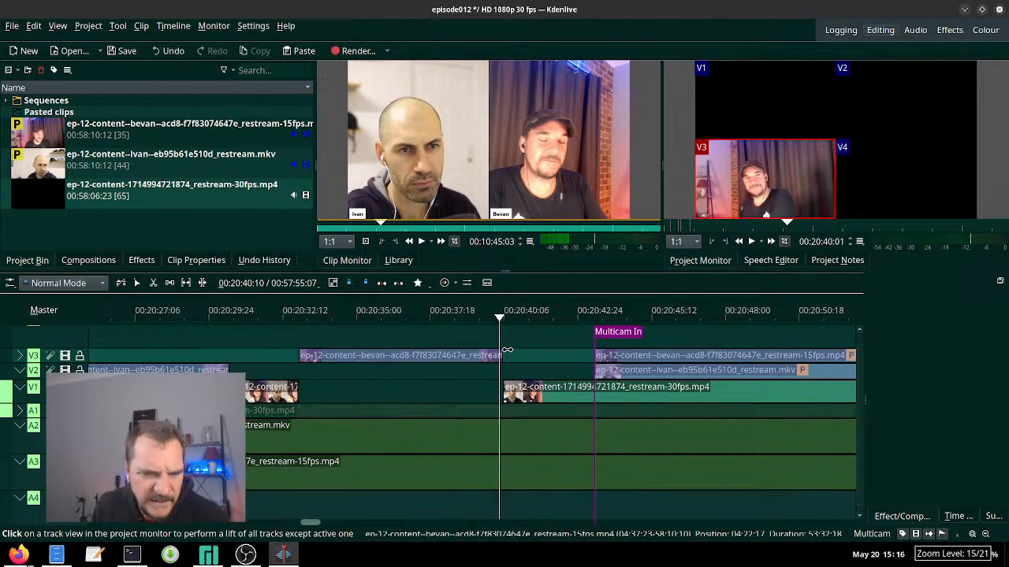
{"action": "scroll", "coordinate": [507, 349], "scroll_direction": "up", "scroll_amount": 1}
{"action": "key", "text": "Right"}
{"action": "key", "text": "Right"}
{"action": "key", "text": "Right"}
{"action": "key", "text": "Right"}
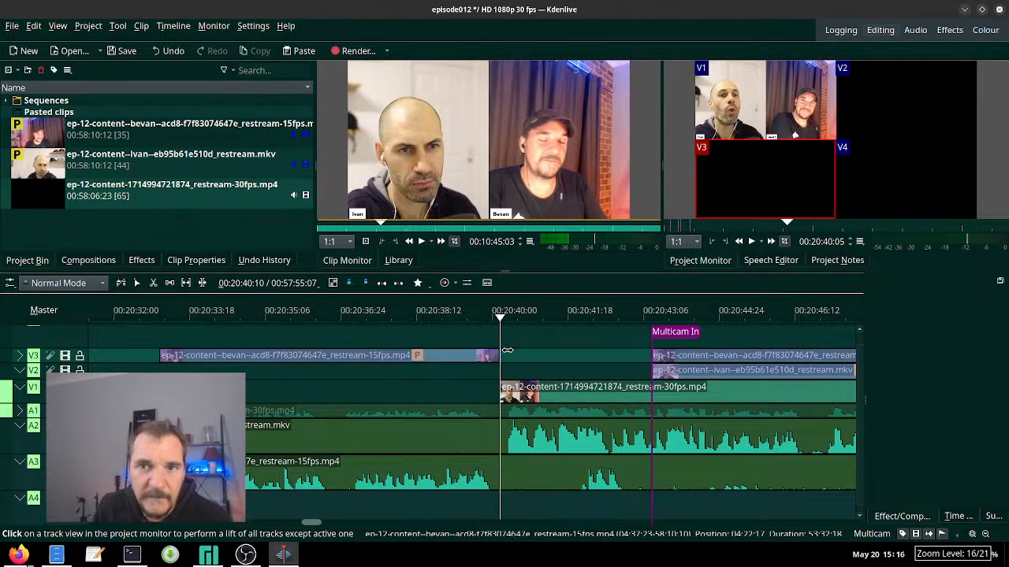
- Cut to camera V1 at 00:20:40:05, cycling the active multicam track through V2 and V3 and back to V1
{"action": "key", "text": "1"}
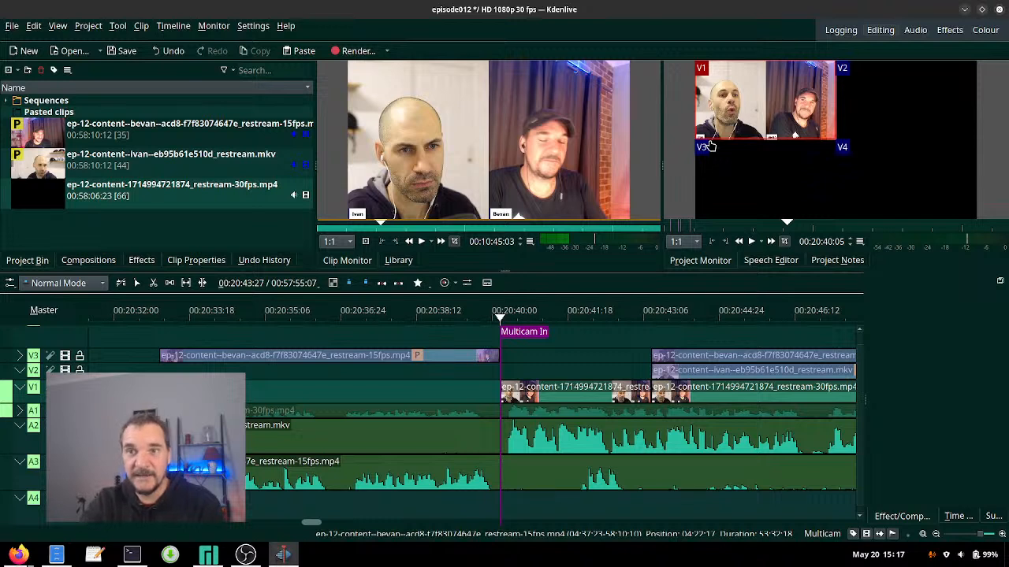
{"action": "key", "text": "2"}
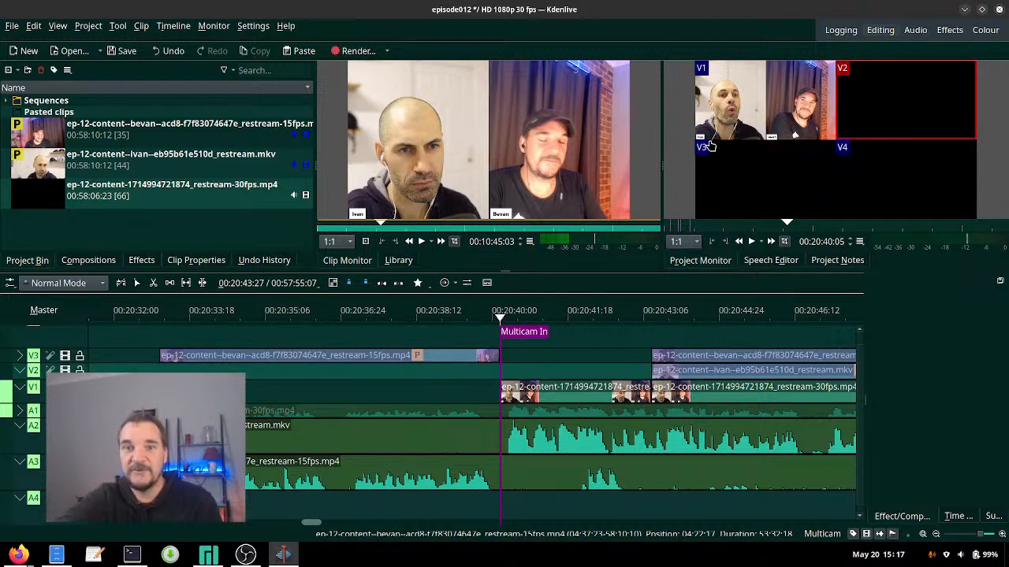
{"action": "key", "text": "3"}
{"action": "key", "text": "1"}
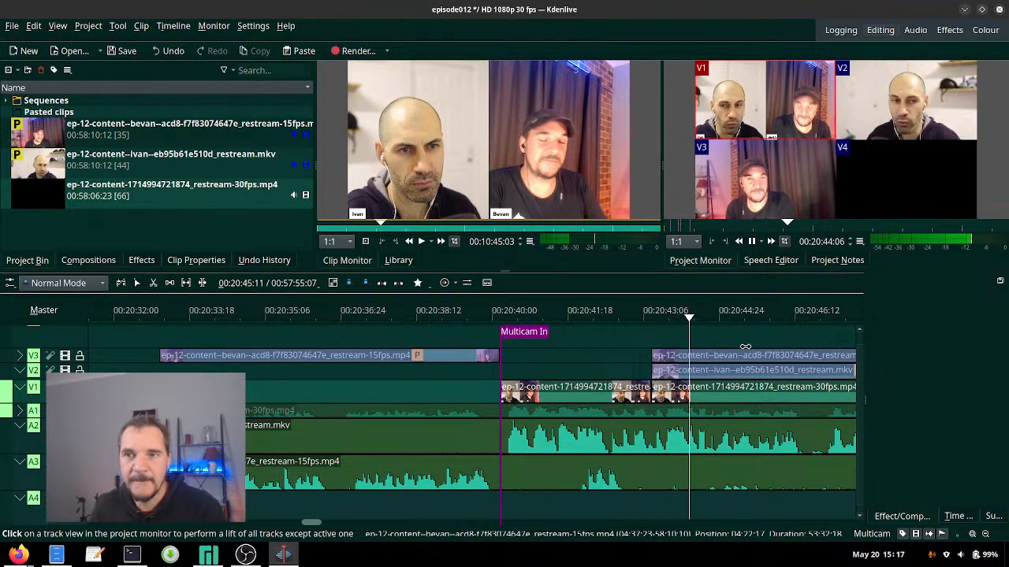
- Return the playhead to 00:20:43:11, make V2 the active multicam track from there, and resume playback
{"action": "left_click", "coordinate": [652, 317]}
{"action": "left_click", "coordinate": [651, 318]}
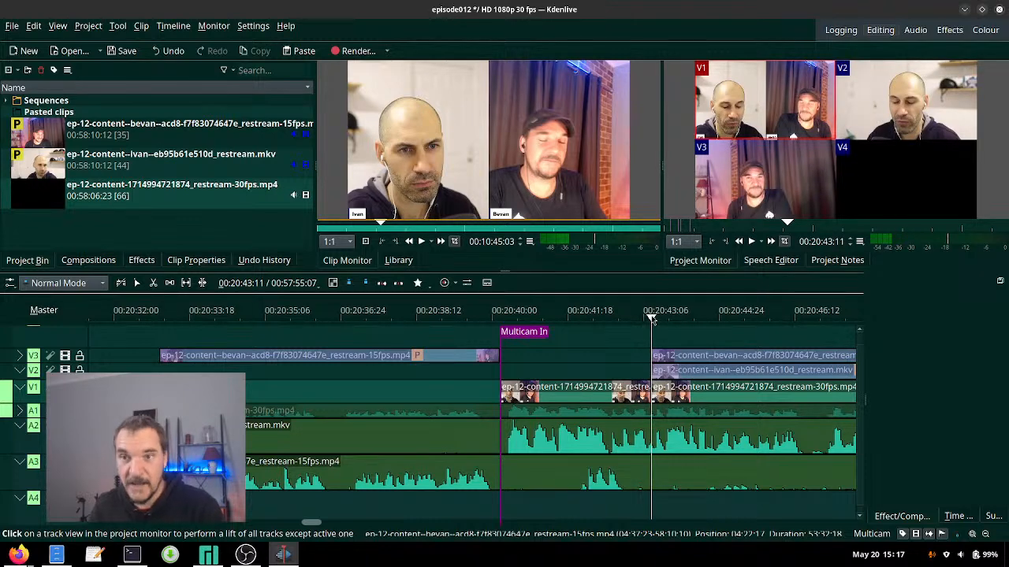
{"action": "key", "text": "2"}
{"action": "left_click", "coordinate": [751, 241]}
{"action": "key", "text": "space"}
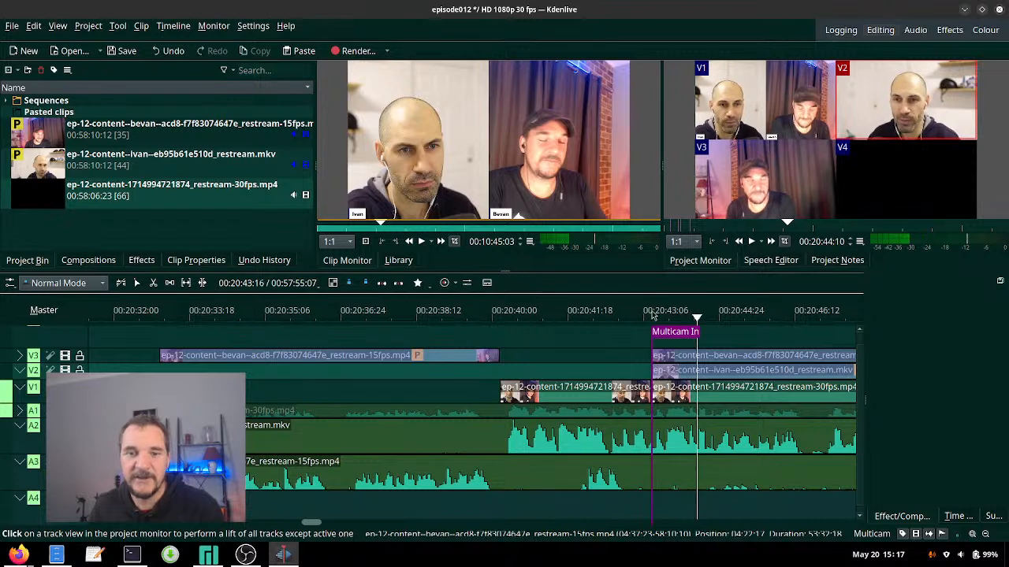
{"action": "scroll", "coordinate": [606, 363], "scroll_direction": "down", "scroll_amount": 2}
{"action": "scroll", "coordinate": [606, 363], "scroll_direction": "down", "scroll_amount": 2}
{"action": "key", "text": "space"}
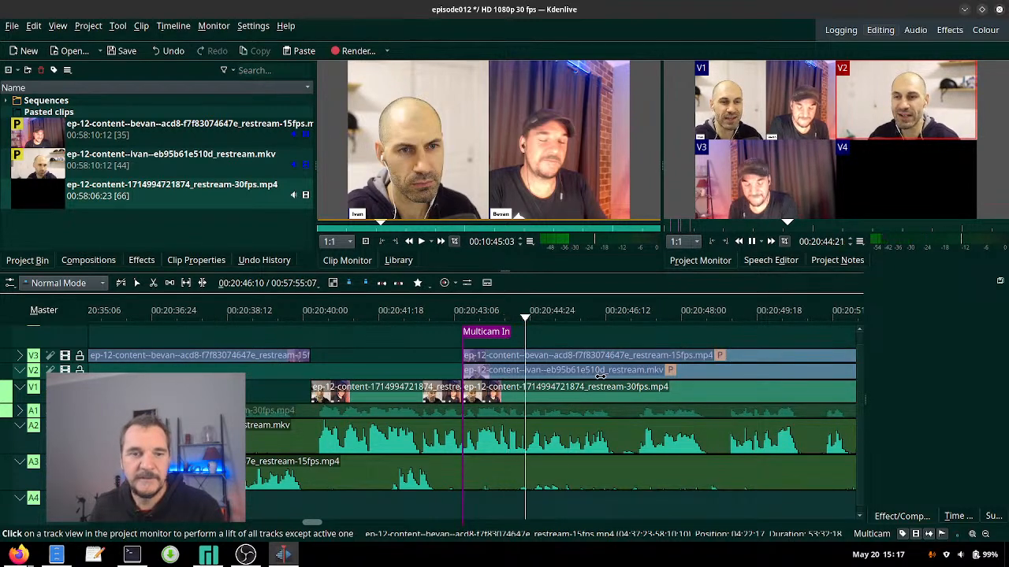
- Cut from camera V2 to V1 during playback at about 00:20:51:19
{"action": "scroll", "coordinate": [583, 370], "scroll_direction": "down", "scroll_amount": 2}
{"action": "scroll", "coordinate": [567, 372], "scroll_direction": "down", "scroll_amount": 2}
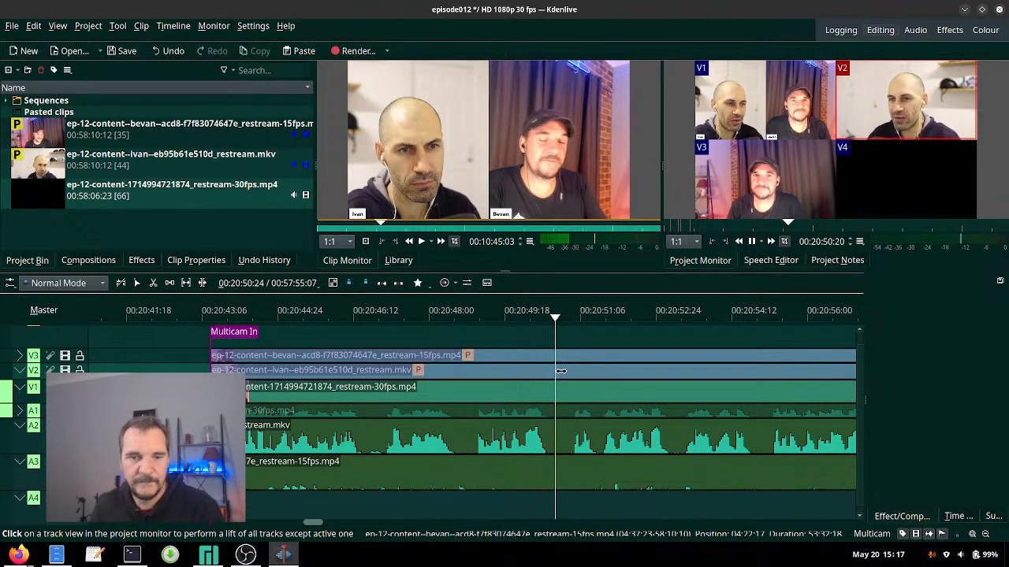
{"action": "key", "text": "1"}
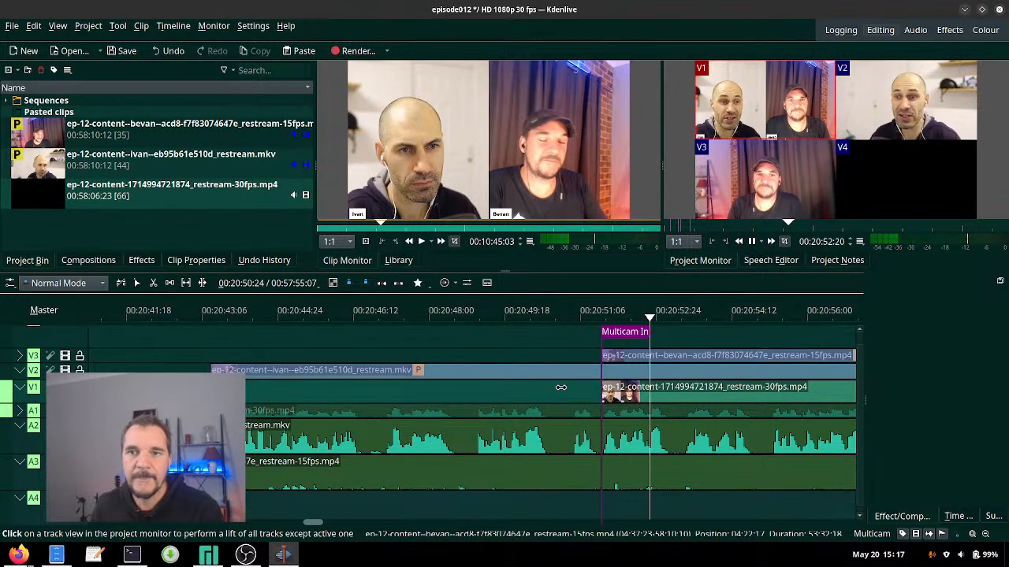
{"action": "scroll", "coordinate": [560, 379], "scroll_direction": "down", "scroll_amount": 2}
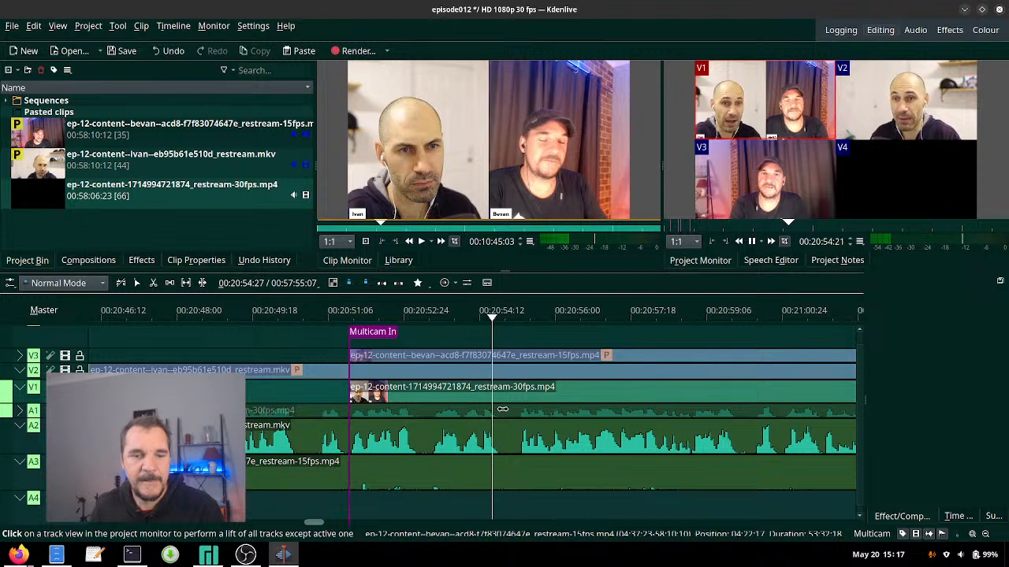
{"action": "key", "text": "3"}
{"action": "key", "text": "space"}
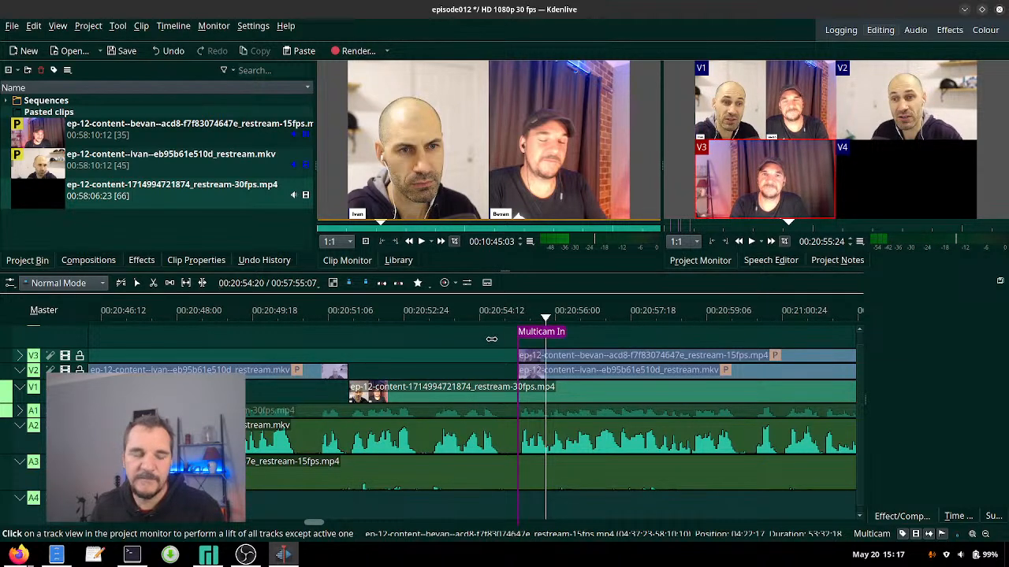
{"action": "key", "text": "ctrl+z"}
- Replay from 00:20:51:19 with V3 as the active multicam track and cut to V2 at about 00:20:55
{"action": "left_click", "coordinate": [351, 316]}
{"action": "key", "text": "space"}
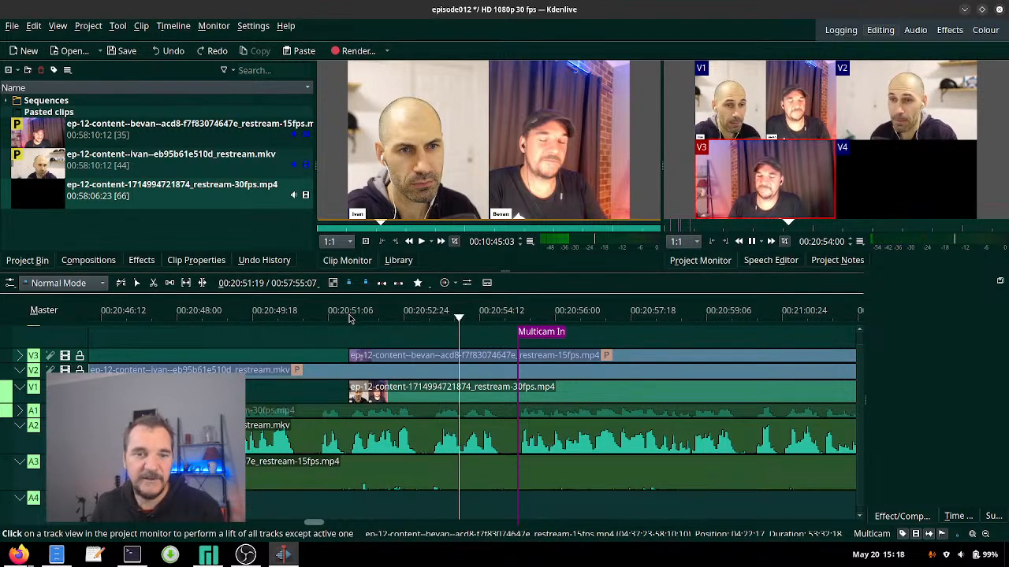
{"action": "key", "text": "2"}
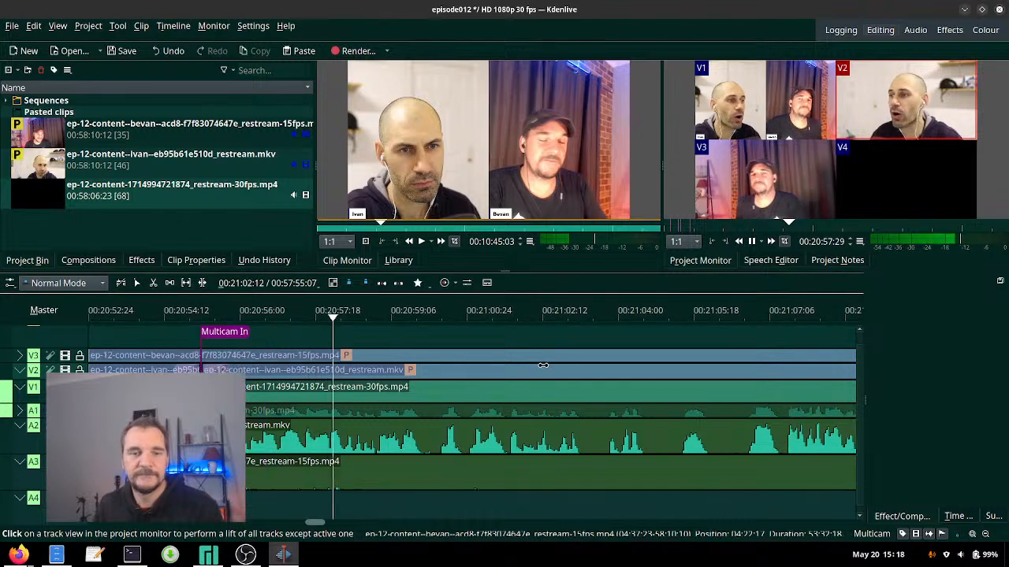
- During playback, cut to camera V1 at about 00:21:12 and back to V2 at about 00:21:31
{"action": "scroll", "coordinate": [489, 429], "scroll_direction": "down", "scroll_amount": 2}
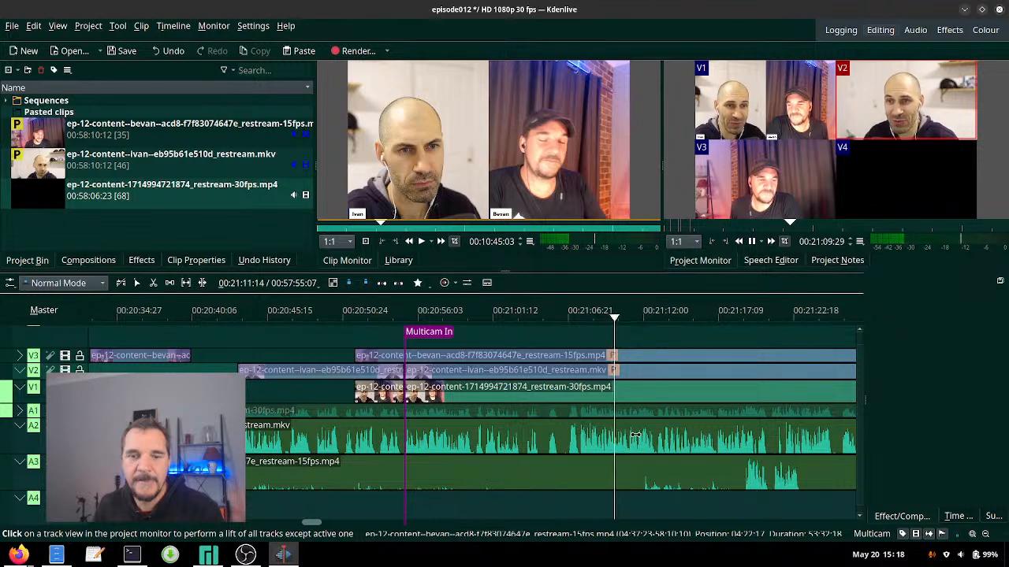
{"action": "key", "text": "1"}
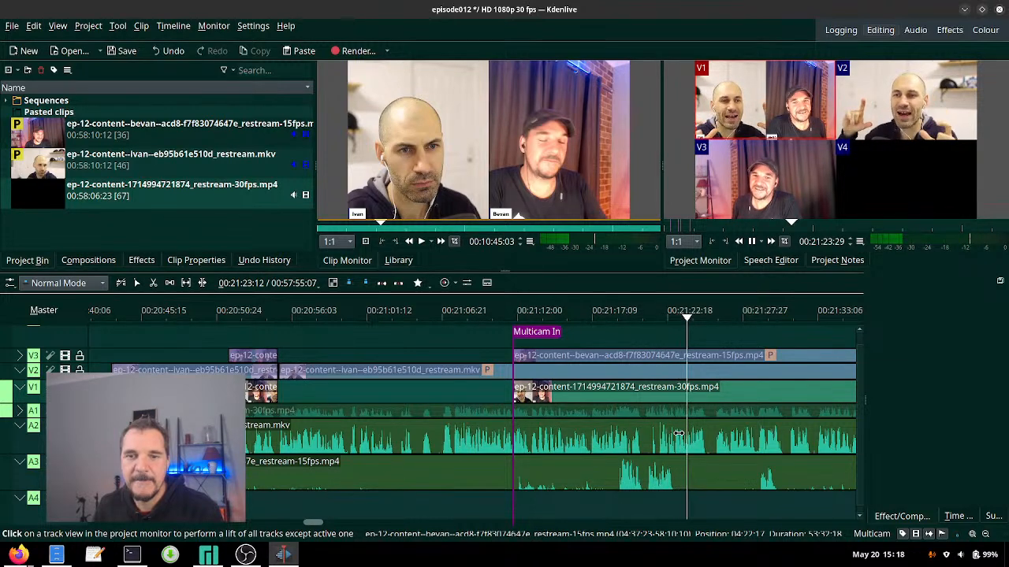
{"action": "scroll", "coordinate": [679, 434], "scroll_direction": "down", "scroll_amount": 2}
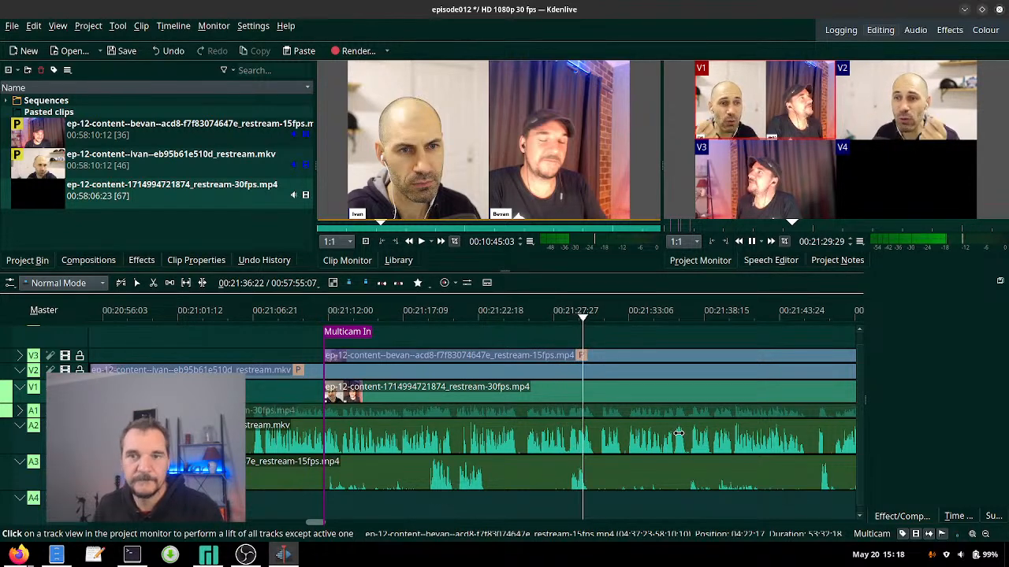
{"action": "key", "text": "2"}
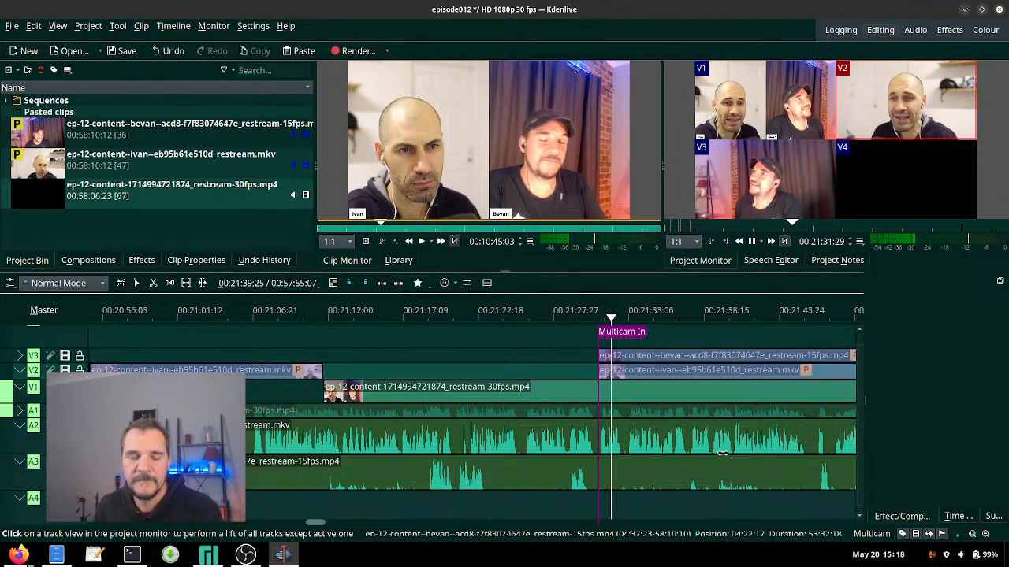
- Keep switching multicam tracks during playback: V1 at about 00:21:37 and V2 at about 00:21:43
{"action": "scroll", "coordinate": [723, 454], "scroll_direction": "down", "scroll_amount": 1}
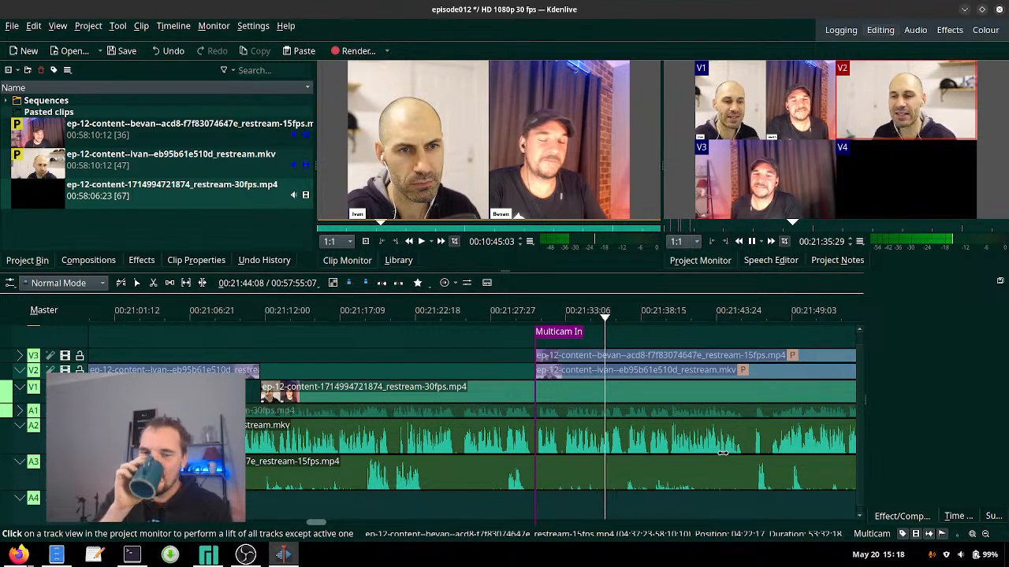
{"action": "key", "text": "1"}
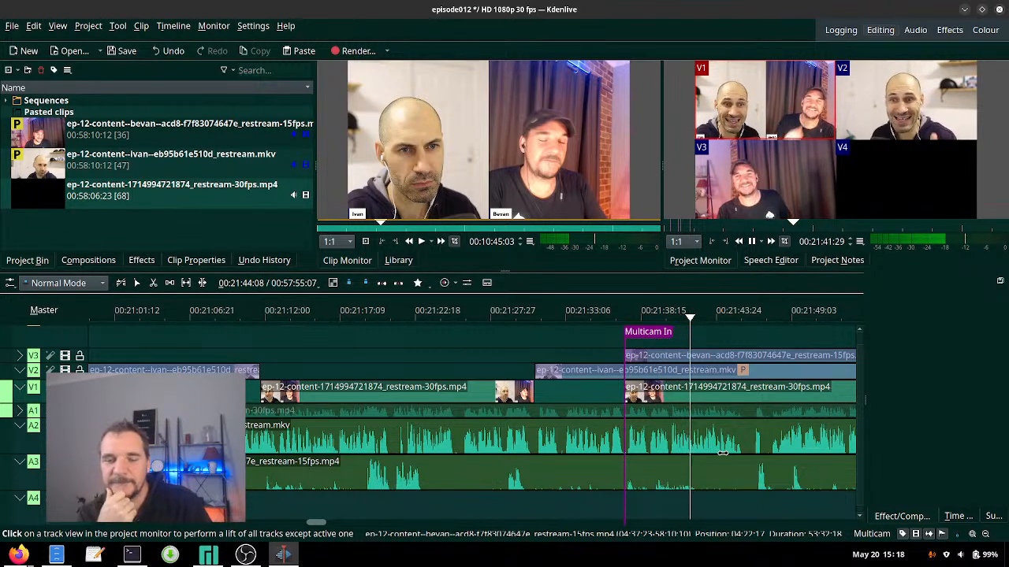
{"action": "key", "text": "2"}
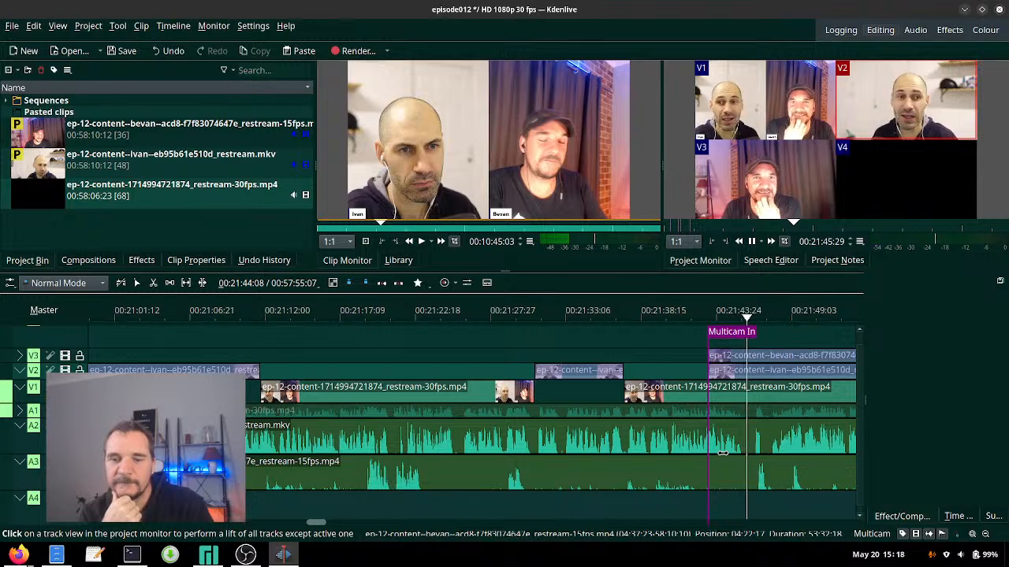
- Alternate the live camera cuts between V1 at about 00:21:46, V2 at about 00:21:51 and V1 at about 00:21:59
{"action": "key", "text": "1"}
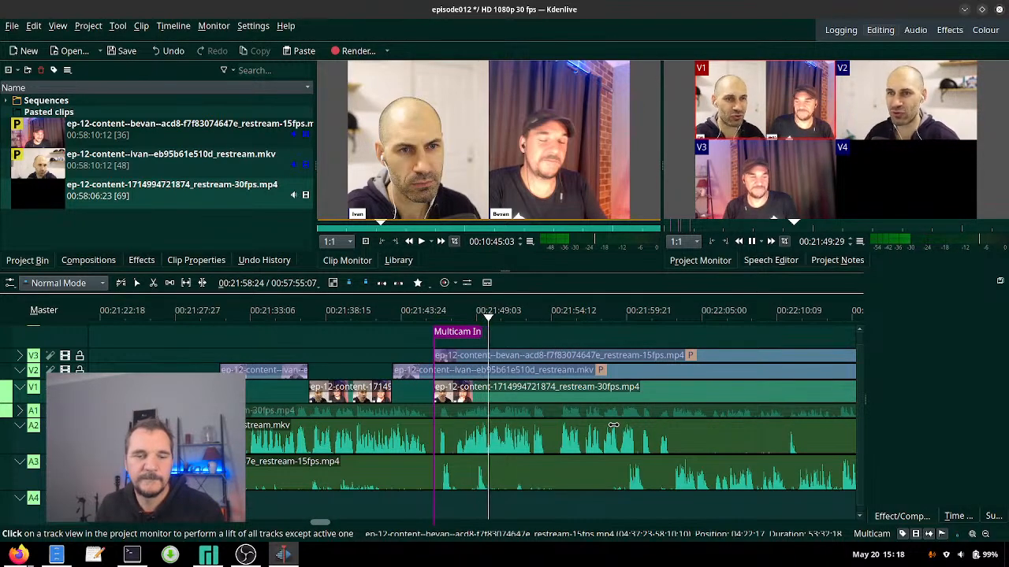
{"action": "key", "text": "2"}
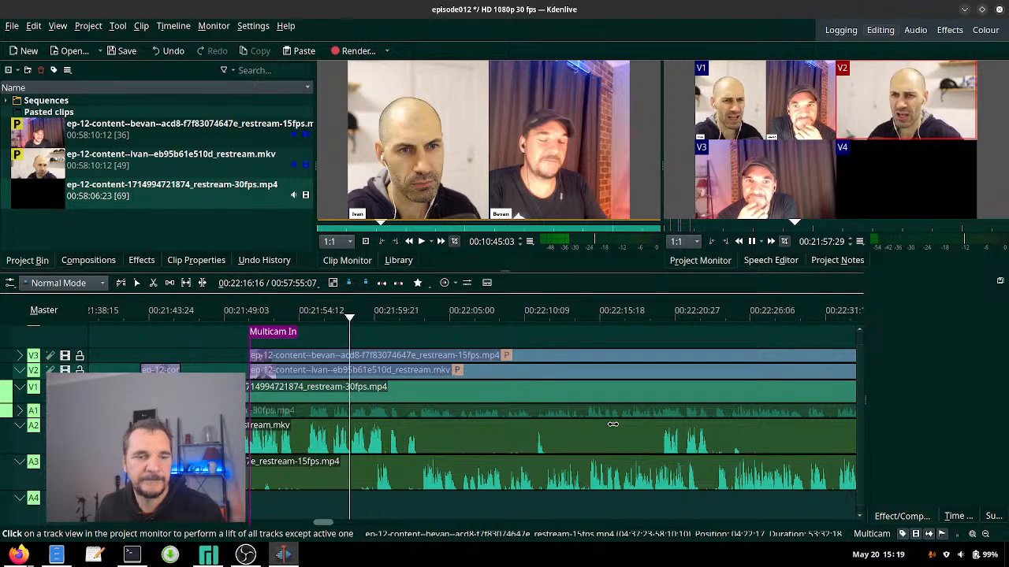
{"action": "key", "text": "1"}
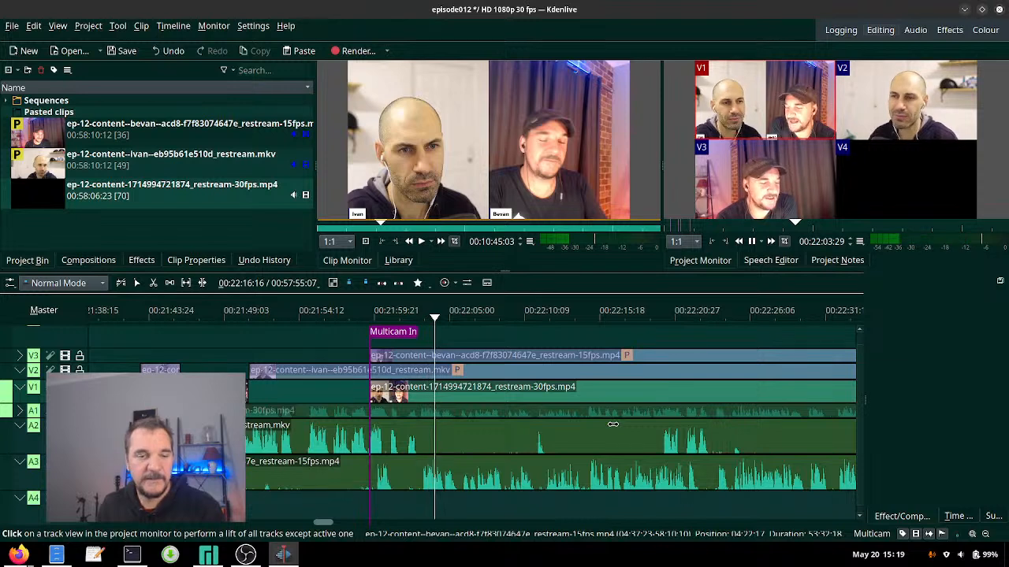
- Alternate the live camera cuts between V3 at about 00:22:05, V1 at about 00:22:11 and V3 at about 00:22:15
{"action": "key", "text": "3"}
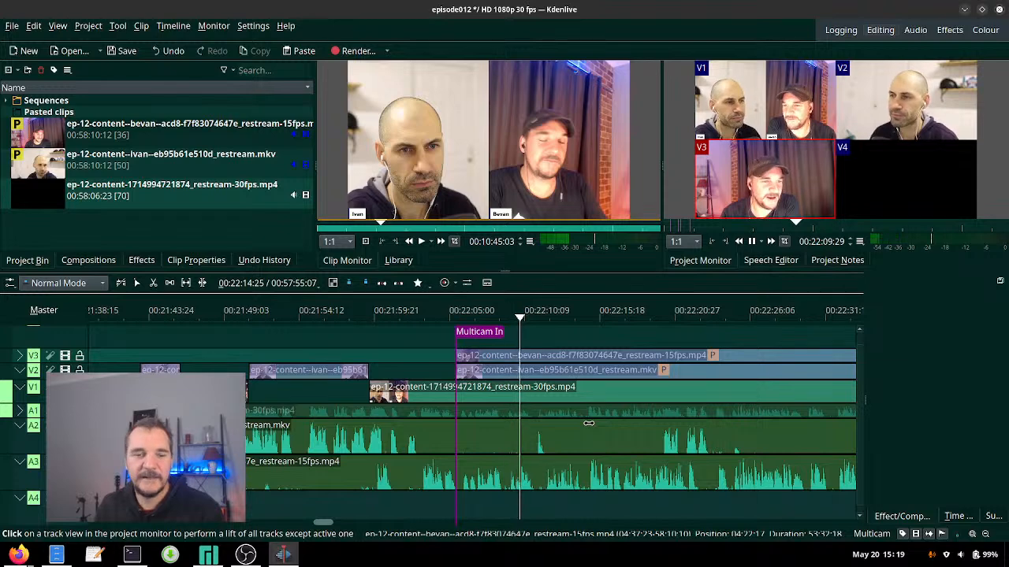
{"action": "key", "text": "1"}
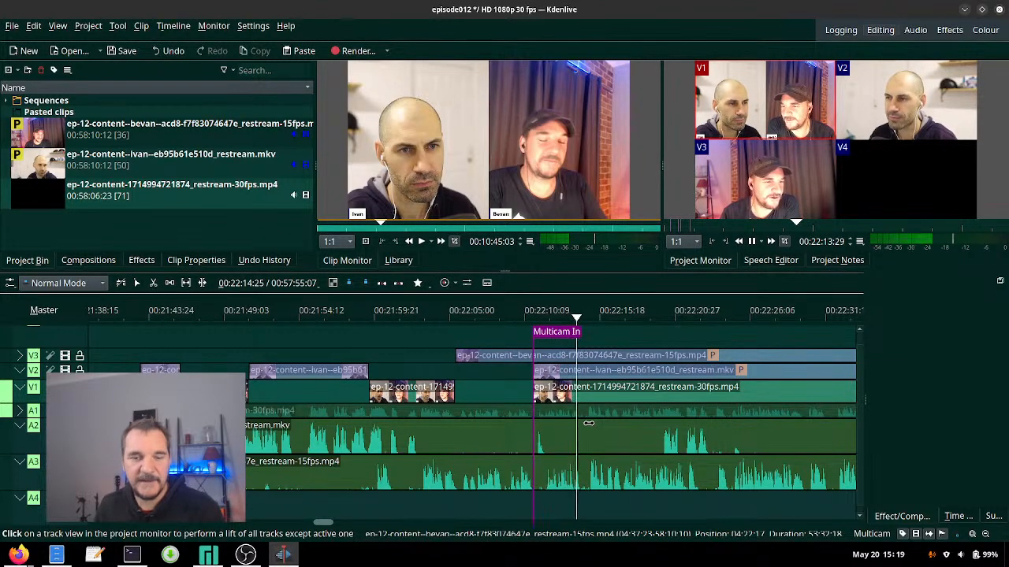
{"action": "key", "text": "3"}
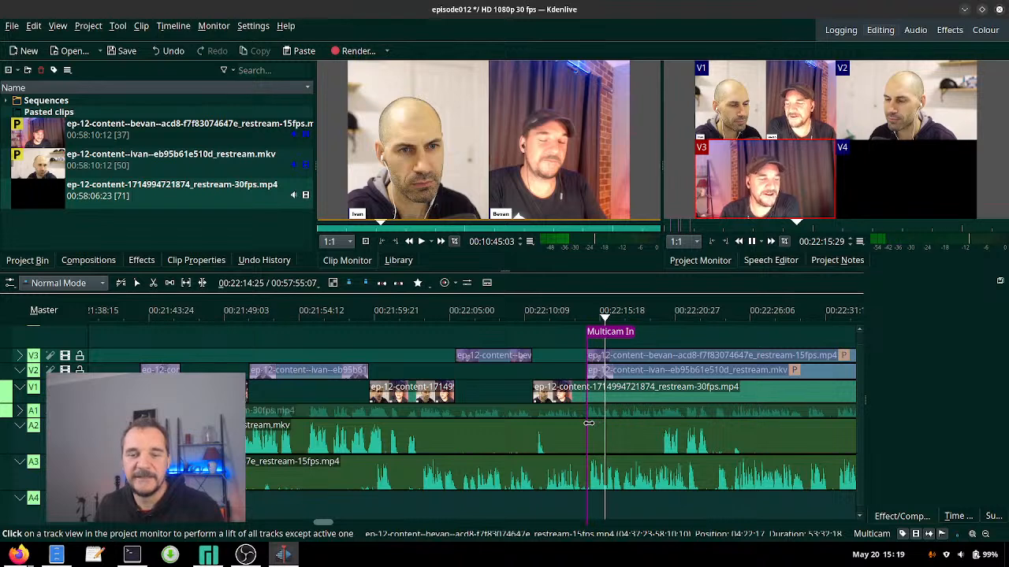
- Cut from camera V3 back to V1 at about 00:22:20 while playback continues
{"action": "scroll", "coordinate": [589, 424], "scroll_direction": "down", "scroll_amount": 2}
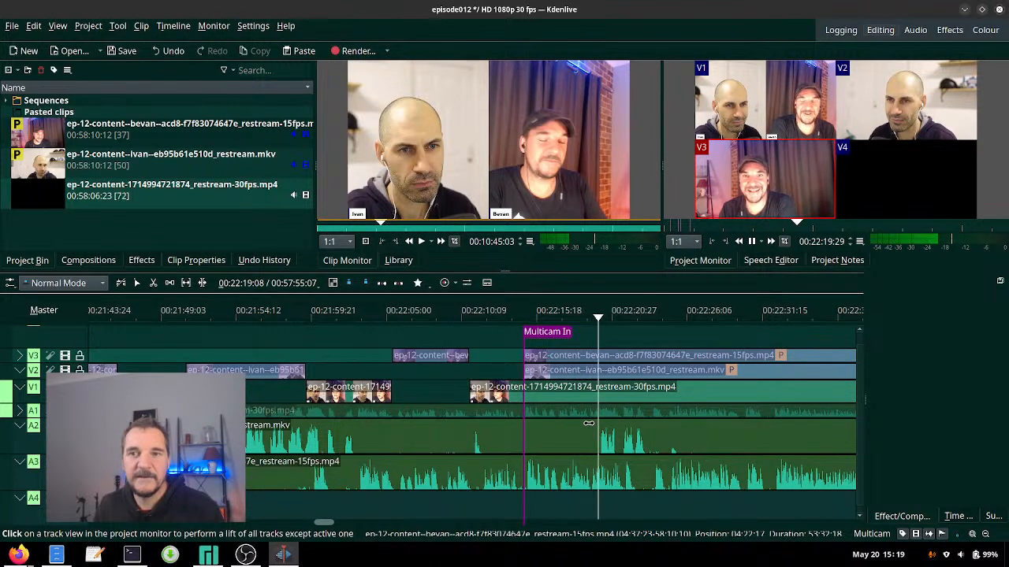
{"action": "key", "text": "1"}
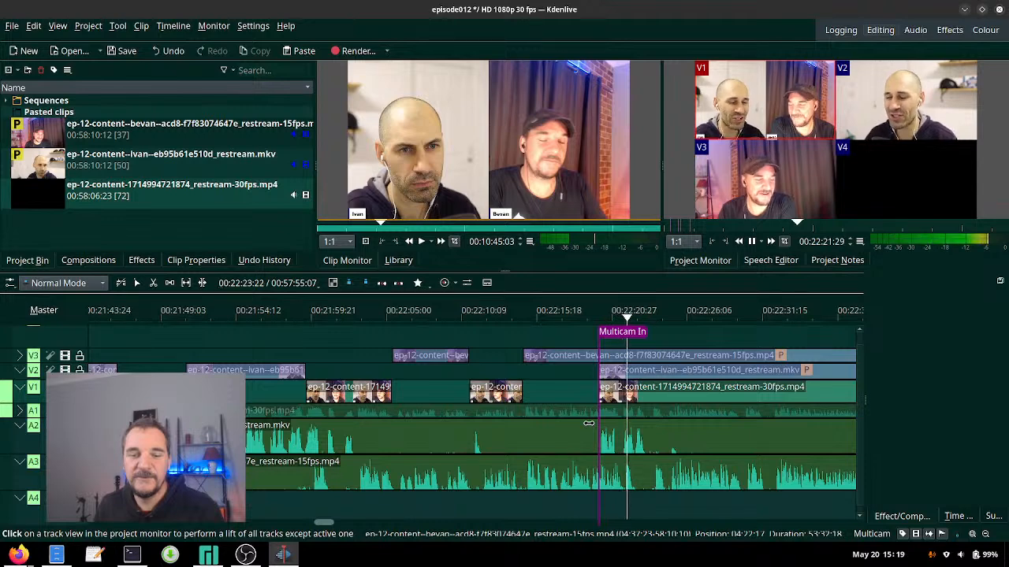
{"action": "scroll", "coordinate": [589, 424], "scroll_direction": "right", "scroll_amount": 2}
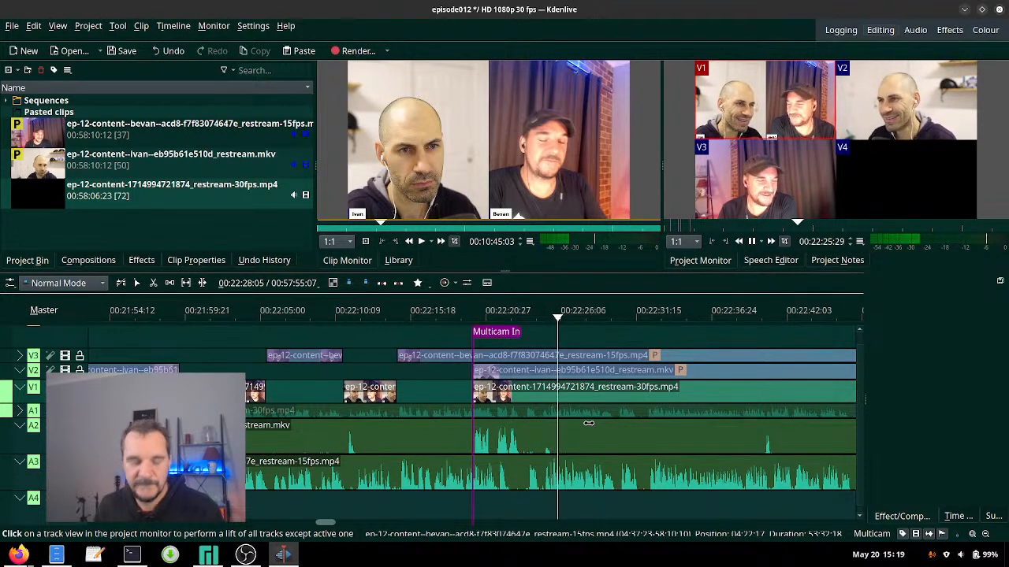
- Switch the live multicam track to V3 at about 00:22:27, V1 at about 00:22:40 and V2 at about 00:22:44
{"action": "key", "text": "3"}
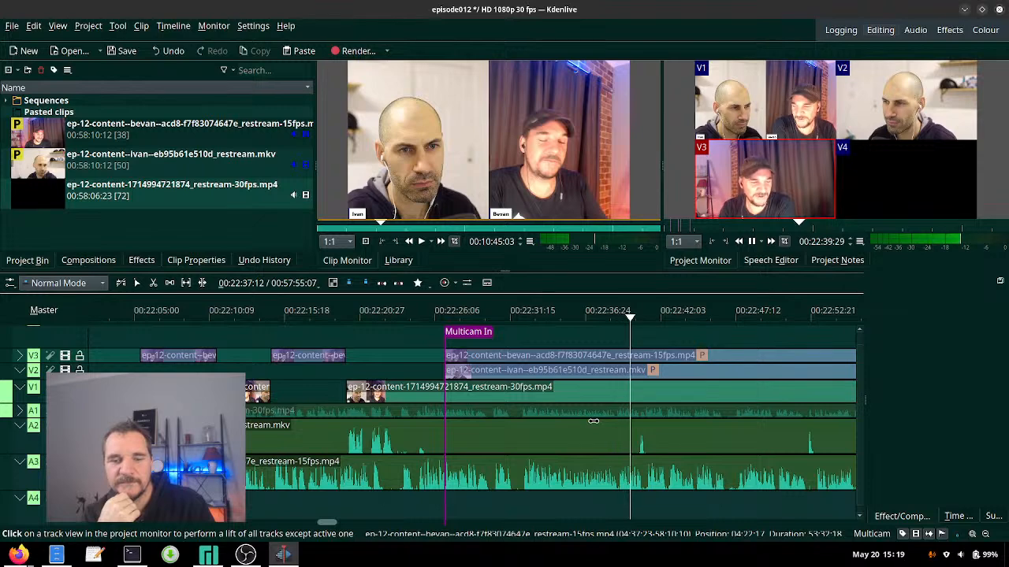
{"action": "key", "text": "1"}
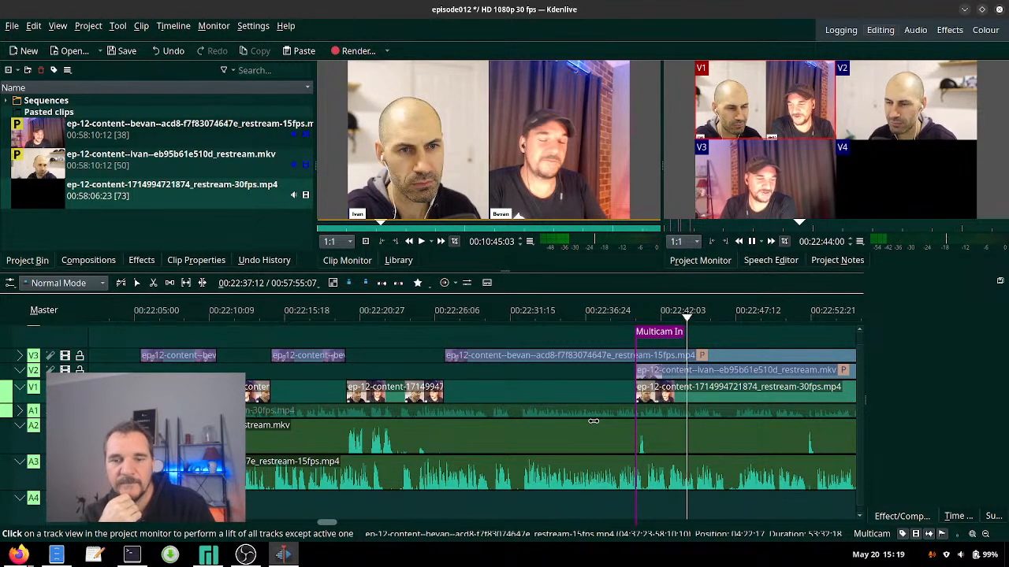
{"action": "key", "text": "2"}
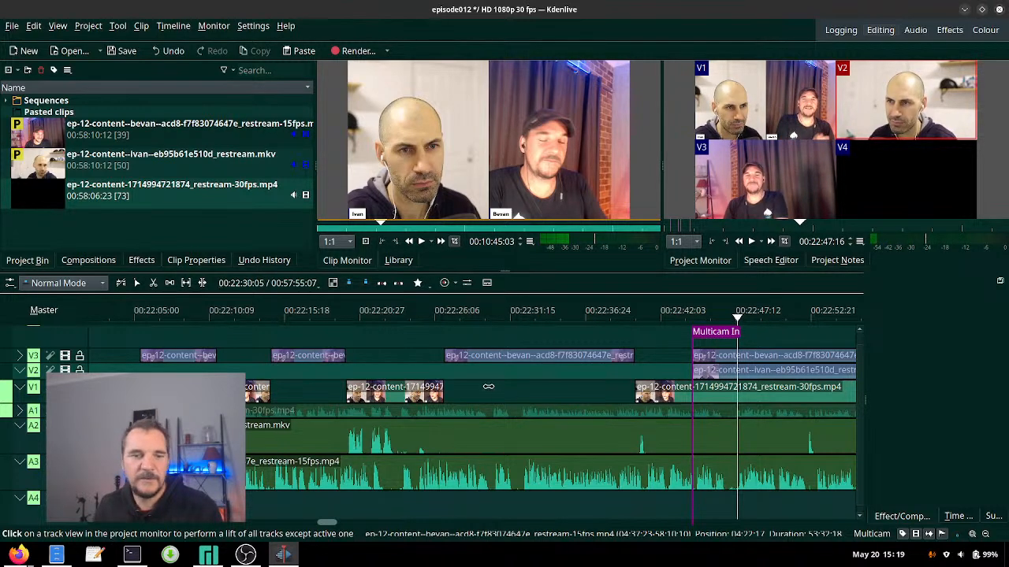
- Replay the section around 00:22:27 and undo the last two multicam cuts
{"action": "left_click", "coordinate": [369, 315]}
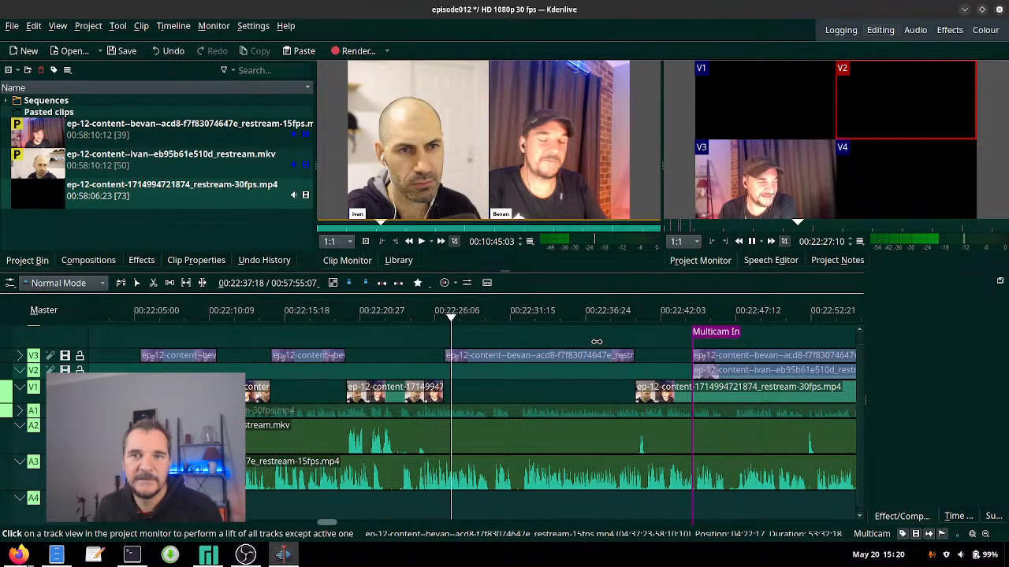
{"action": "key", "text": "space"}
{"action": "left_click", "coordinate": [431, 323]}
{"action": "key", "text": "space"}
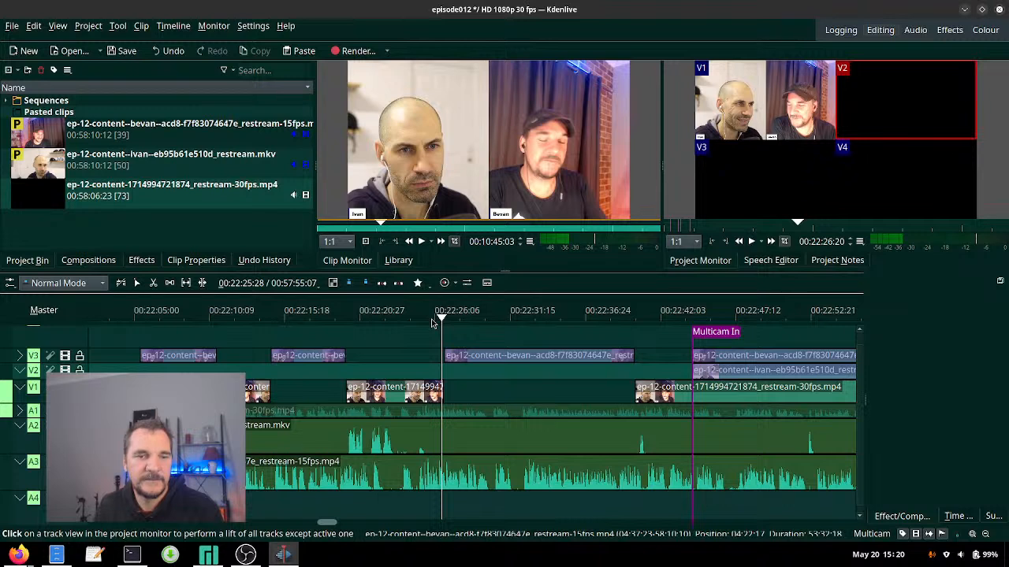
{"action": "key", "text": "ctrl+z"}
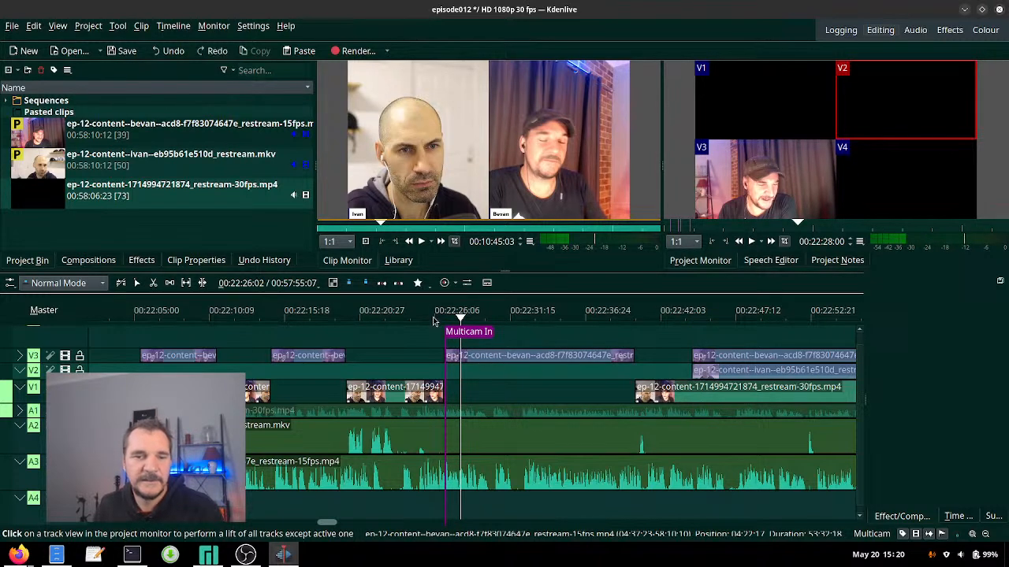
{"action": "key", "text": "ctrl+z"}
- Try cutting to camera V2 at about 00:22:27 while playing from 00:22:25, and undo that cut
{"action": "left_click", "coordinate": [418, 321]}
{"action": "key", "text": "space"}
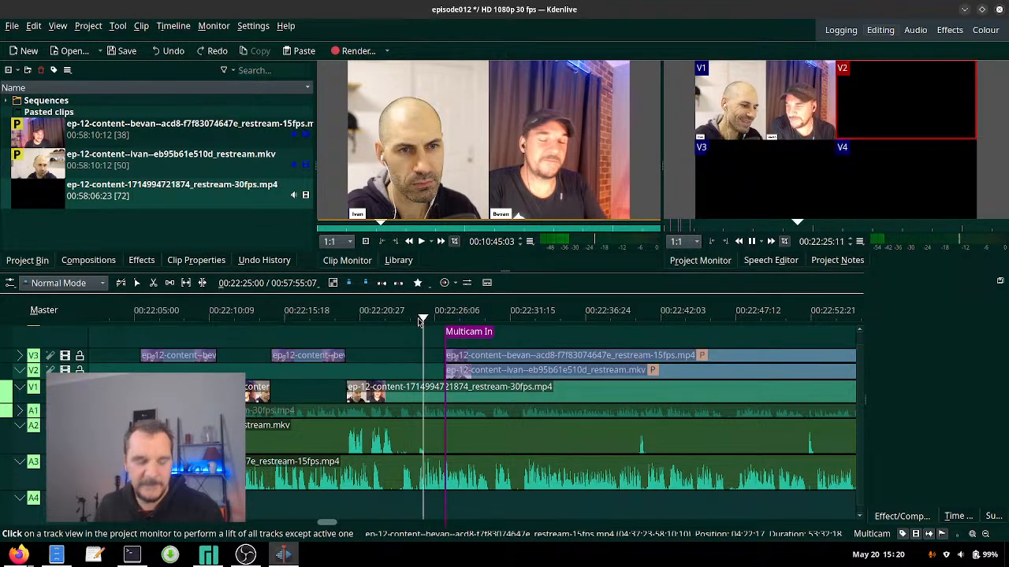
{"action": "key", "text": "2"}
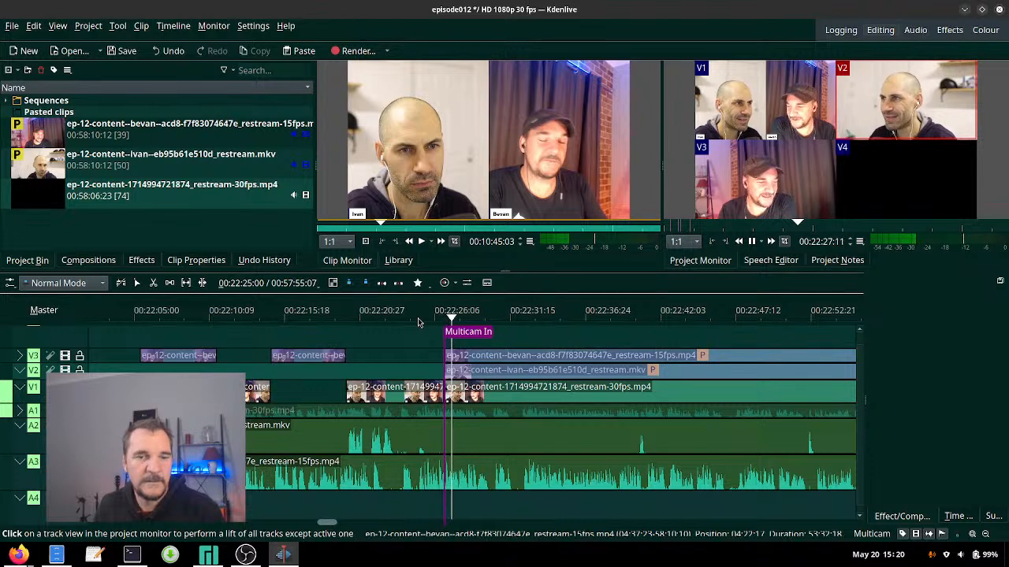
{"action": "key", "text": "space"}
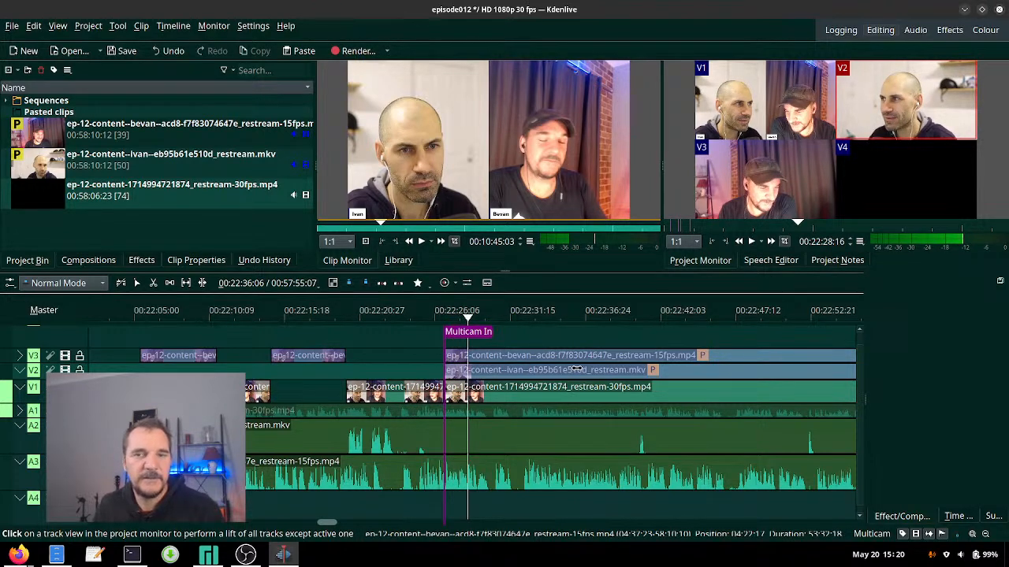
{"action": "key", "text": "ctrl+z"}
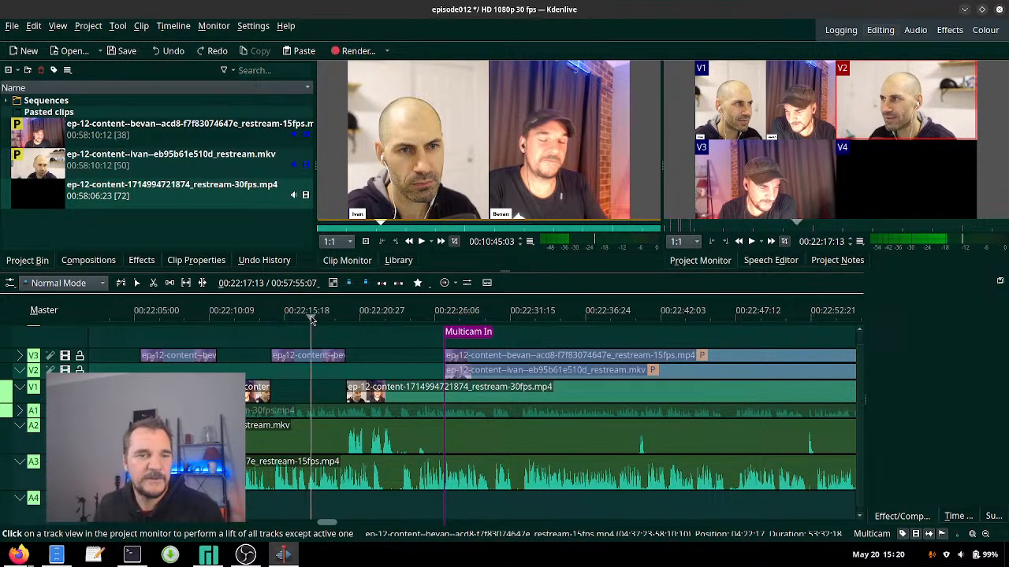
- Replay the section before 00:22:27, cutting to V3 at about 00:22:27 and back to V1 at about 00:22:40
{"action": "left_click", "coordinate": [379, 315]}
{"action": "key", "text": "space"}
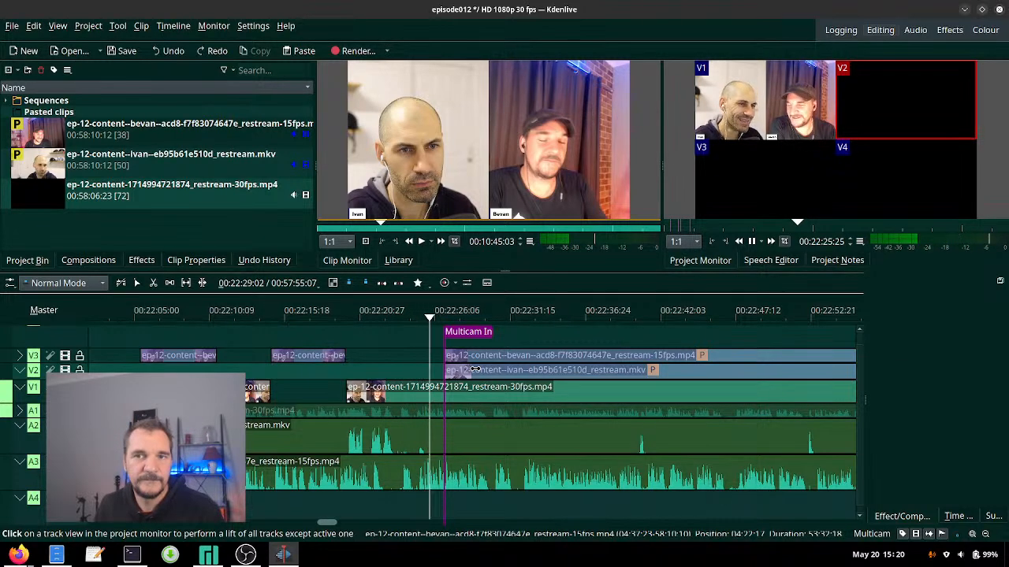
{"action": "key", "text": "3"}
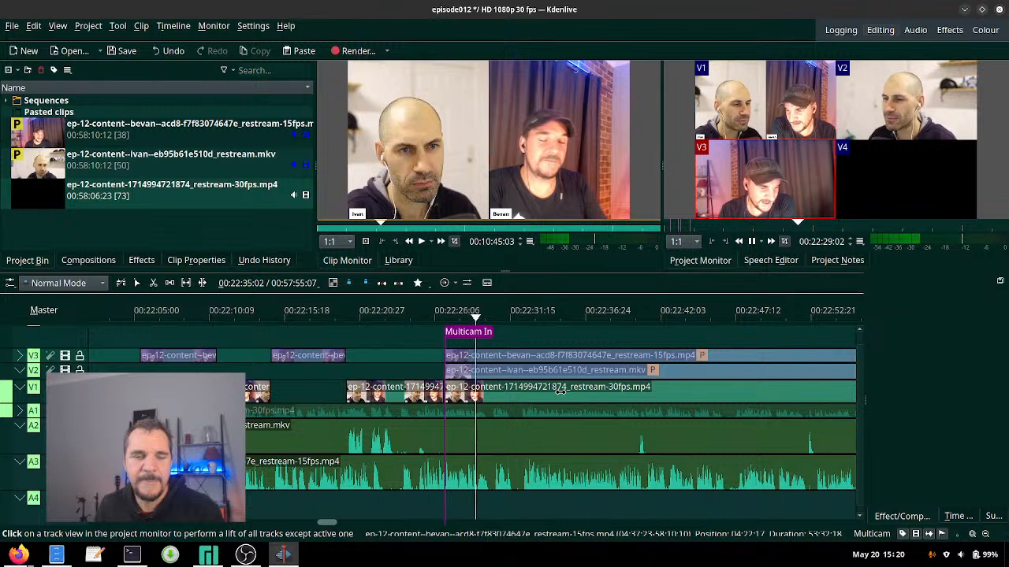
{"action": "left_click", "coordinate": [629, 319]}
{"action": "key", "text": "1"}
{"action": "key", "text": "space"}
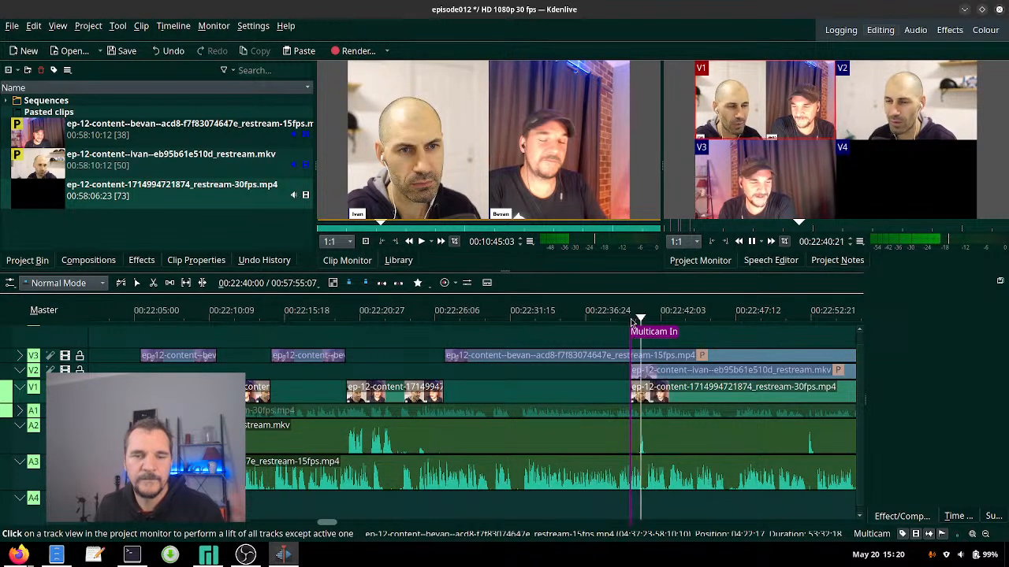
- Alternate the live cuts between V3 at about 00:22:43, V1 at about 00:22:52, V3 at about 00:22:56 and V1 at about 00:22:59
{"action": "key", "text": "3"}
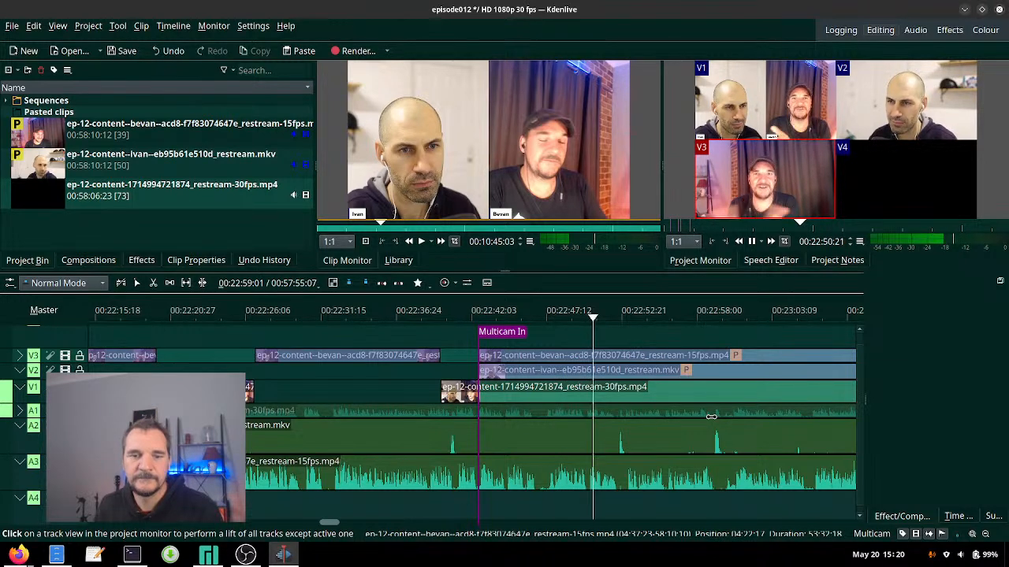
{"action": "key", "text": "1"}
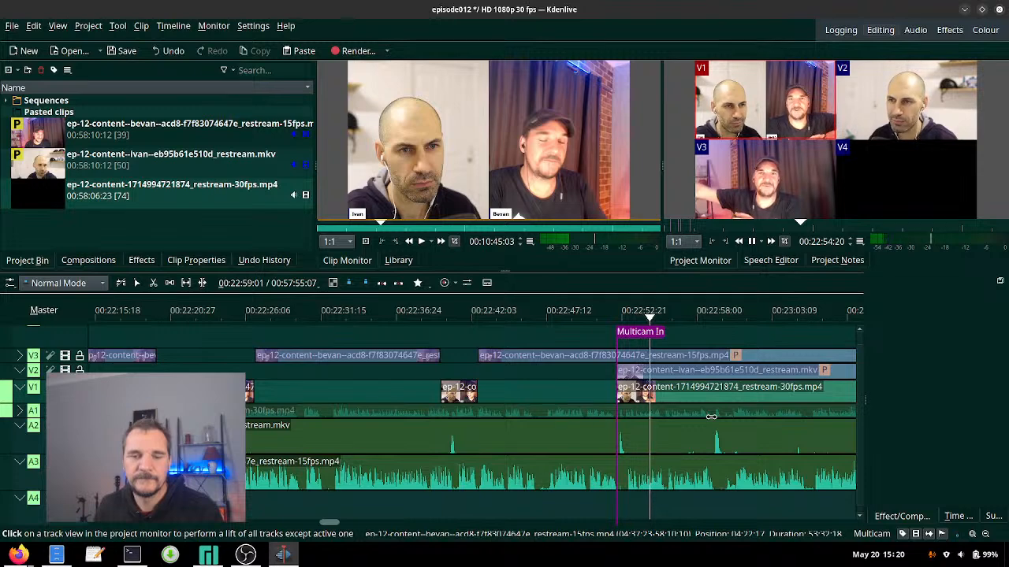
{"action": "key", "text": "3"}
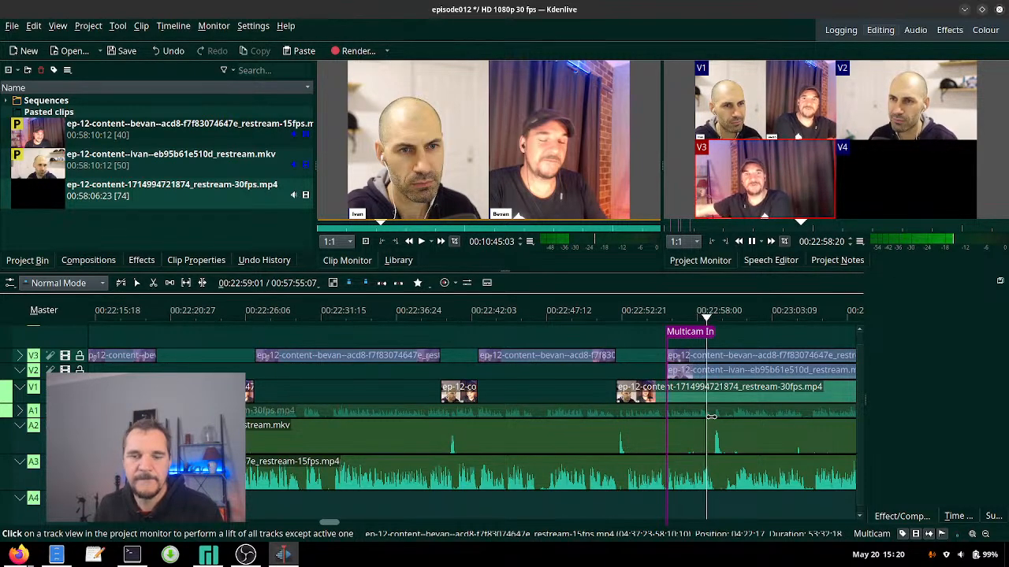
{"action": "key", "text": "1"}
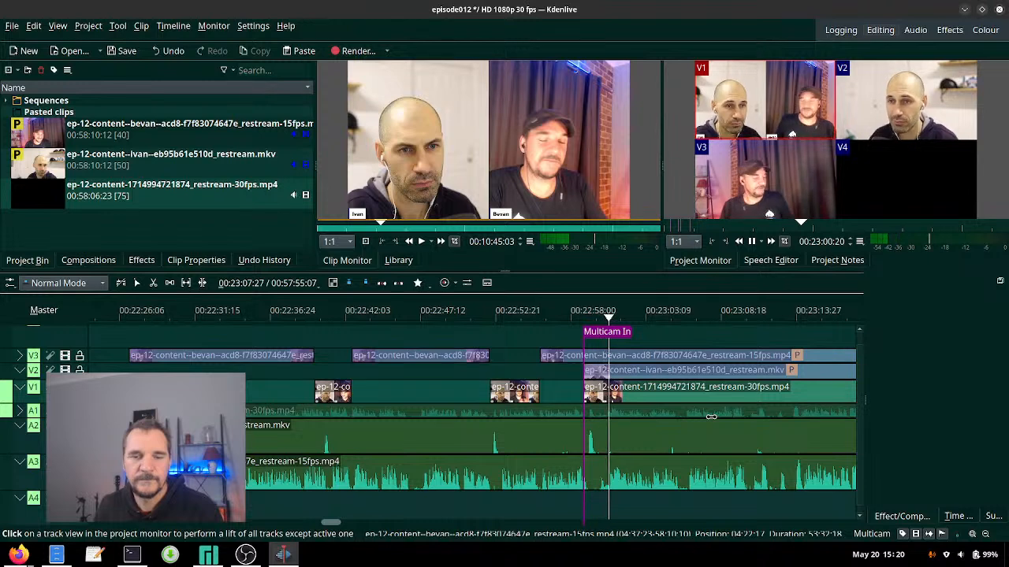
- Cut to V3 at about 00:23:02, V1 at about 00:23:05 and V3 again at about 00:23:06
{"action": "key", "text": "3"}
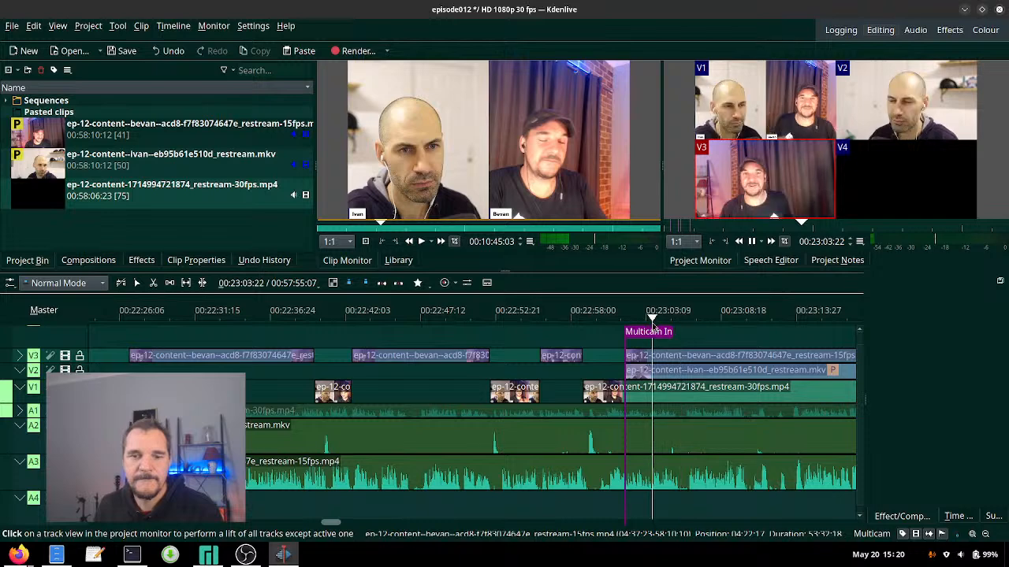
{"action": "key", "text": "1"}
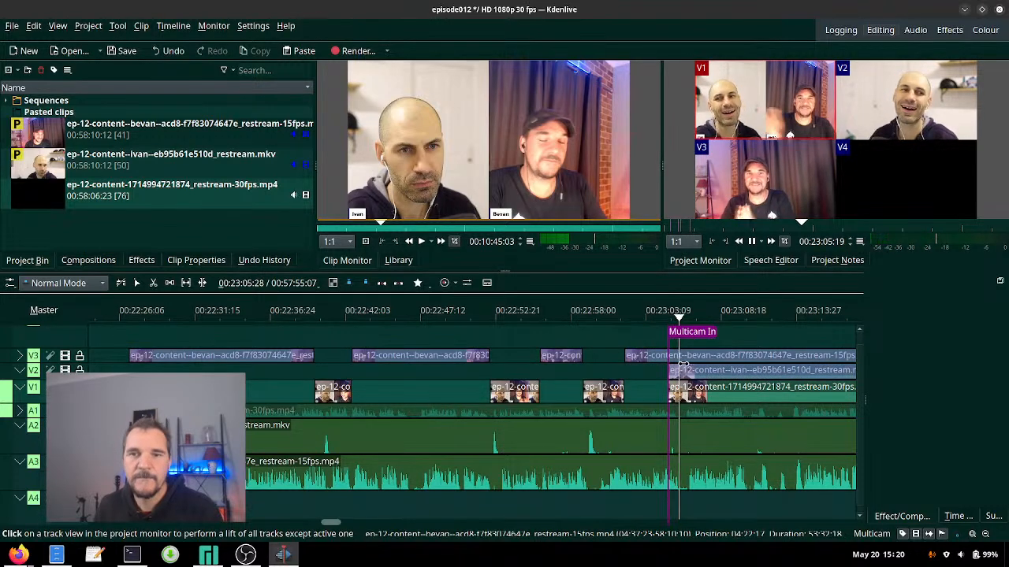
{"action": "left_click", "coordinate": [685, 320]}
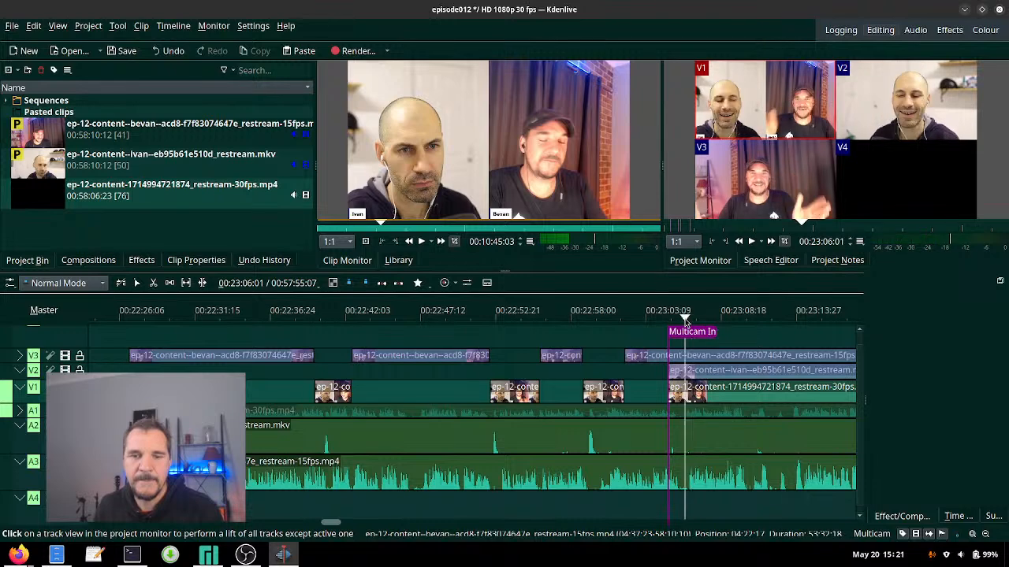
{"action": "key", "text": "3"}
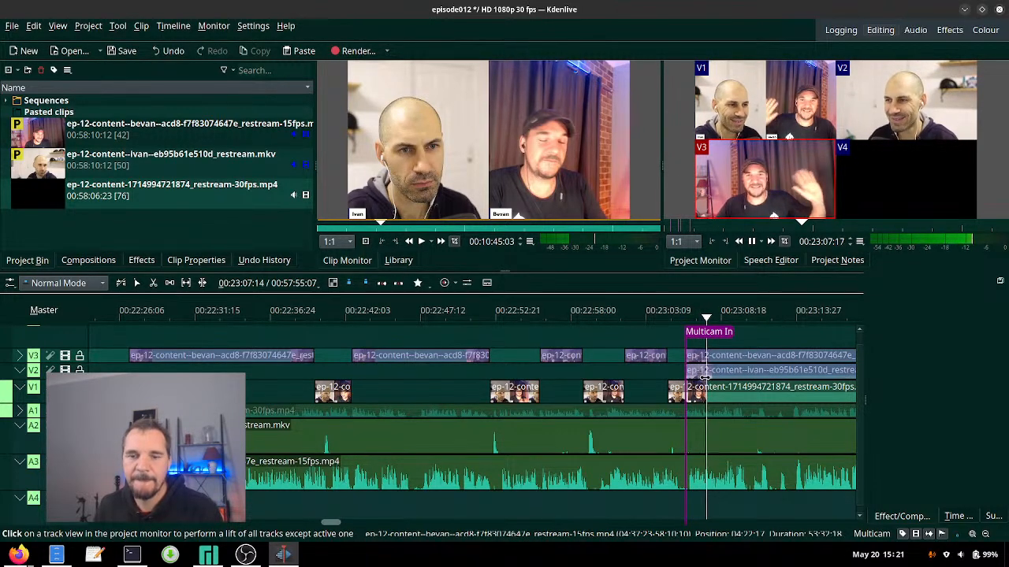
- Let playback continue and cut to V1 at about 00:23:21 and to V3 at about 00:23:29
{"action": "scroll", "coordinate": [704, 377], "scroll_direction": "down", "scroll_amount": 2}
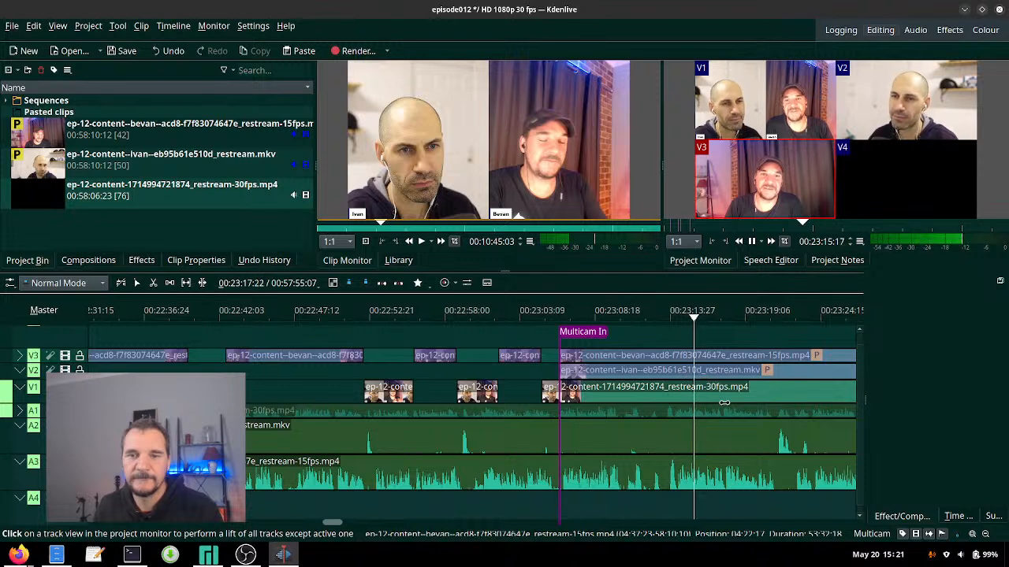
{"action": "scroll", "coordinate": [714, 390], "scroll_direction": "right", "scroll_amount": 1}
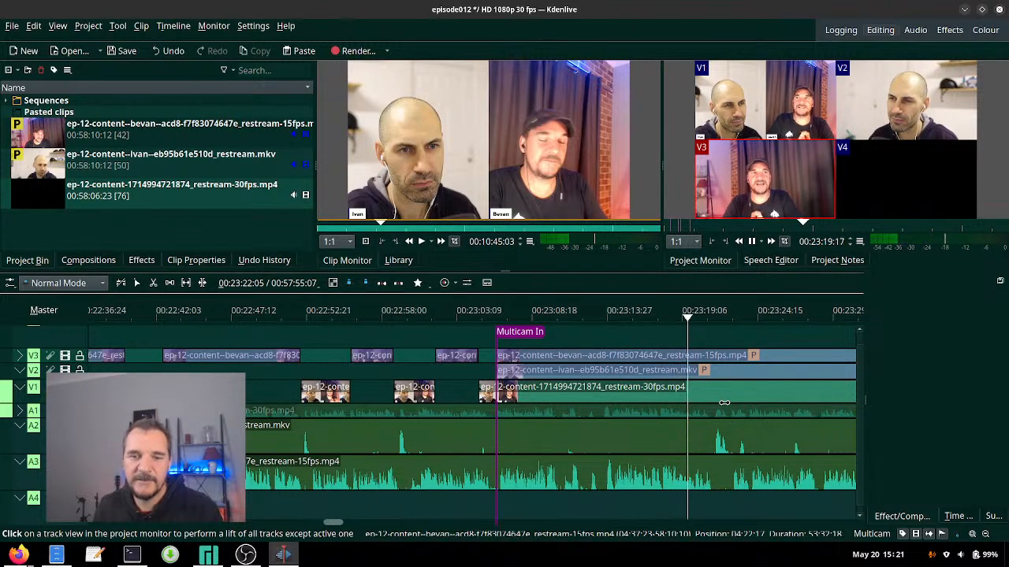
{"action": "key", "text": "1"}
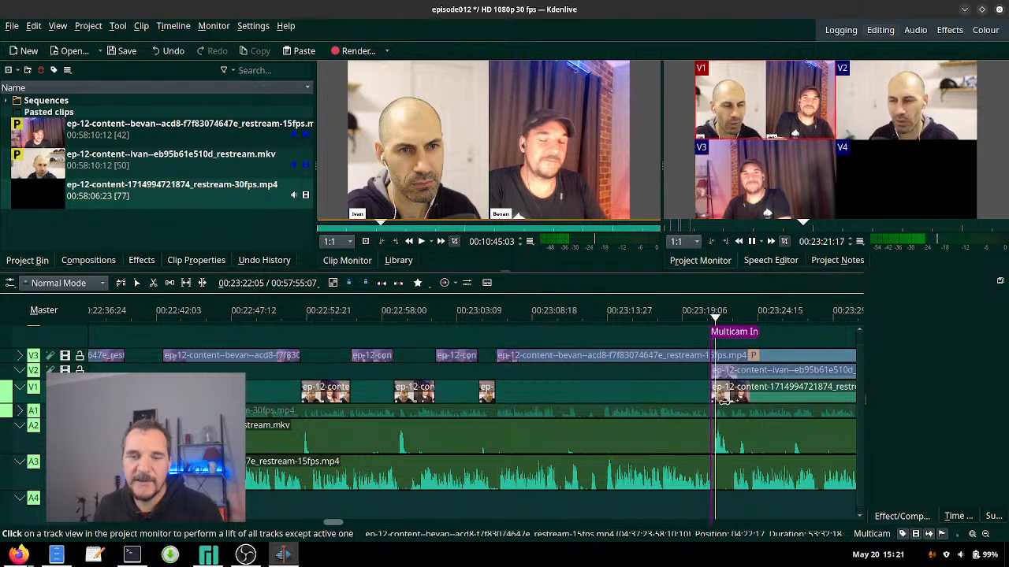
{"action": "scroll", "coordinate": [724, 402], "scroll_direction": "down", "scroll_amount": 1}
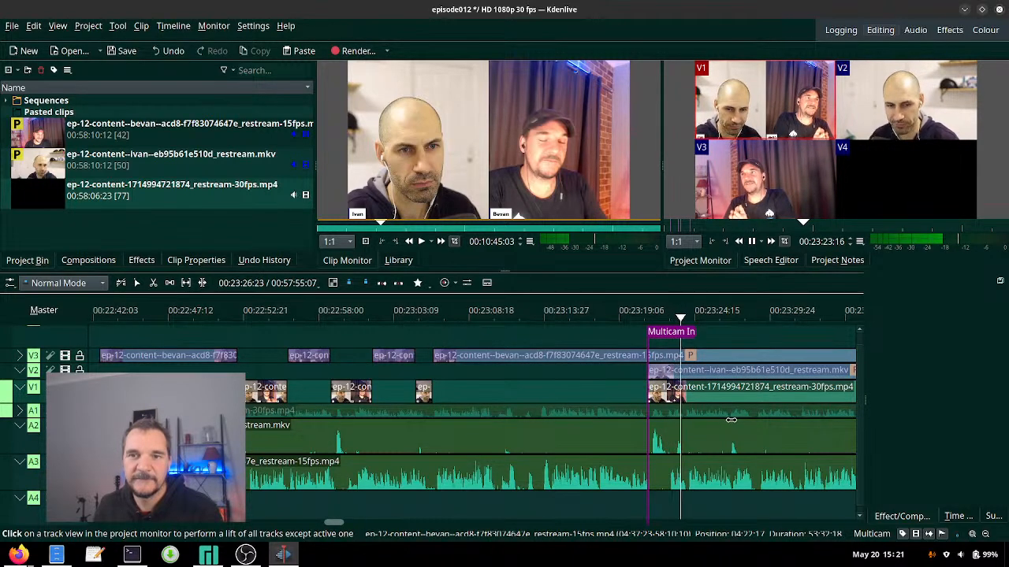
{"action": "scroll", "coordinate": [730, 419], "scroll_direction": "down", "scroll_amount": 1}
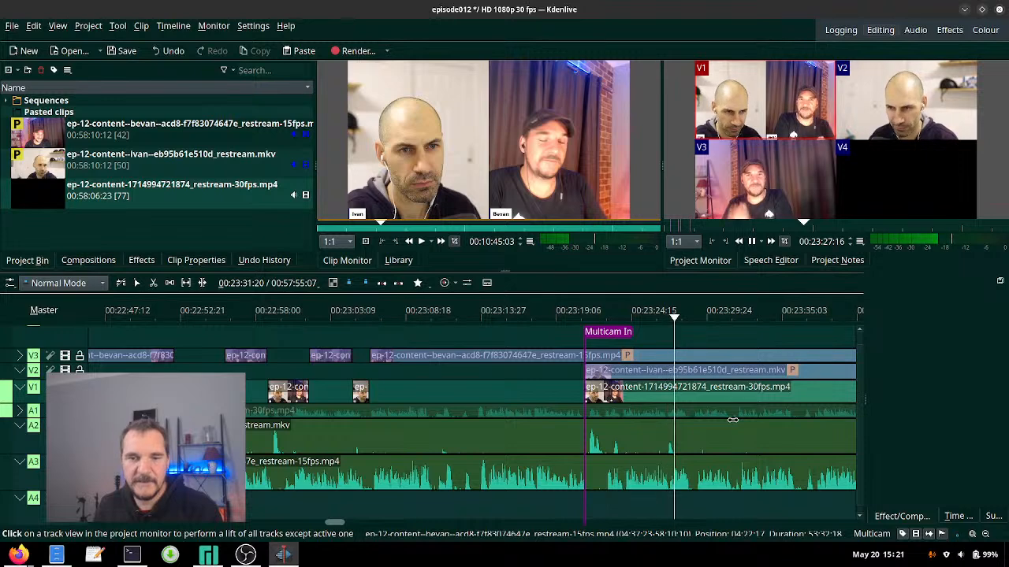
{"action": "key", "text": "3"}
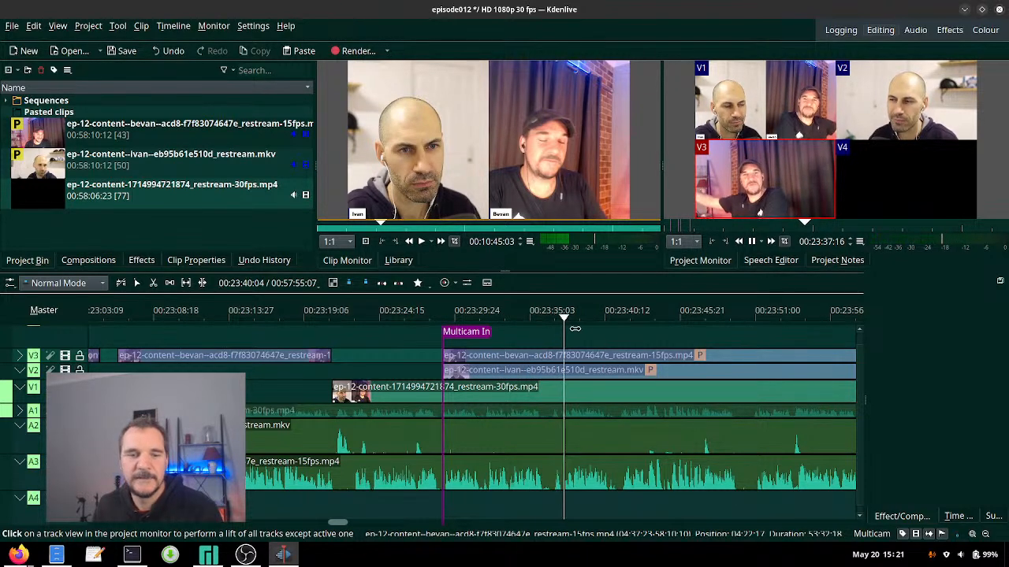
- Step playback back a few seconds, cutting to V1 at about 00:23:36 and to V3 at about 00:23:40
{"action": "left_click", "coordinate": [516, 315]}
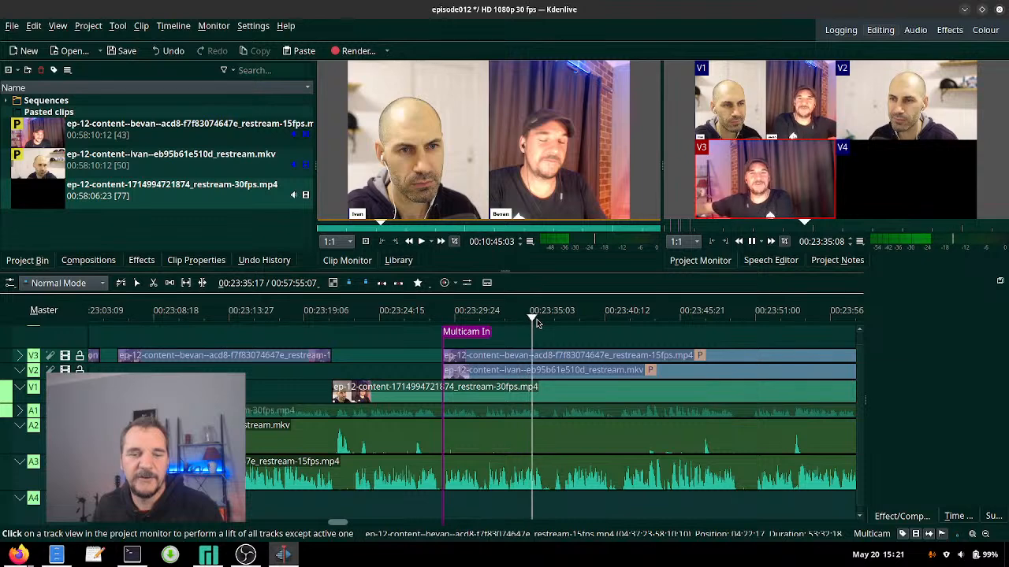
{"action": "key", "text": "1"}
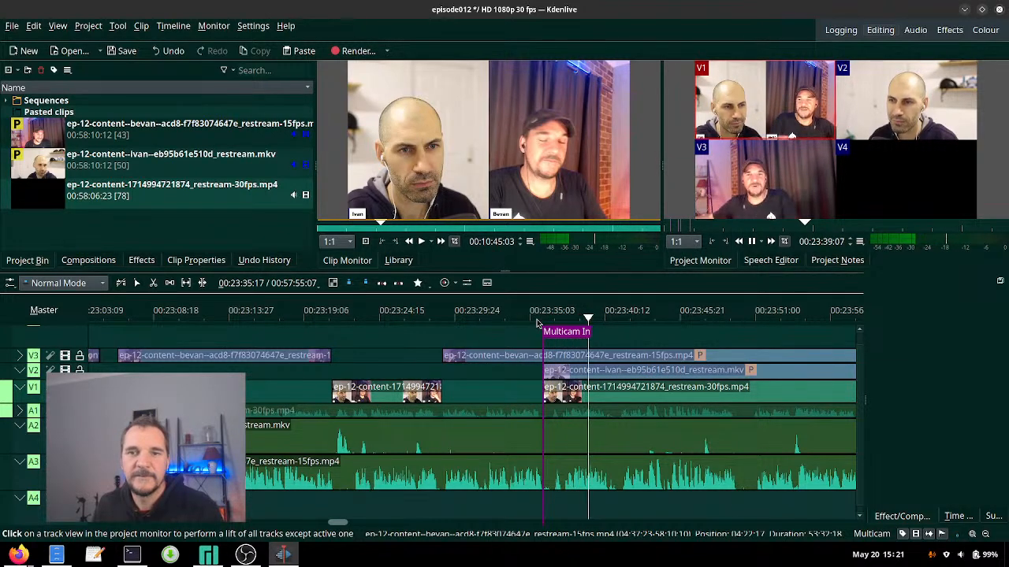
{"action": "key", "text": "3"}
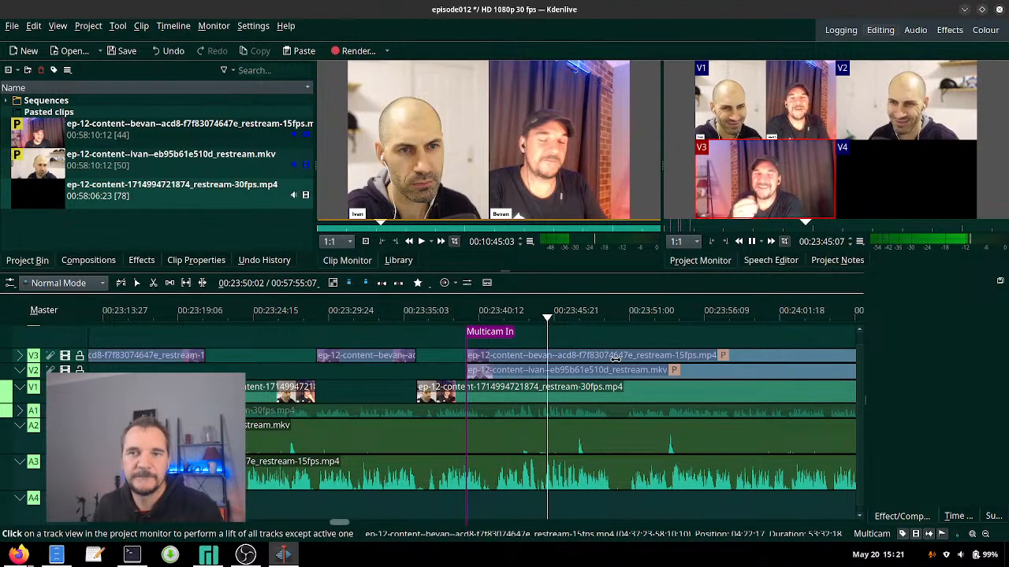
- Replay from about 00:23:41, cutting to V1 at about 00:23:43, V3 at about 00:23:50 and V1 at about 00:23:54
{"action": "key", "text": "space"}
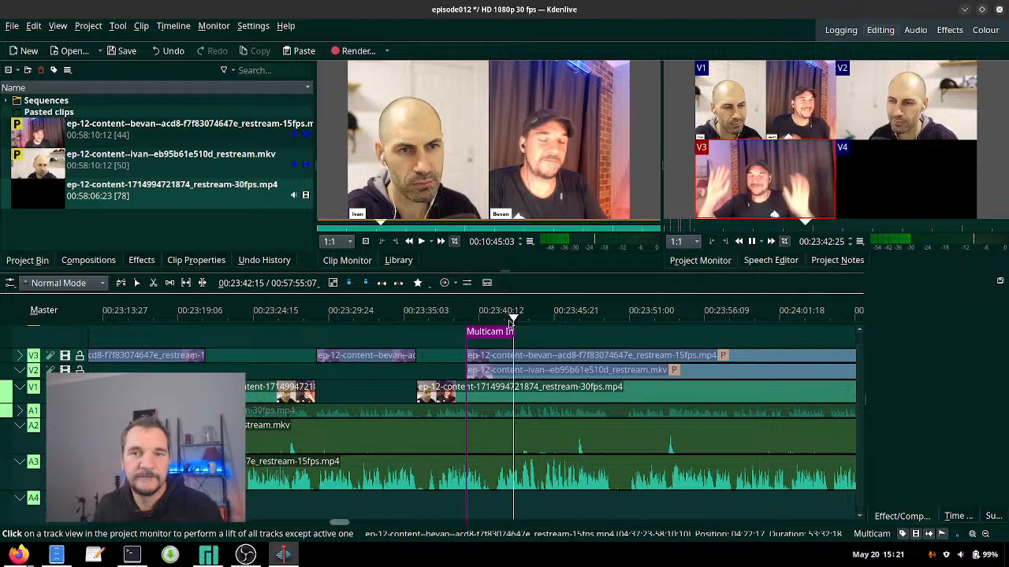
{"action": "key", "text": "space"}
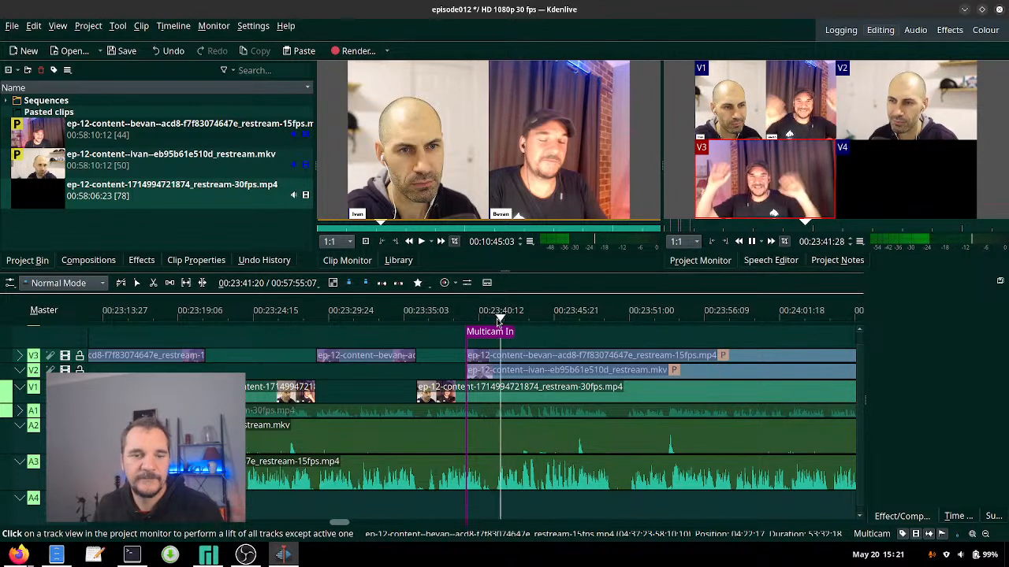
{"action": "key", "text": "1"}
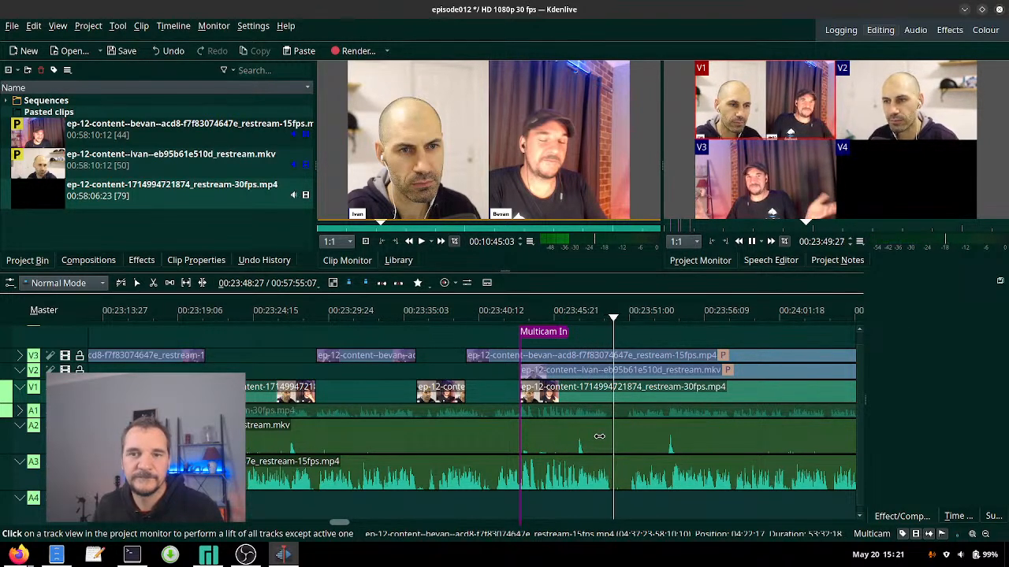
{"action": "key", "text": "3"}
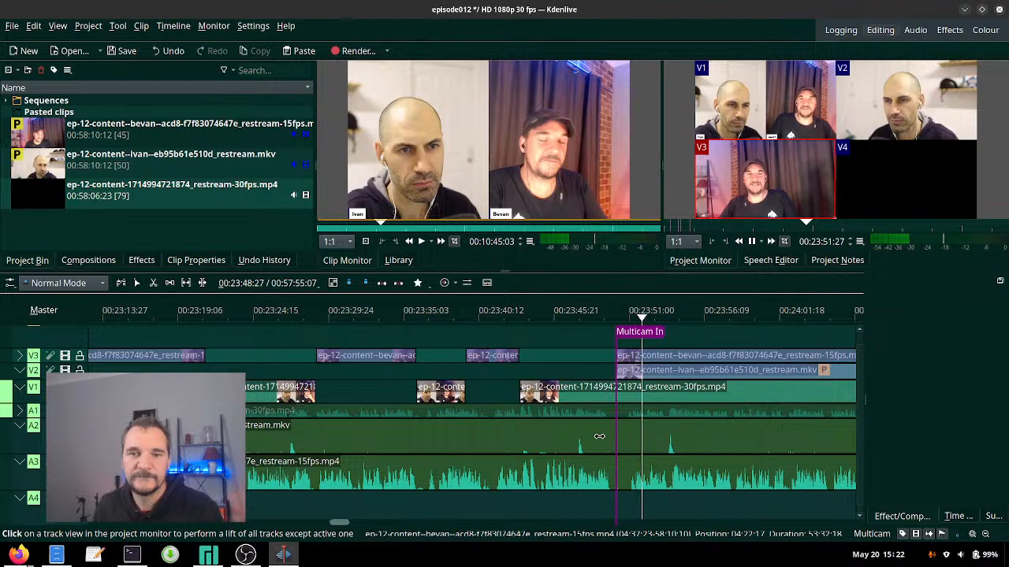
{"action": "key", "text": "1"}
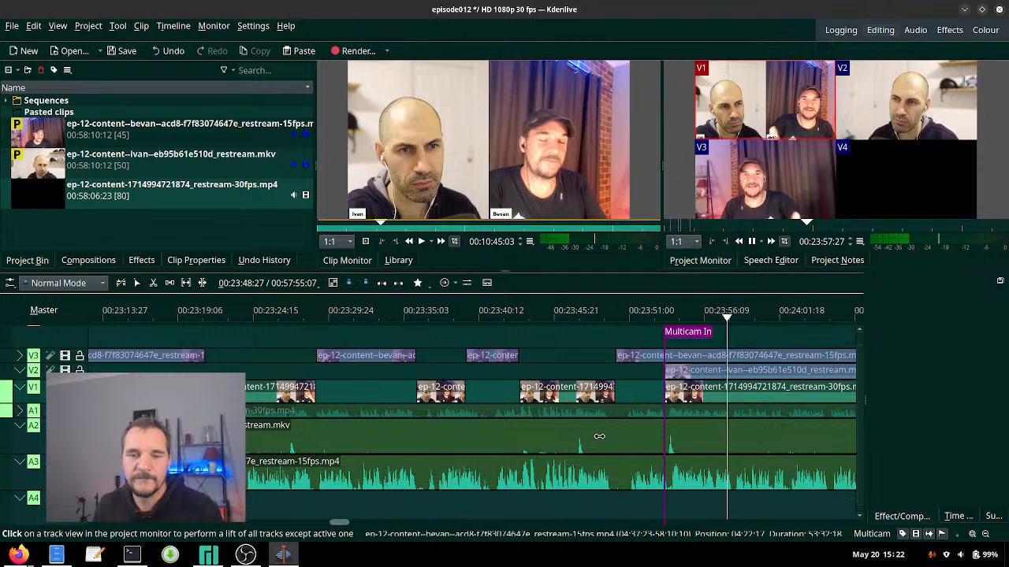
- Cut to V3 at about 00:23:58 and let playback run on to about 00:24:09
{"action": "key", "text": "3"}
{"action": "scroll", "coordinate": [644, 432], "scroll_direction": "down", "scroll_amount": 3}
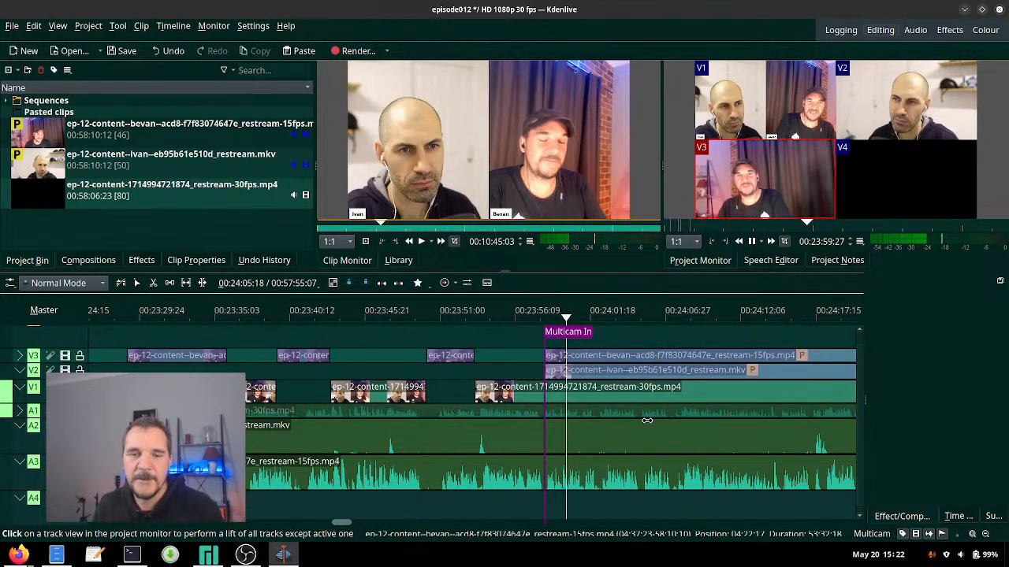
{"action": "scroll", "coordinate": [646, 421], "scroll_direction": "down", "scroll_amount": 1}
{"action": "scroll", "coordinate": [647, 421], "scroll_direction": "down", "scroll_amount": 1}
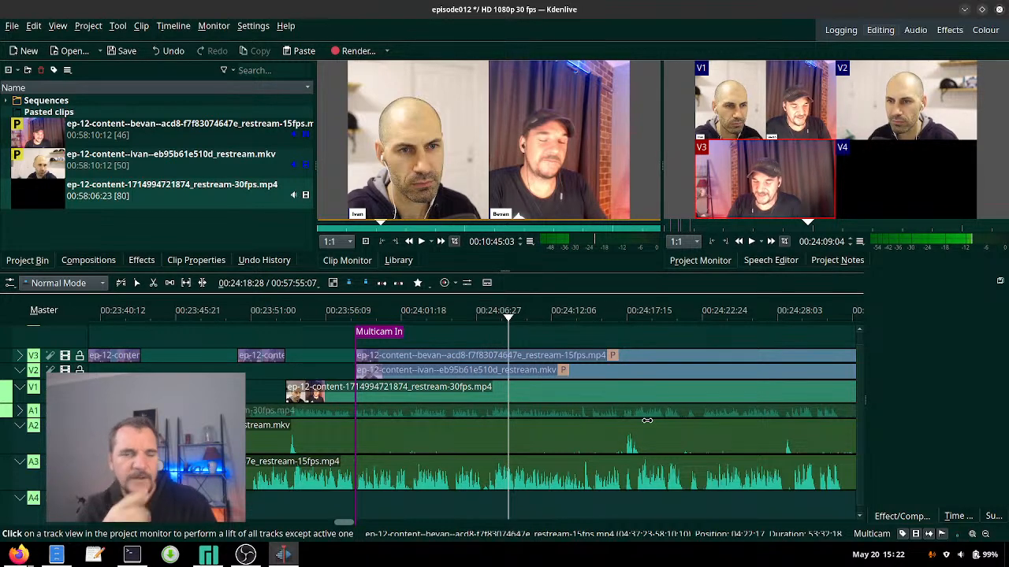
- Look back over the earlier camera cuts on the video tracks, as far as about 00:17:36
{"action": "scroll", "coordinate": [426, 386], "scroll_direction": "up", "scroll_amount": 8}
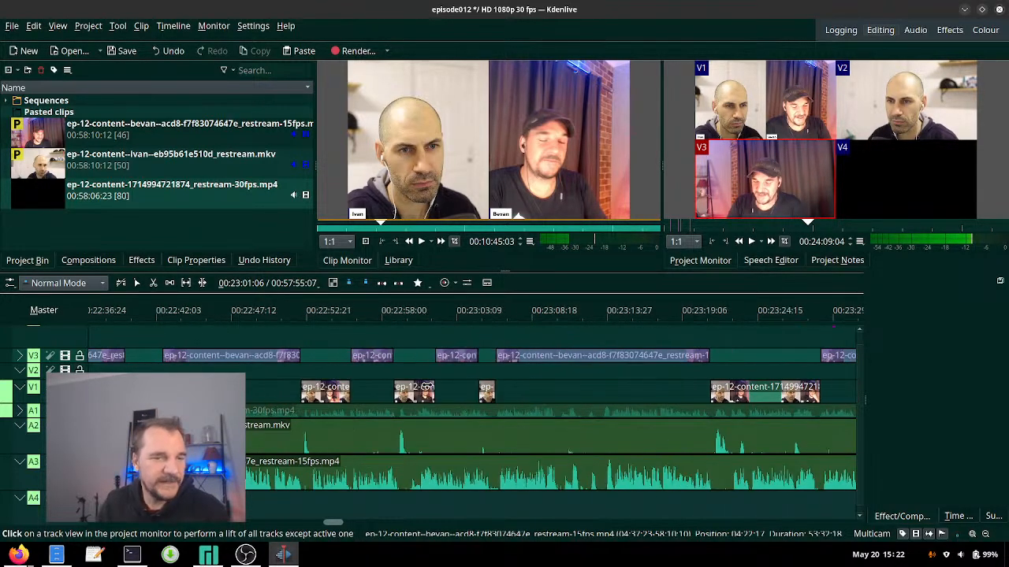
{"action": "scroll", "coordinate": [426, 386], "scroll_direction": "up", "scroll_amount": 8}
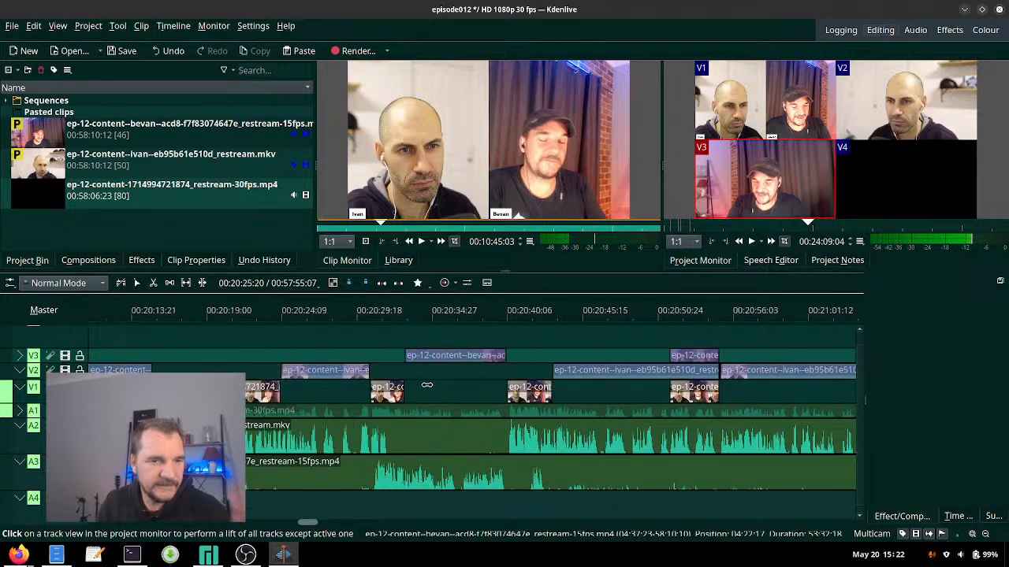
{"action": "scroll", "coordinate": [282, 388], "scroll_direction": "up", "scroll_amount": 6}
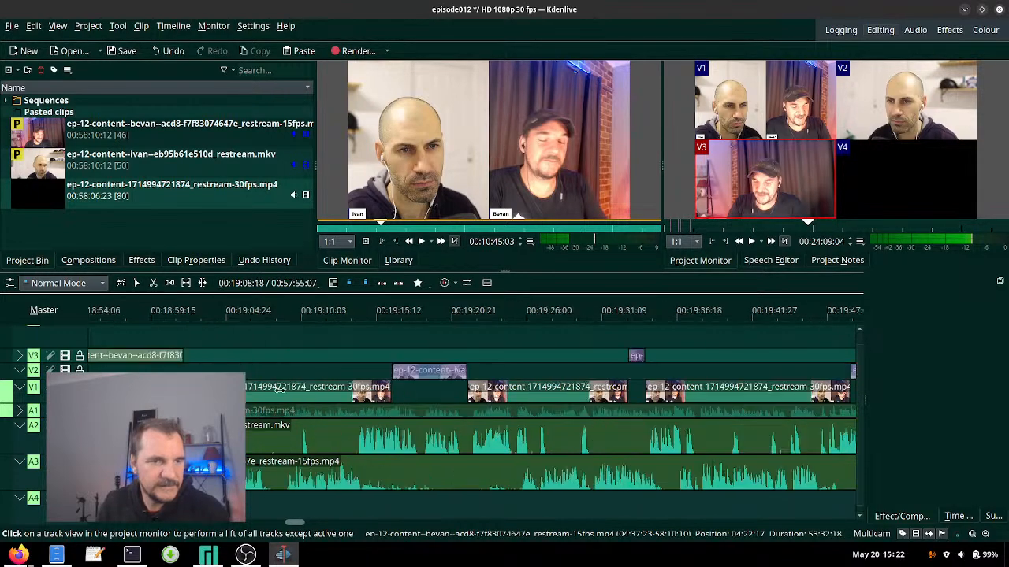
{"action": "scroll", "coordinate": [445, 387], "scroll_direction": "down", "scroll_amount": 10}
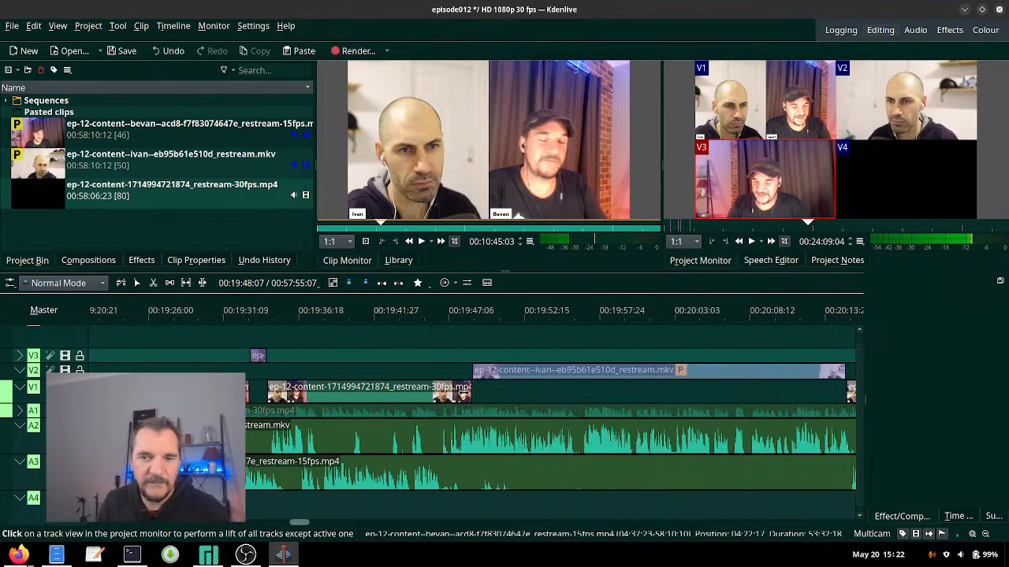
{"action": "scroll", "coordinate": [468, 398], "scroll_direction": "down", "scroll_amount": 5}
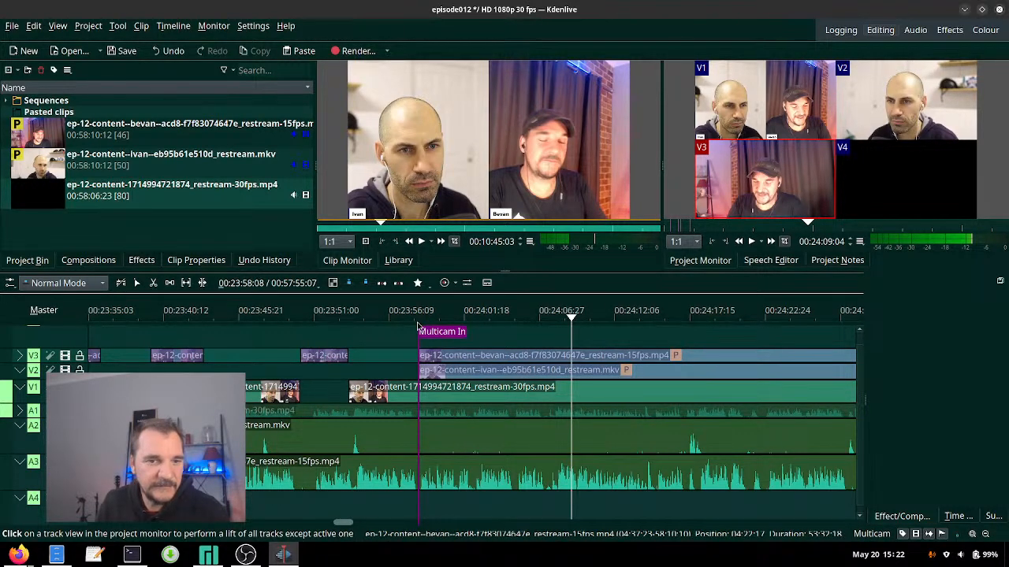
{"action": "scroll", "coordinate": [424, 368], "scroll_direction": "up", "scroll_amount": 10}
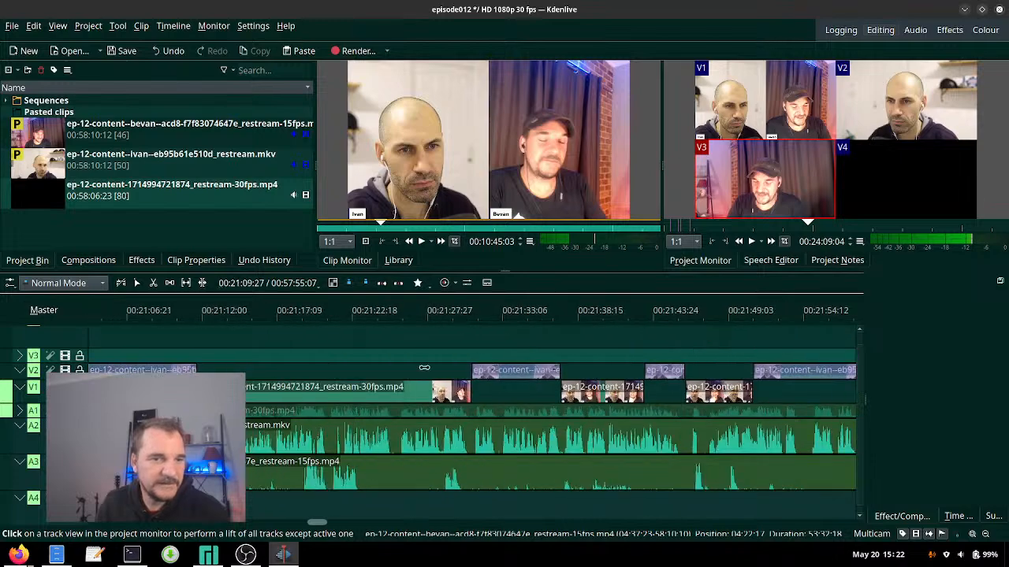
{"action": "scroll", "coordinate": [424, 368], "scroll_direction": "up", "scroll_amount": 8}
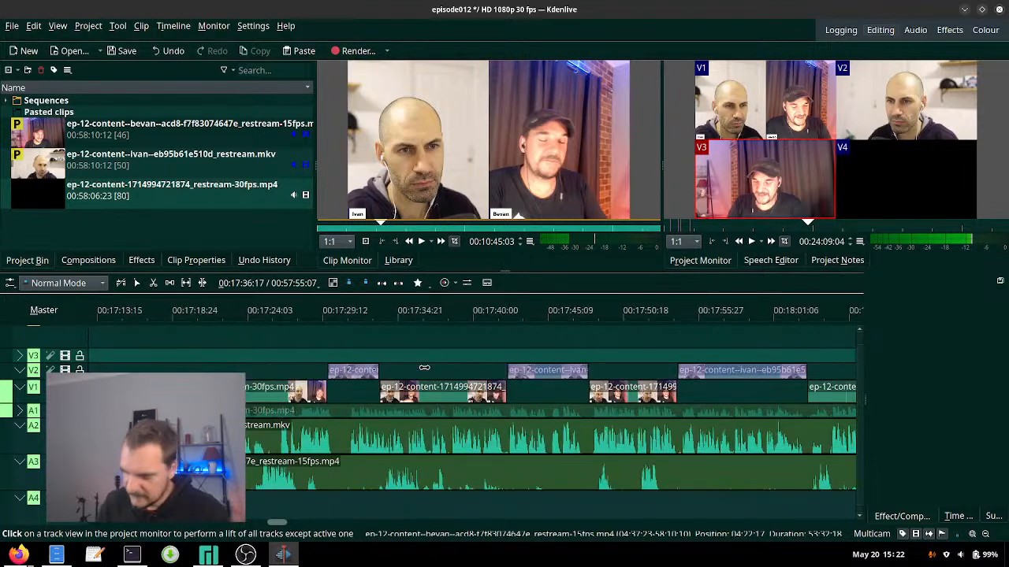
- Return the playhead to the last cut and inspect the trimmed V3 and V1 clips before it with the Selection tool
{"action": "key", "text": "alt+Left"}
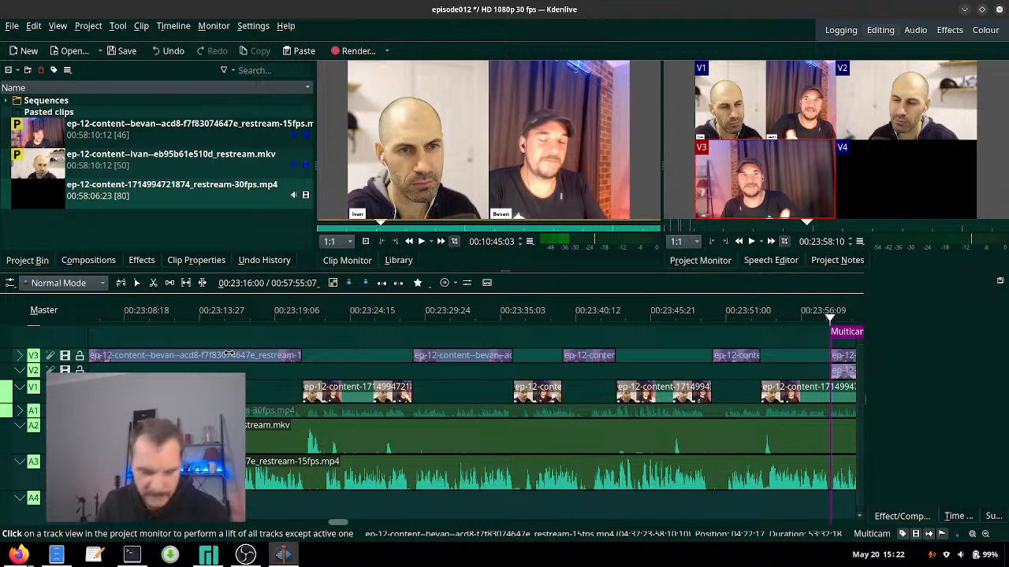
{"action": "key", "text": "s"}
{"action": "left_click", "coordinate": [225, 356]}
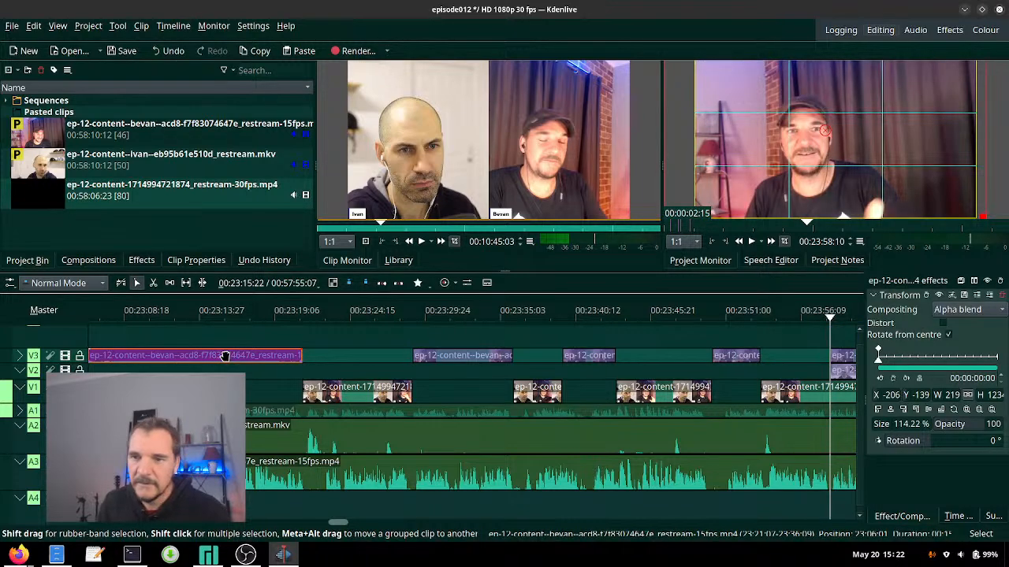
{"action": "left_click", "coordinate": [449, 356]}
{"action": "left_click", "coordinate": [684, 390]}
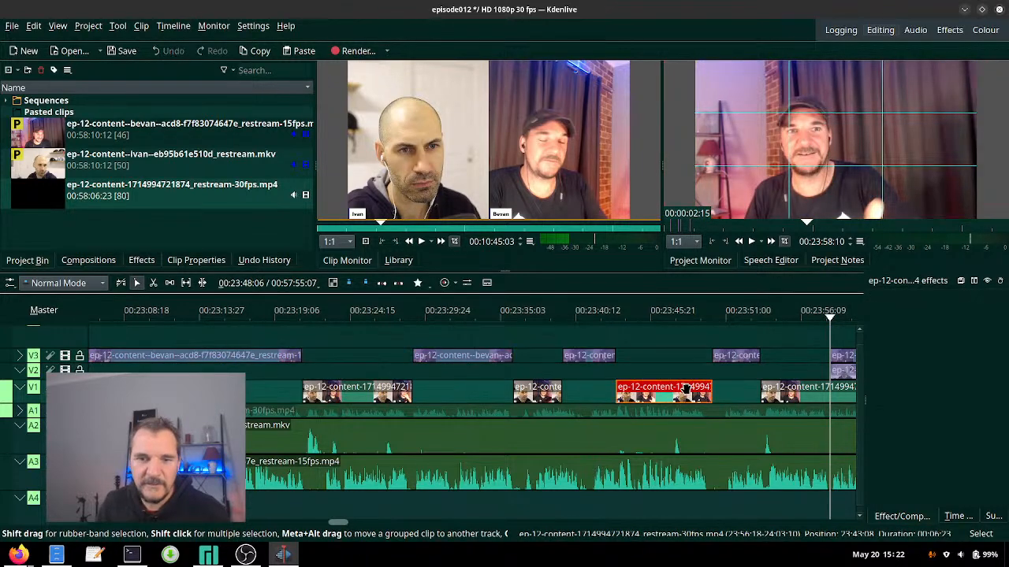
{"action": "left_click", "coordinate": [745, 359]}
{"action": "left_click", "coordinate": [805, 391]}
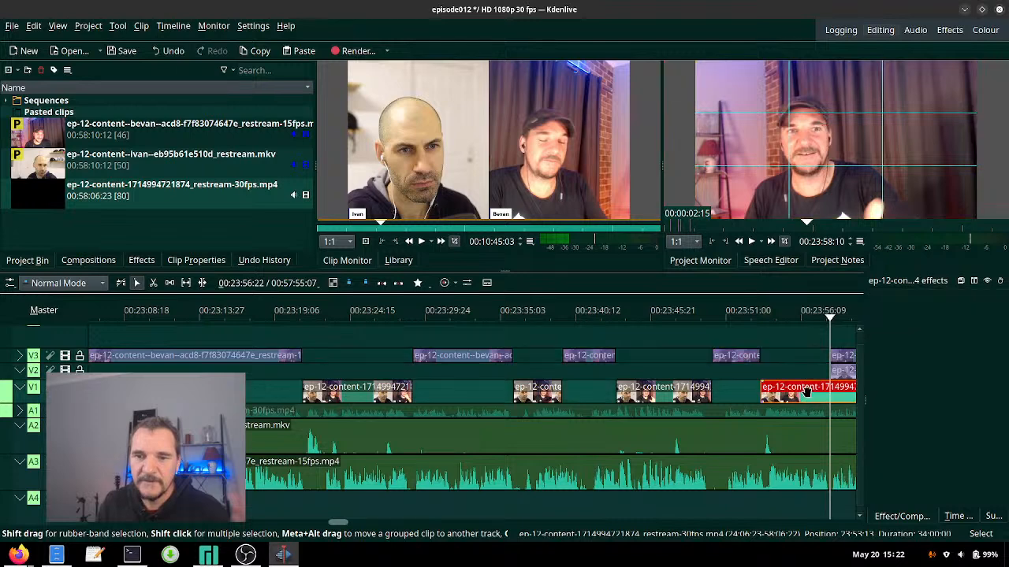
- Inspect the still stacked V1, V2 and V3 clips after the last cut by selecting them in turn
{"action": "scroll", "coordinate": [797, 389], "scroll_direction": "down", "scroll_amount": 8}
{"action": "scroll", "coordinate": [795, 391], "scroll_direction": "up", "scroll_amount": 5}
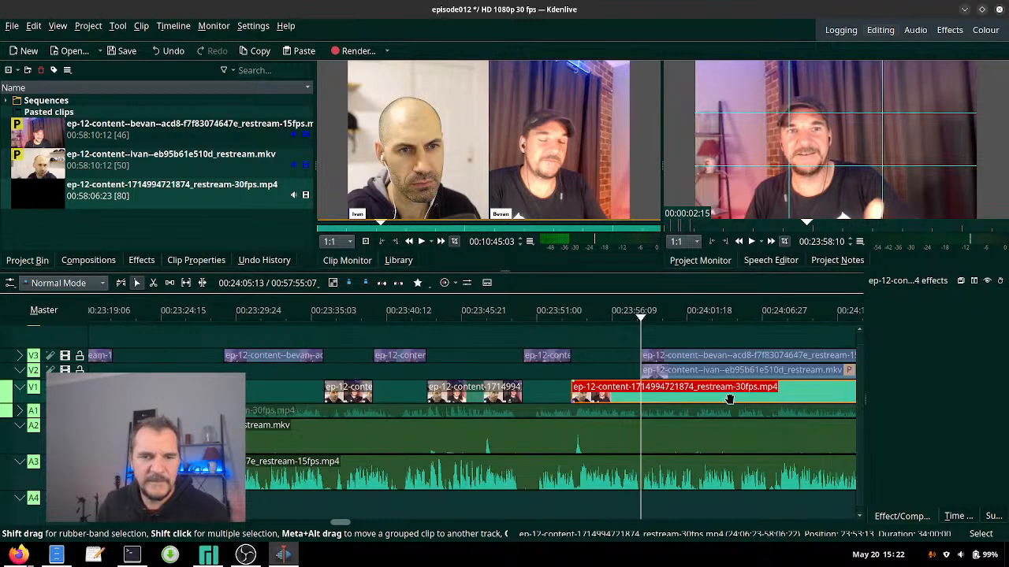
{"action": "scroll", "coordinate": [415, 405], "scroll_direction": "up", "scroll_amount": 4}
{"action": "scroll", "coordinate": [714, 389], "scroll_direction": "down", "scroll_amount": 4}
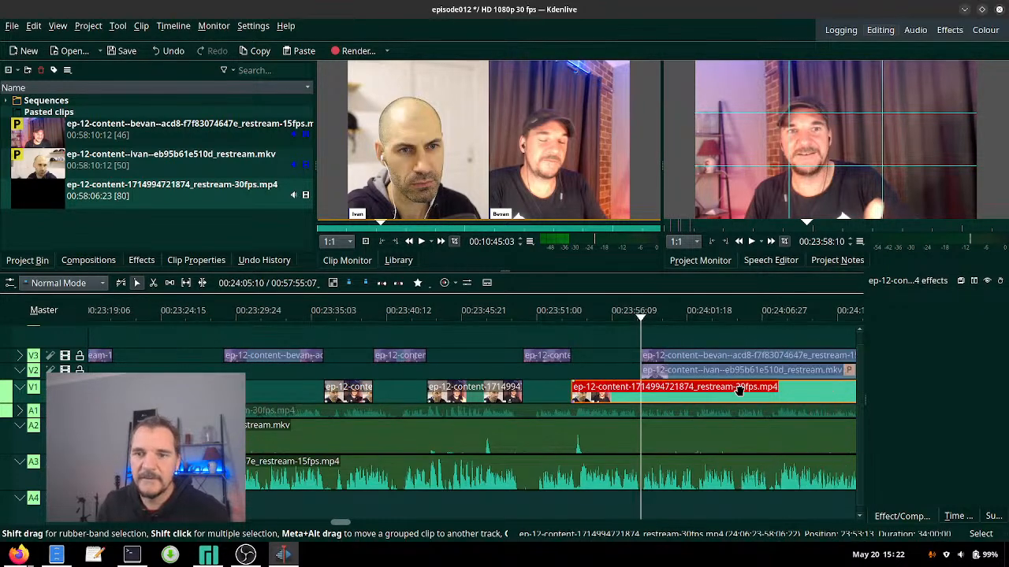
{"action": "left_click", "coordinate": [739, 372]}
{"action": "left_click", "coordinate": [738, 354]}
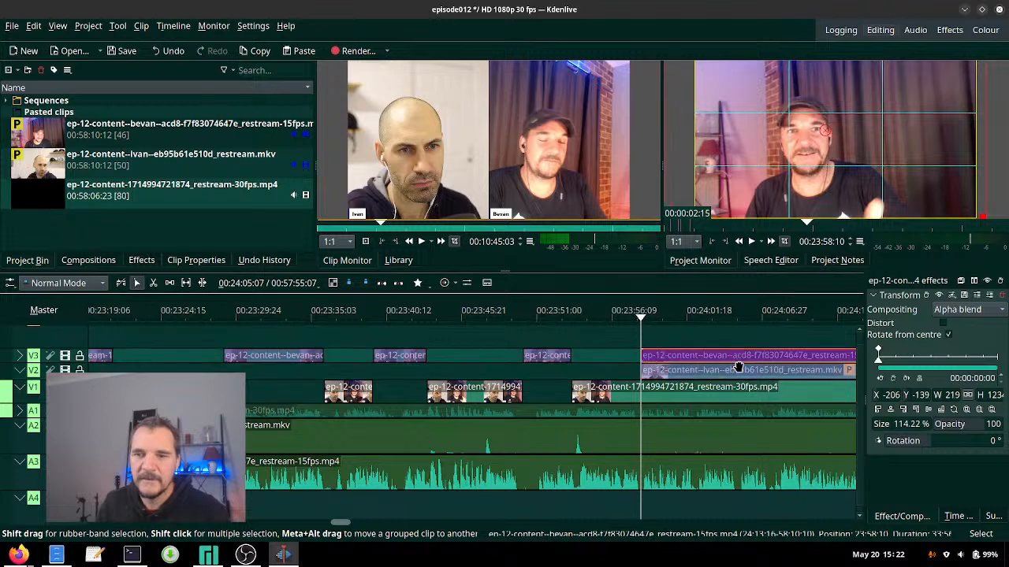
- Move the playhead back to about 00:23:54, reactivate the Multicam tool and play through to about 00:24:01
{"action": "left_click", "coordinate": [593, 317]}
{"action": "left_click", "coordinate": [117, 25]}
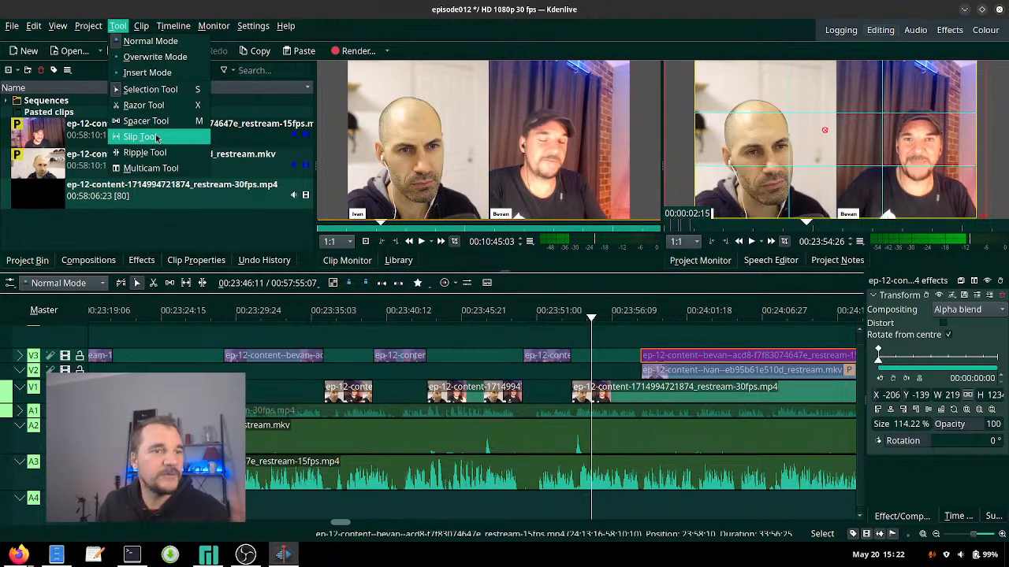
{"action": "left_click", "coordinate": [146, 168]}
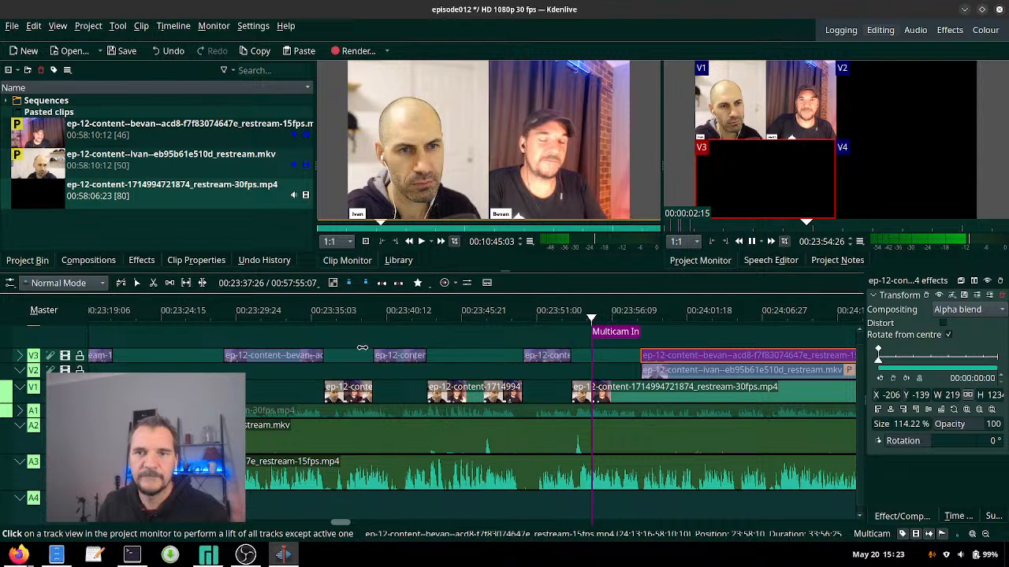
{"action": "left_click", "coordinate": [552, 322]}
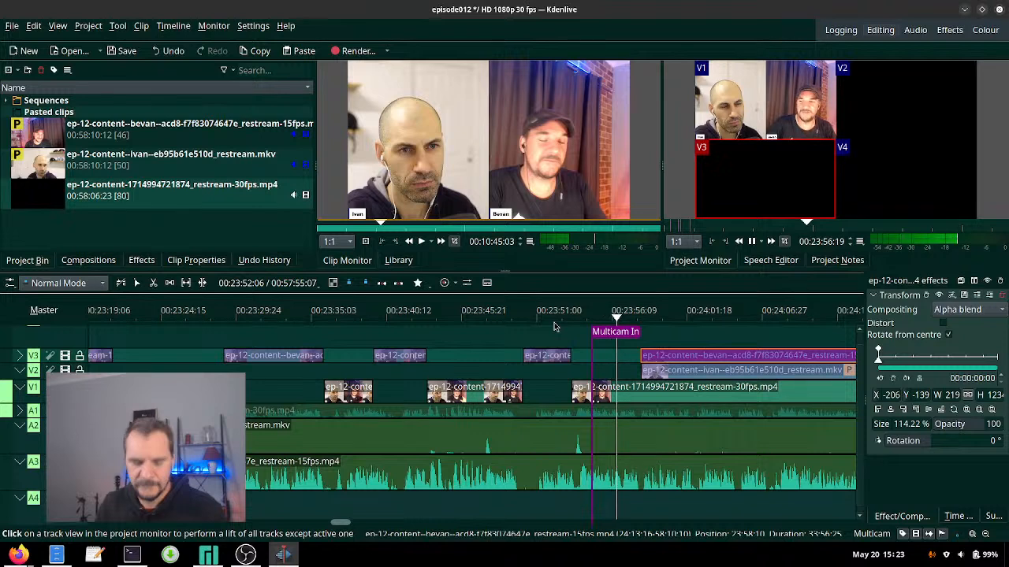
{"action": "key", "text": "space"}
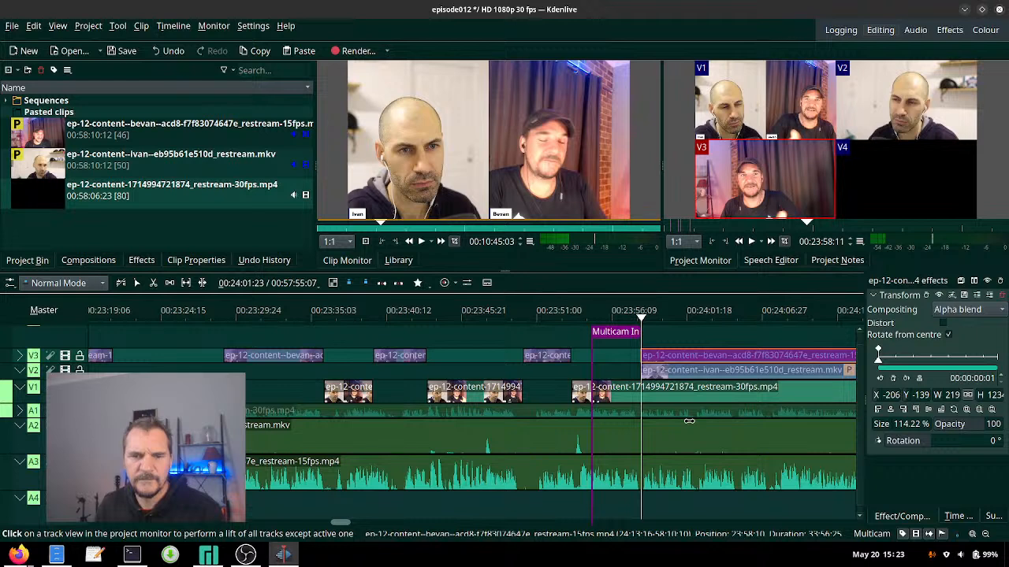
{"action": "key", "text": "space"}
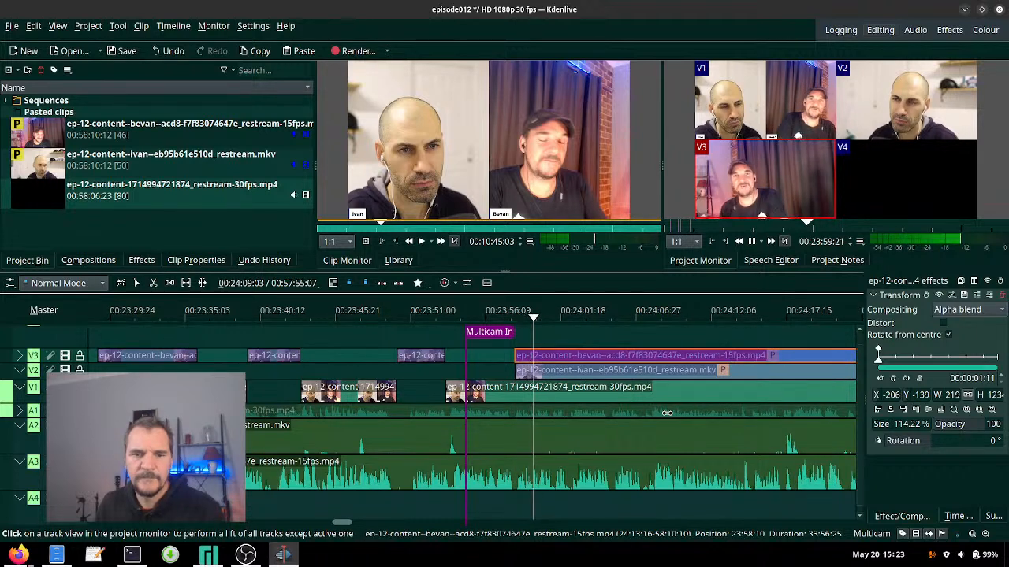
{"action": "key", "text": "space"}
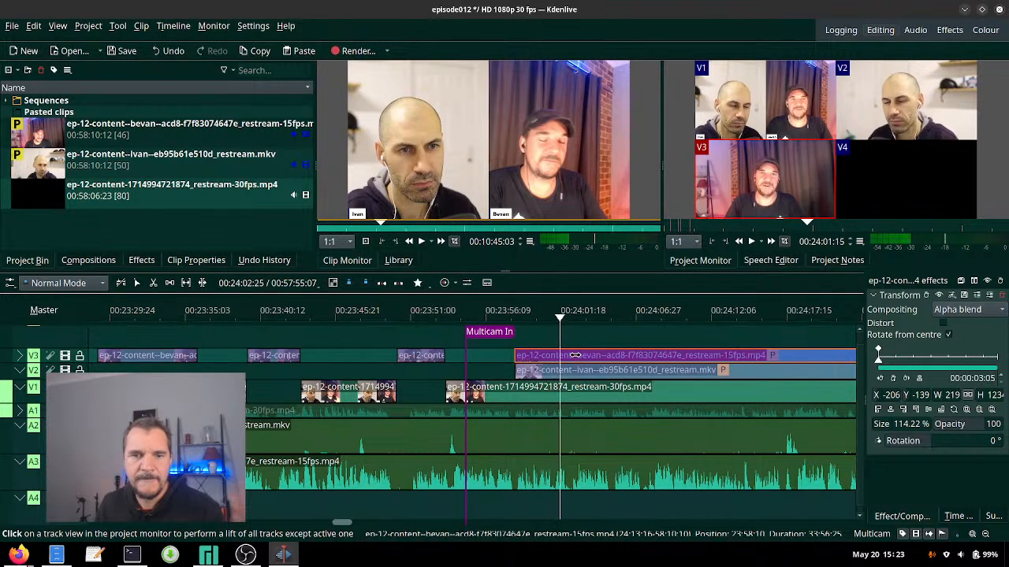
- Replay from about 00:23:59, cutting to V1 at about 00:24:00, V3 at about 00:24:02 and V1 at about 00:24:15
{"action": "left_click", "coordinate": [533, 321]}
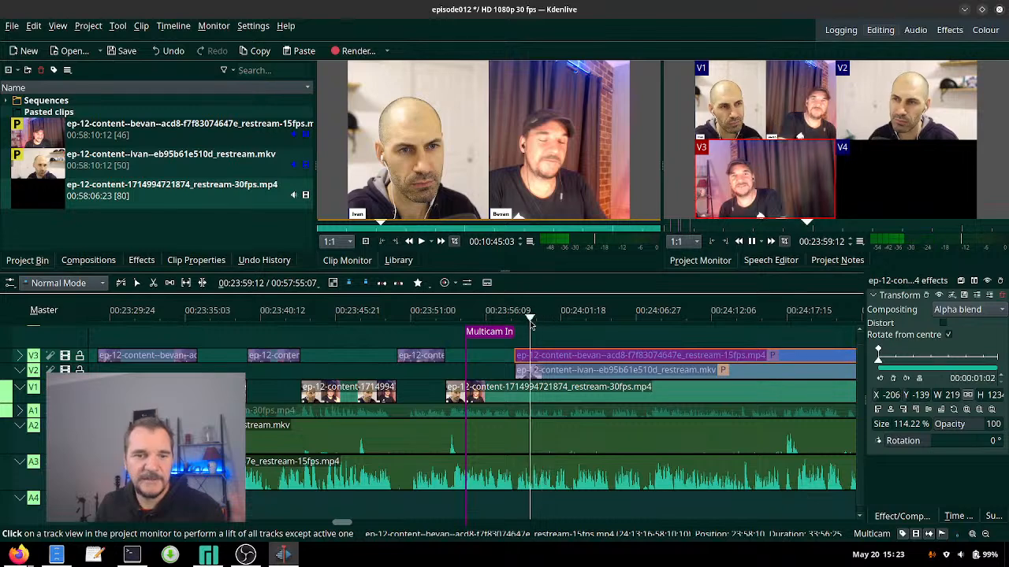
{"action": "key", "text": "1"}
{"action": "key", "text": "space"}
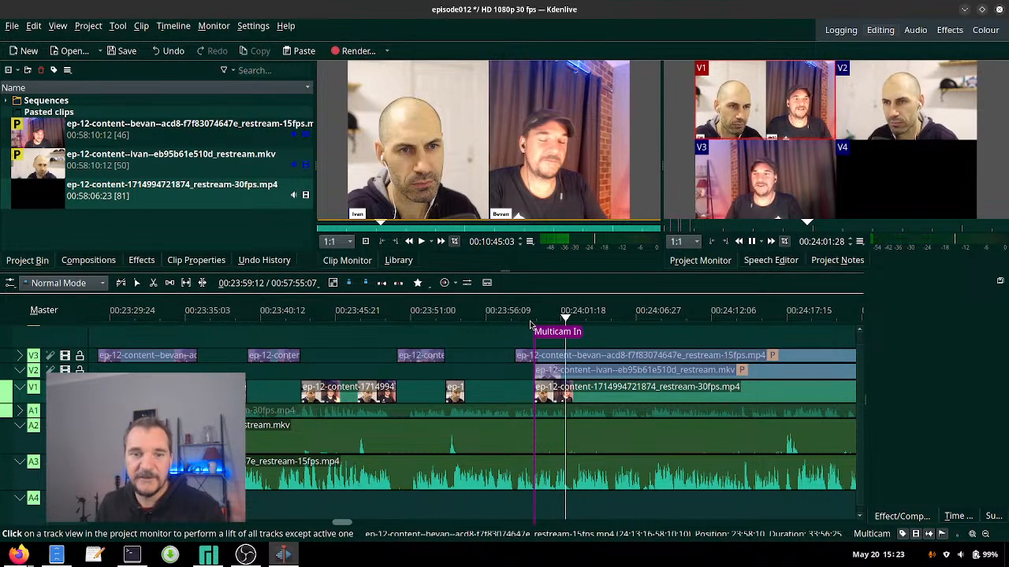
{"action": "key", "text": "3"}
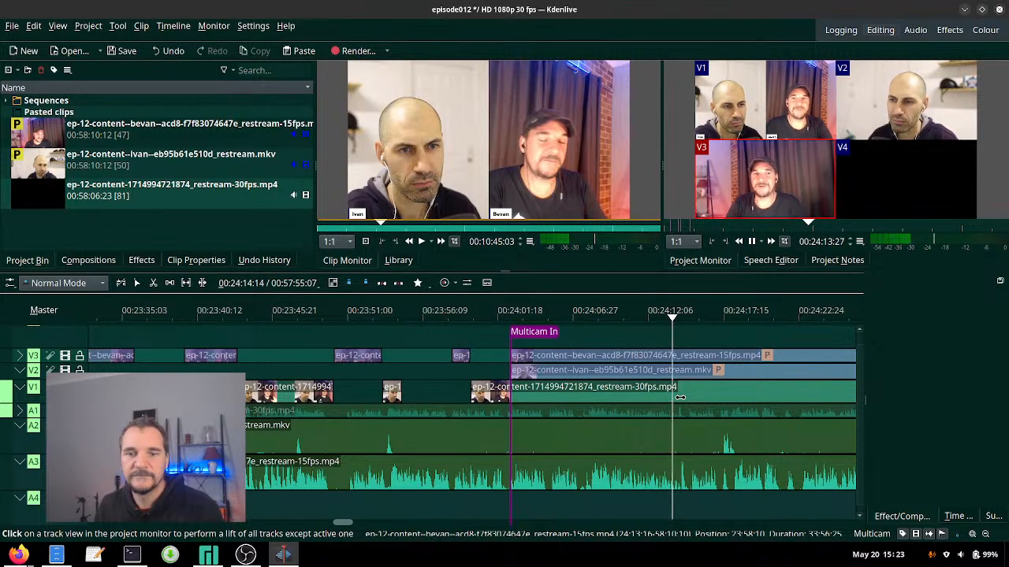
{"action": "key", "text": "1"}
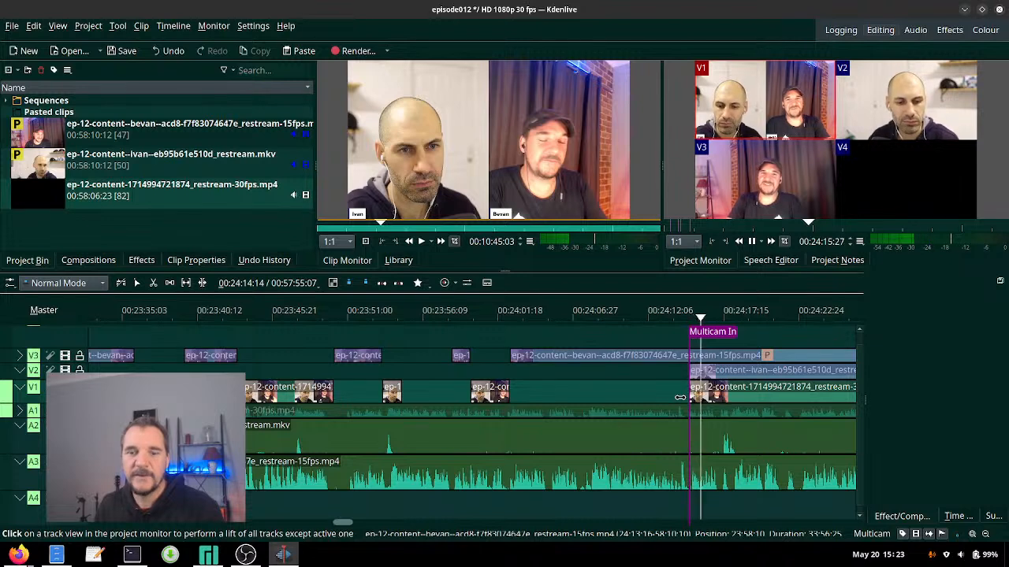
- Let playback continue, cutting to V3 at about 00:24:23, V1 at about 00:24:28, V3 at about 00:24:31 and V1 at about 00:24:35
{"action": "scroll", "coordinate": [680, 398], "scroll_direction": "down", "scroll_amount": 2}
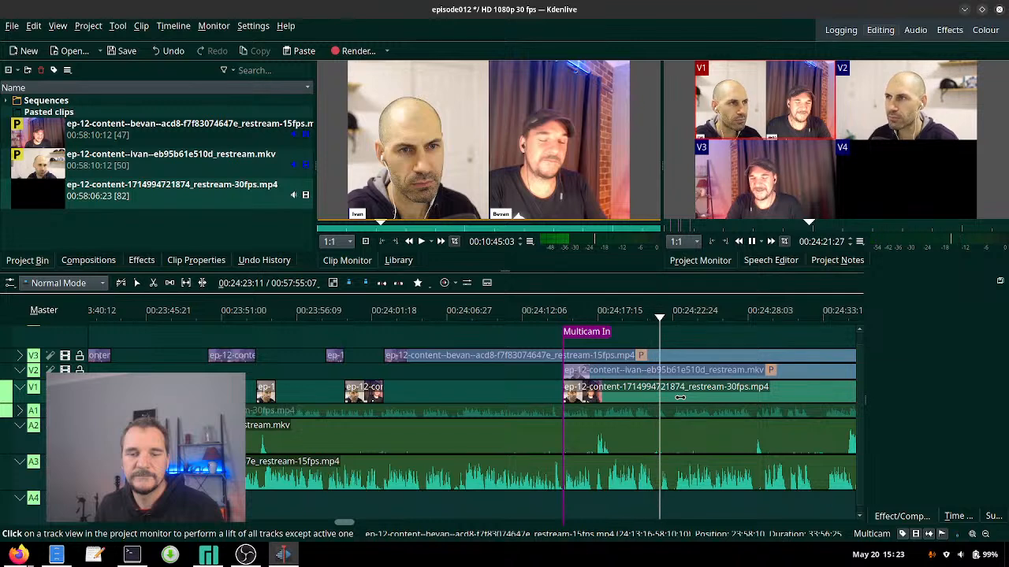
{"action": "key", "text": "3"}
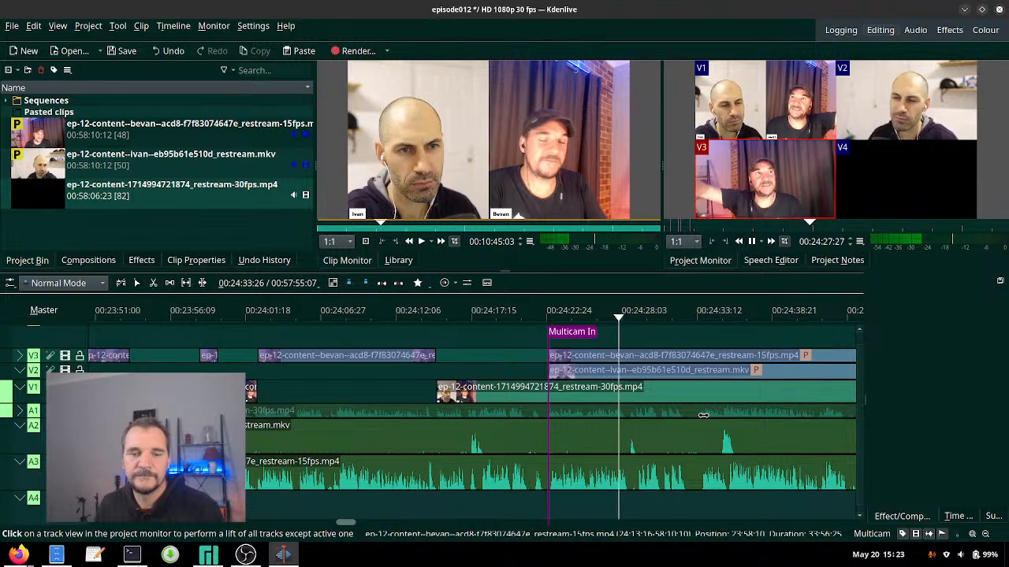
{"action": "key", "text": "1"}
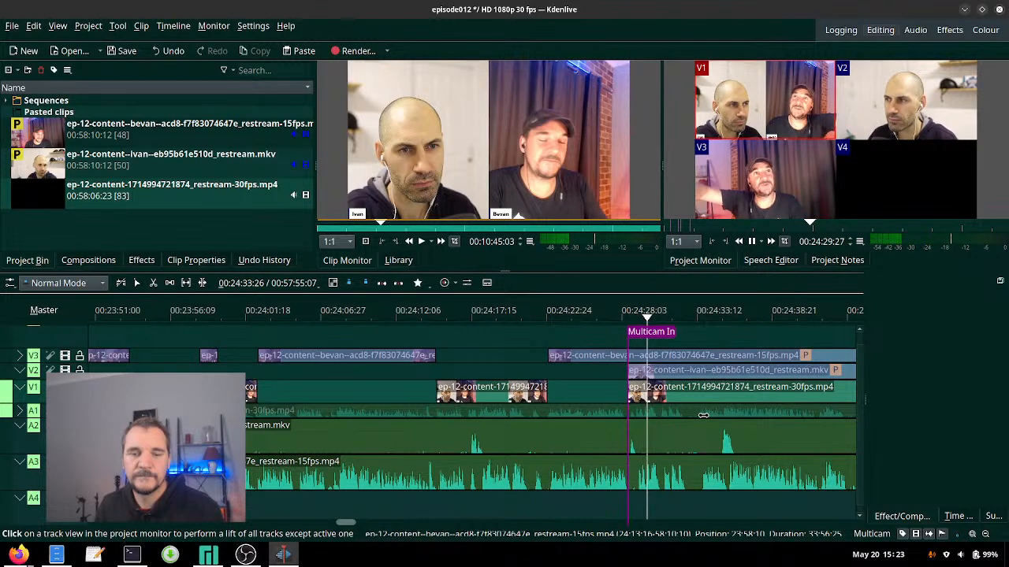
{"action": "key", "text": "3"}
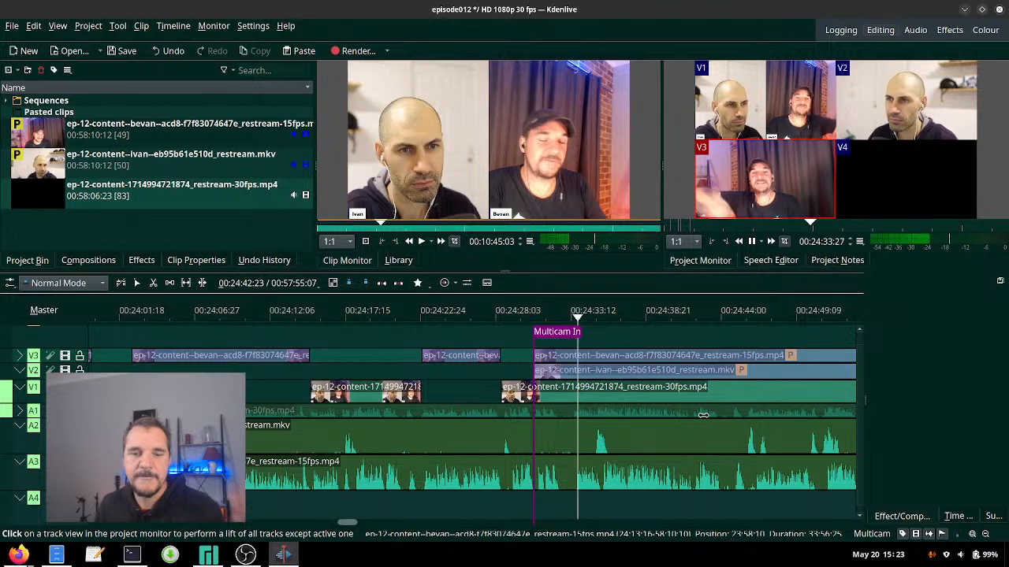
{"action": "key", "text": "1"}
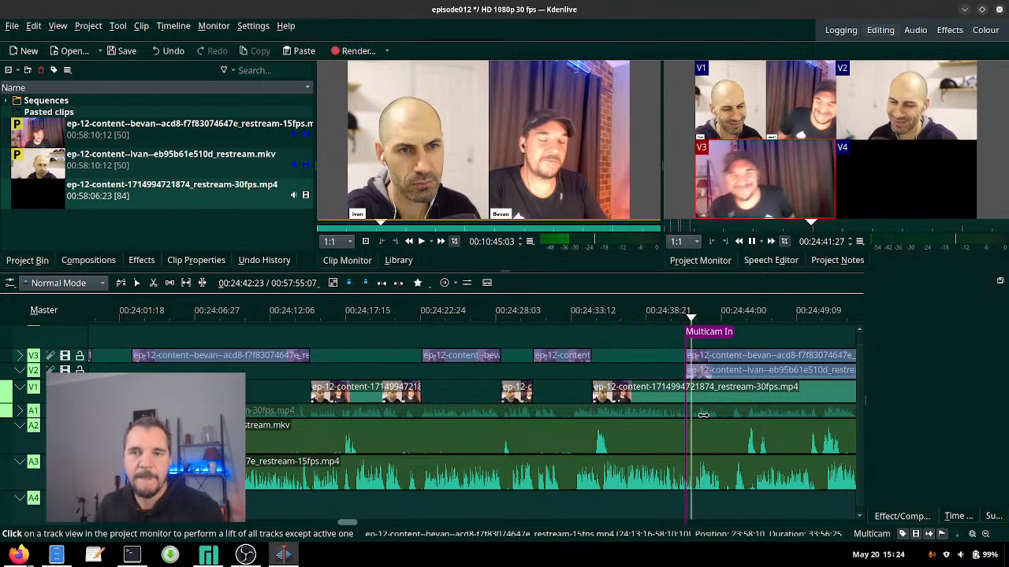
- Cut to V3 at about 00:24:41, V1 at about 00:24:45, V3 at about 00:24:54 and V1 at about 00:25:01
{"action": "key", "text": "3"}
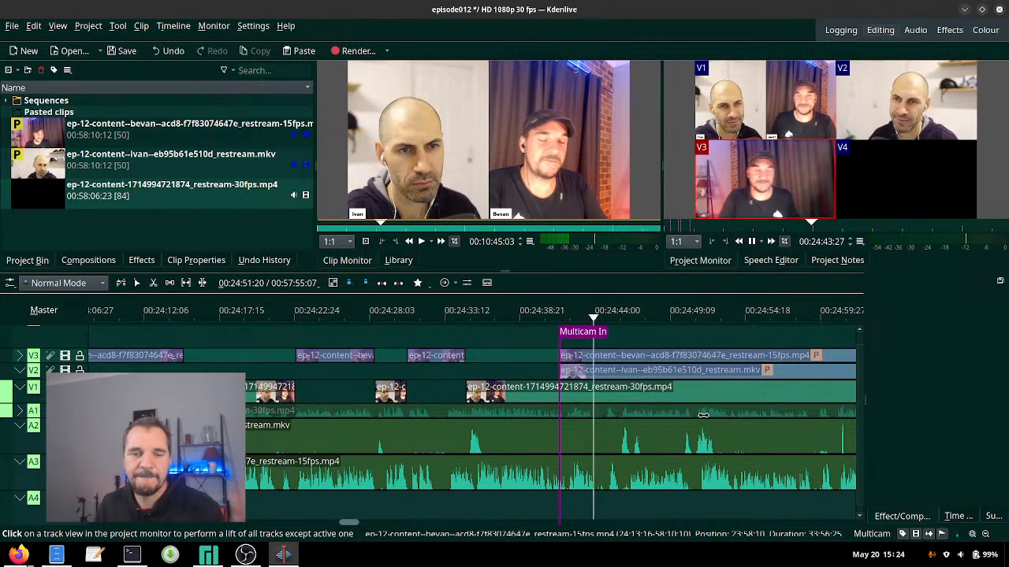
{"action": "key", "text": "1"}
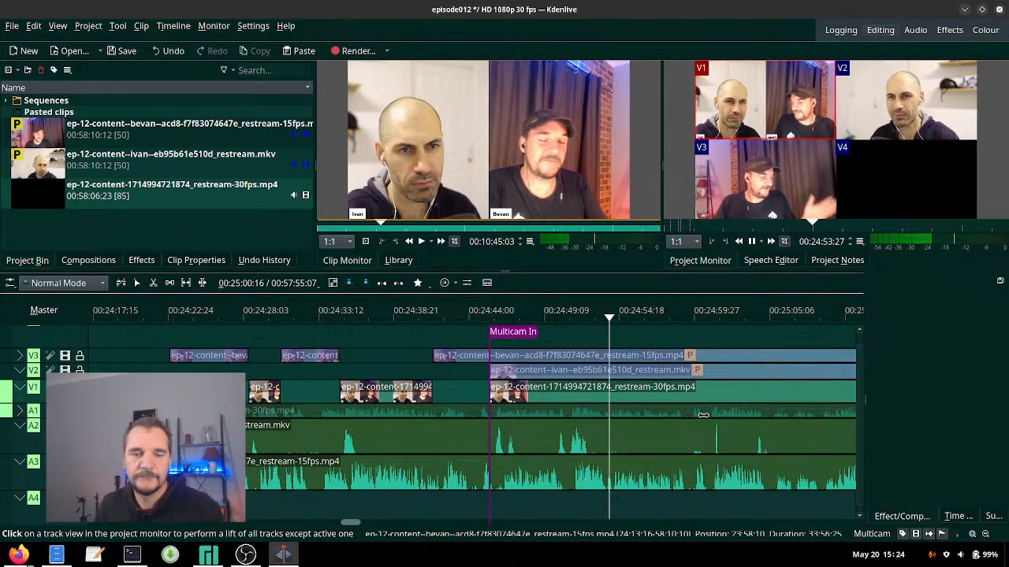
{"action": "key", "text": "3"}
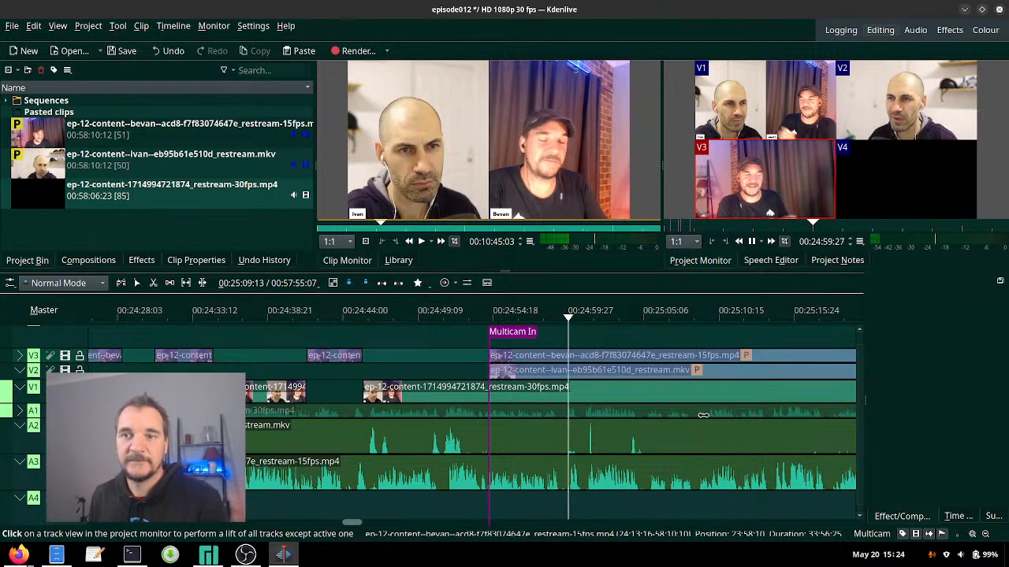
{"action": "key", "text": "1"}
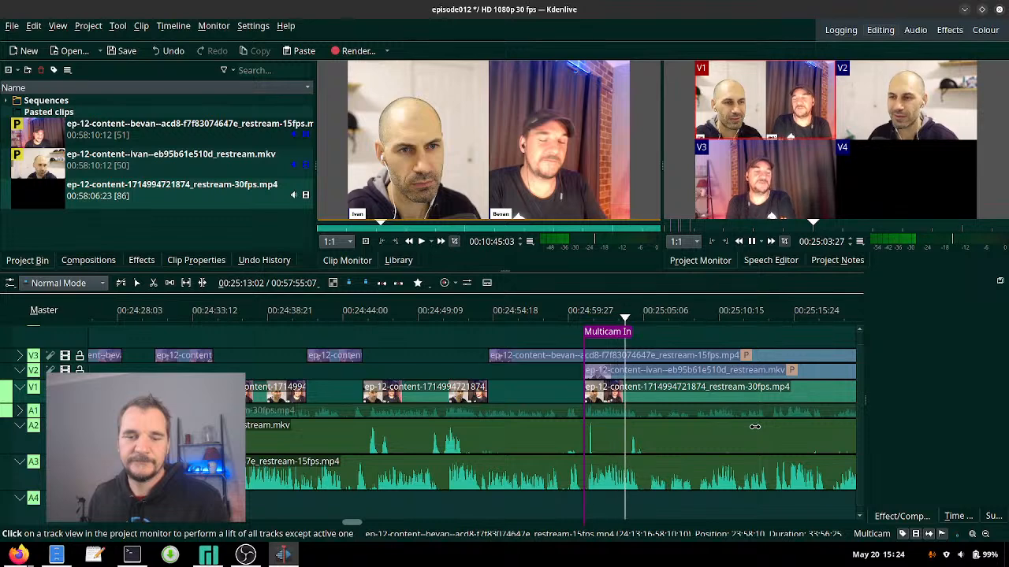
- Cut to V3 at about 00:25:05, V1 at about 00:25:15 after rewinding slightly, V3 at about 00:25:18 and V1 at about 00:25:21
{"action": "key", "text": "3"}
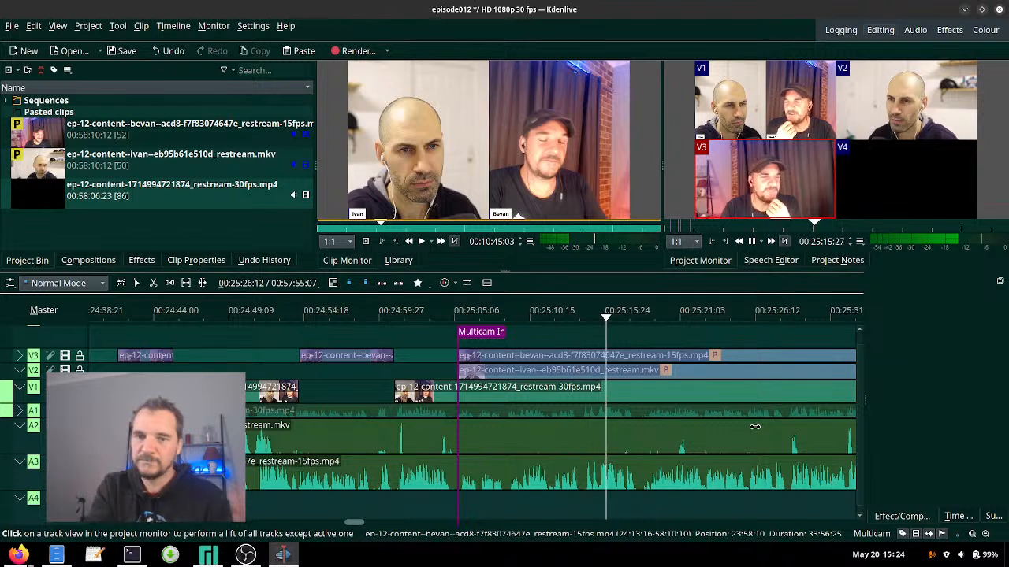
{"action": "left_click", "coordinate": [586, 317]}
{"action": "key", "text": "1"}
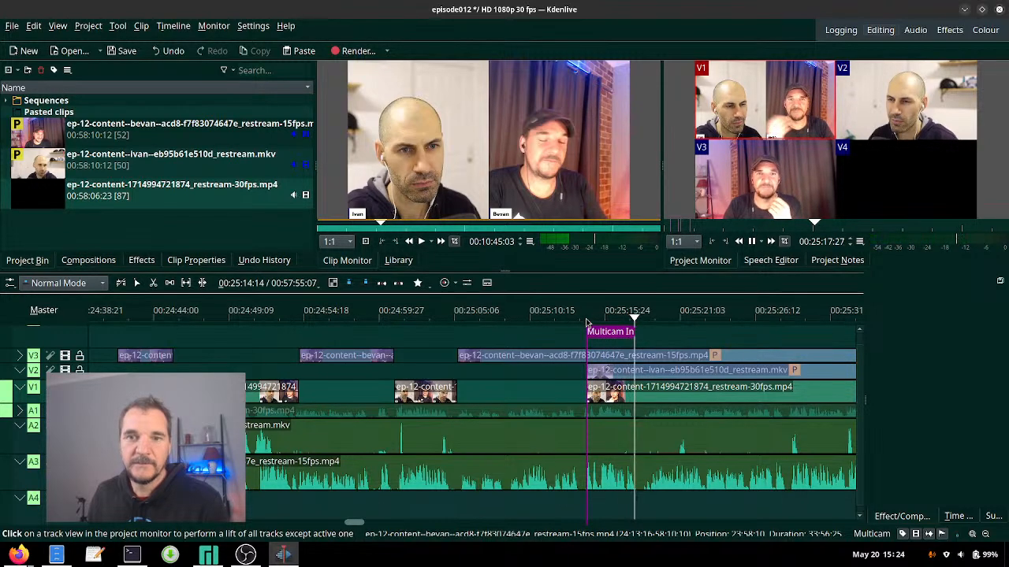
{"action": "key", "text": "3"}
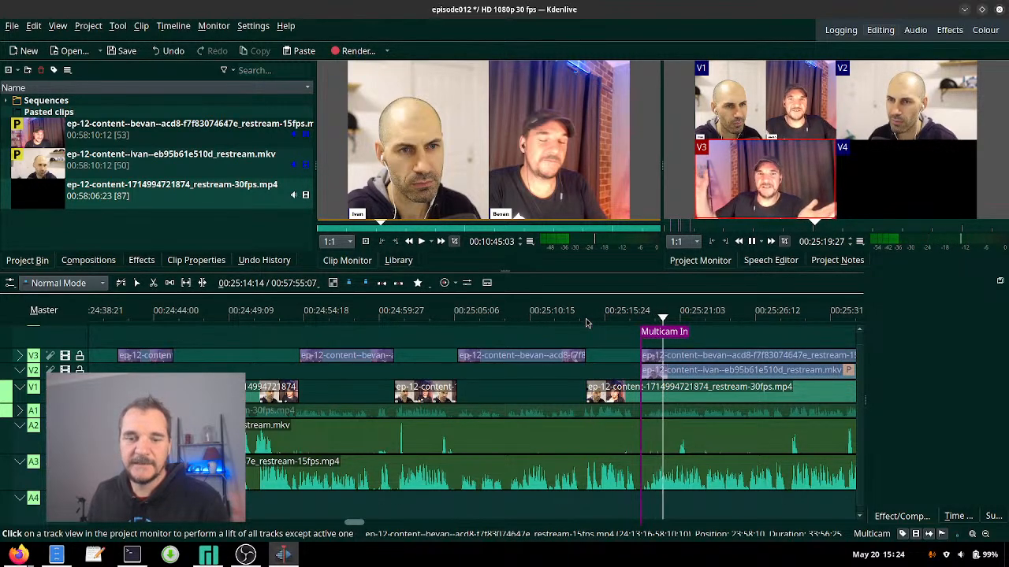
{"action": "key", "text": "1"}
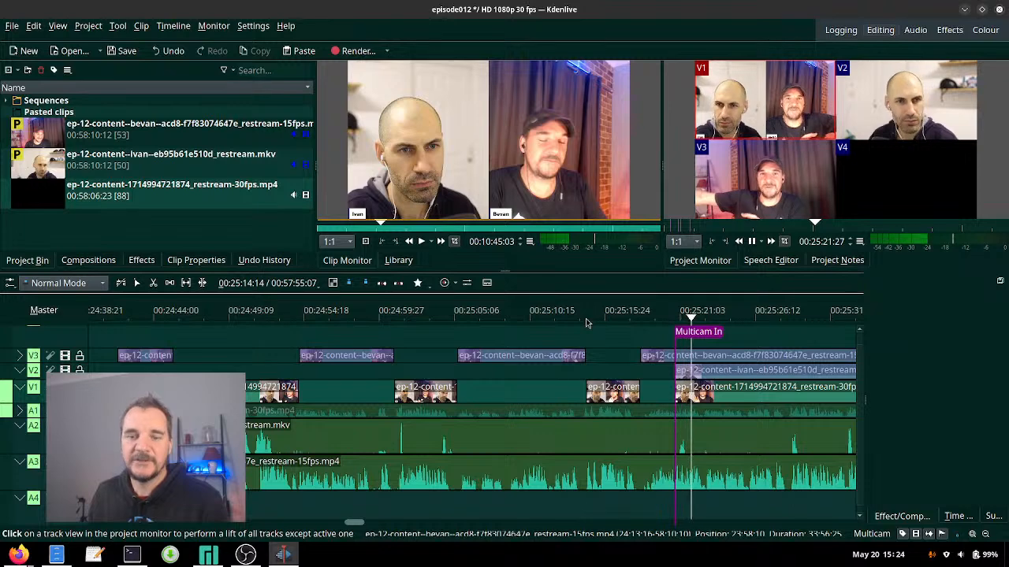
- Cut to V3 at about 00:25:23, V1 at about 00:25:29, V3 at about 00:25:35 and, after rewinding slightly, V1 at 00:25:39
{"action": "key", "text": "3"}
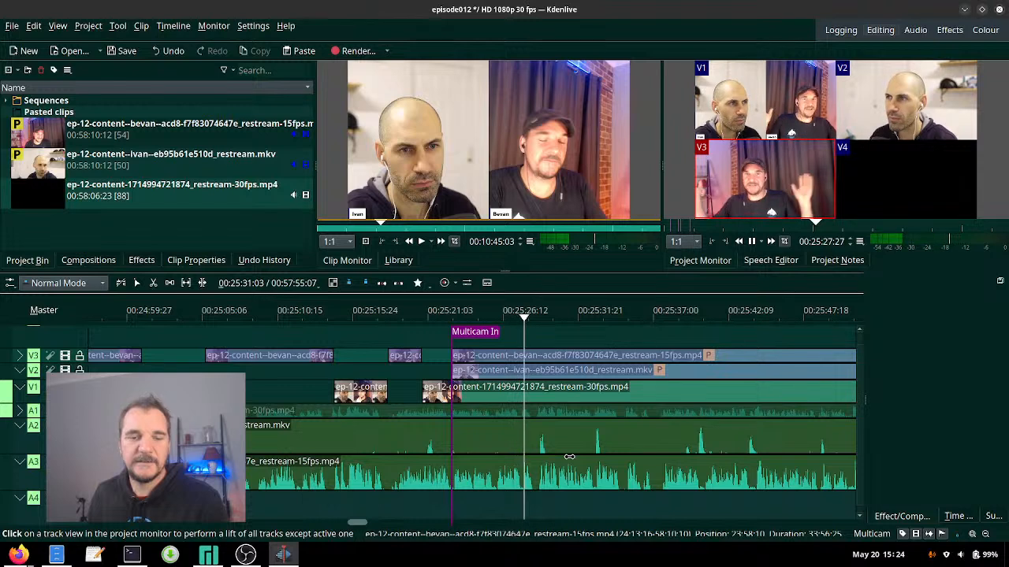
{"action": "key", "text": "1"}
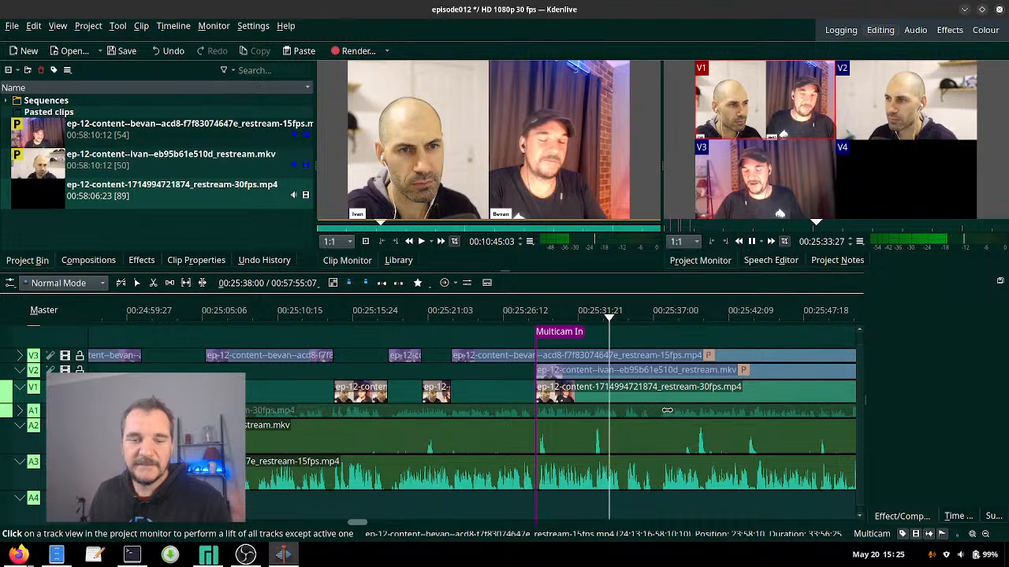
{"action": "key", "text": "3"}
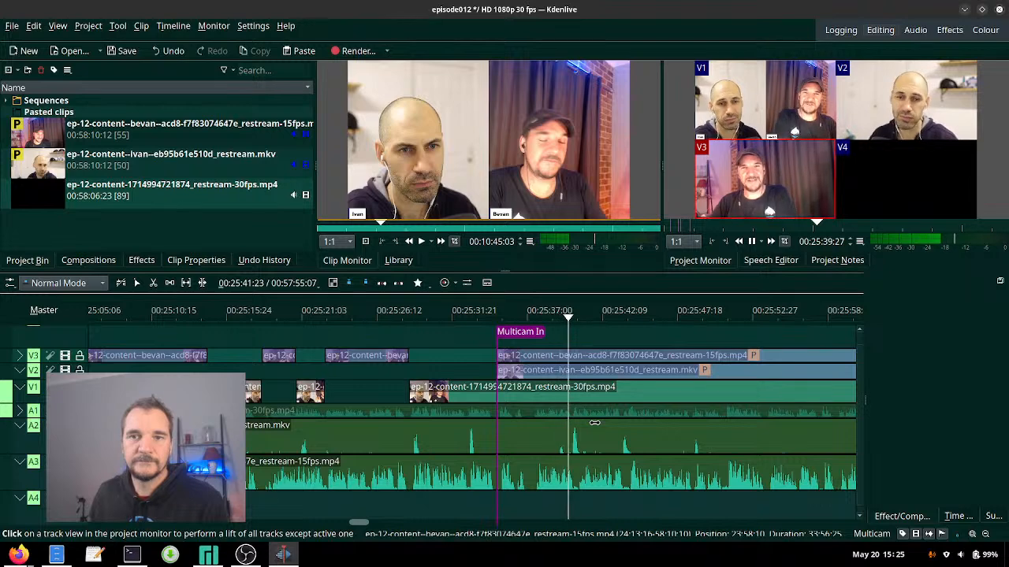
{"action": "key", "text": "space"}
{"action": "left_click_drag", "start_coordinate": [545, 320], "coordinate": [553, 323]}
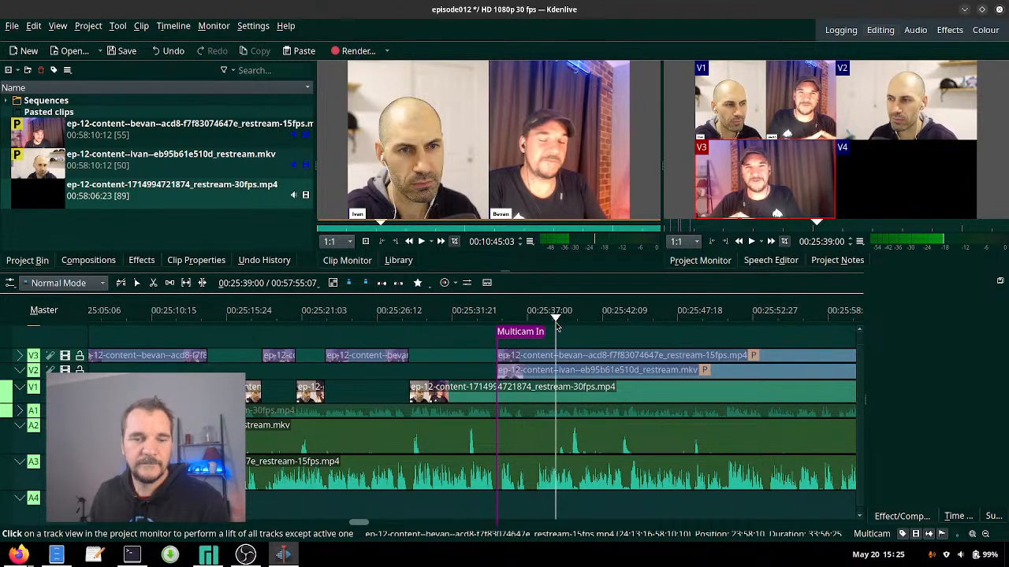
{"action": "key", "text": "1"}
{"action": "key", "text": "space"}
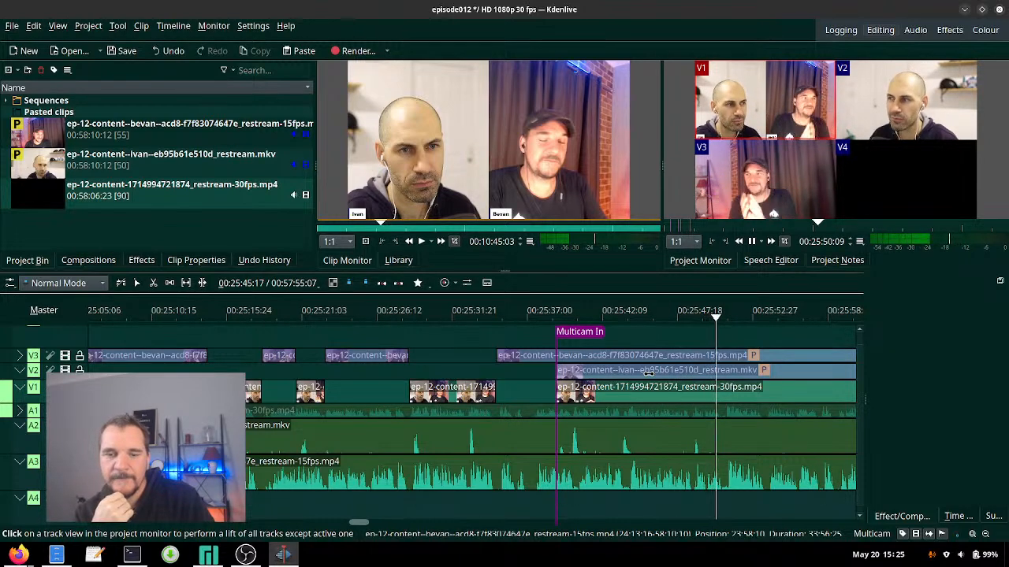
- Cut to V3 at about 00:25:51, V1 at about 00:26:02, V3 at about 00:26:04 and V1 at about 00:26:06, rewinding before both V1 cuts
{"action": "key", "text": "3"}
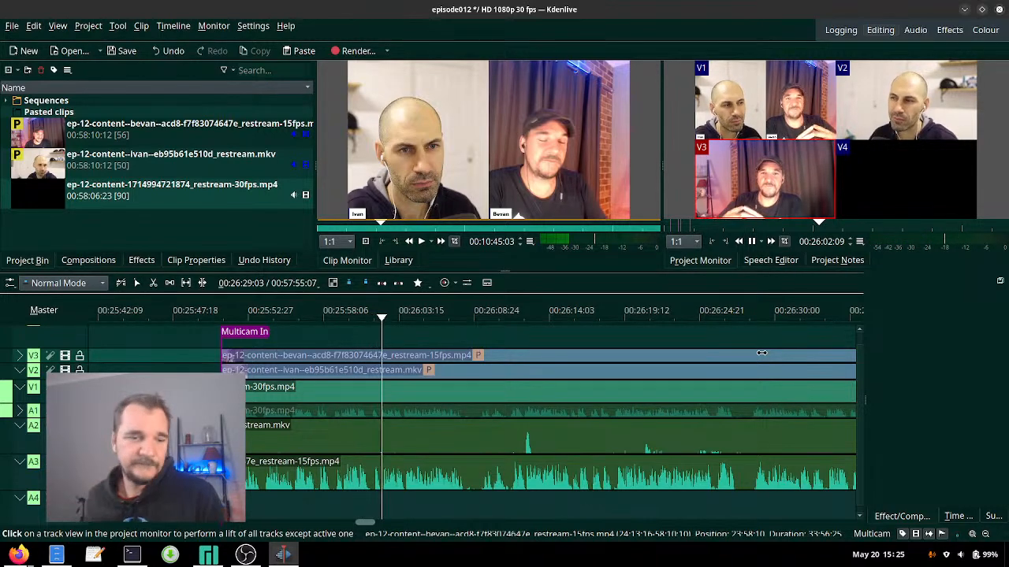
{"action": "left_click", "coordinate": [358, 318]}
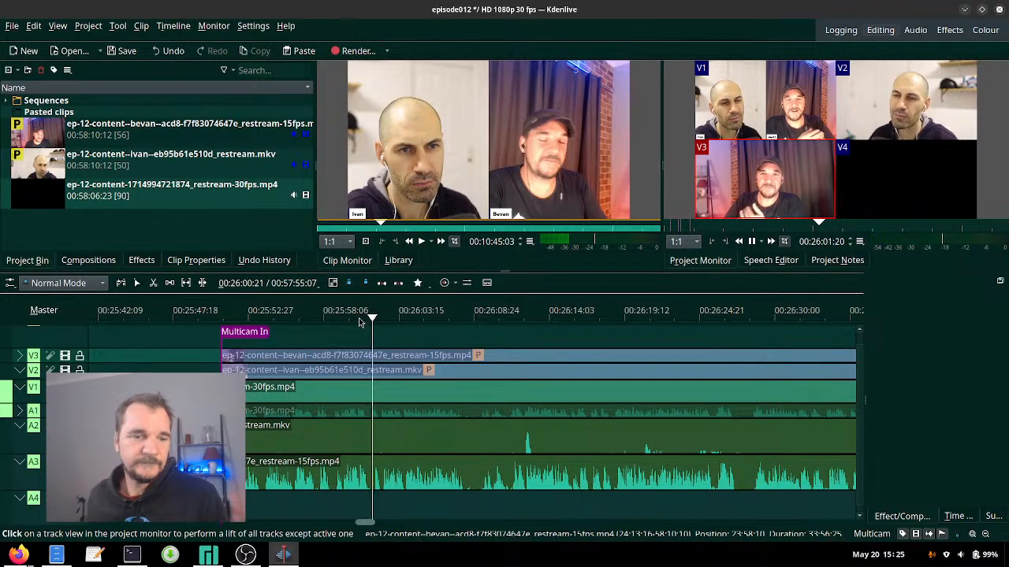
{"action": "key", "text": "1"}
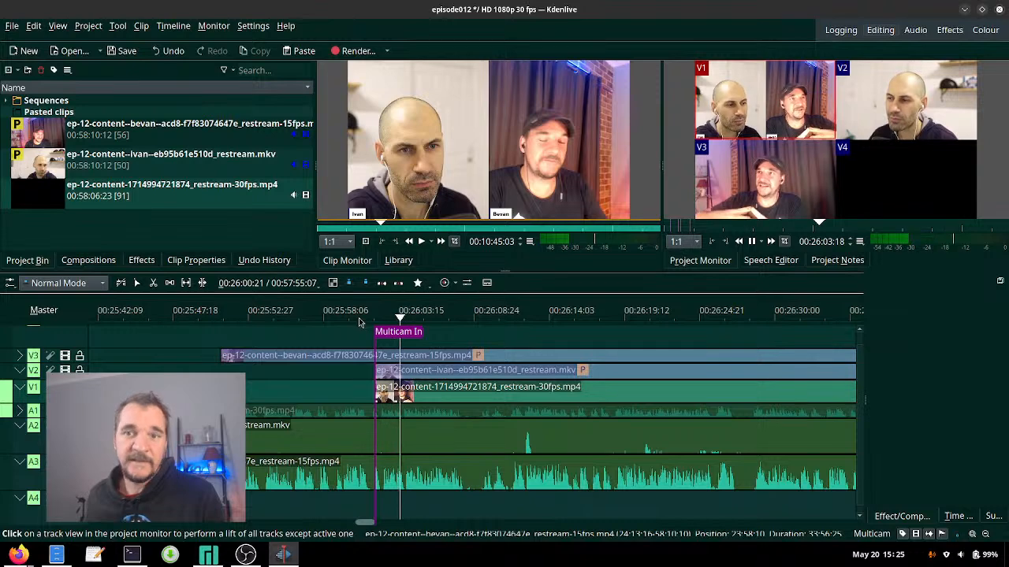
{"action": "key", "text": "3"}
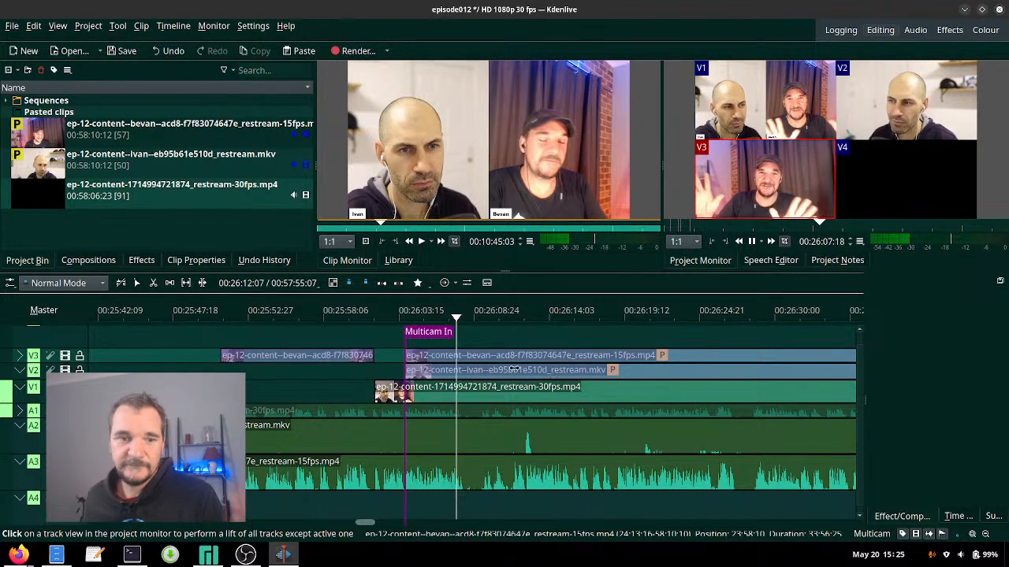
{"action": "left_click", "coordinate": [438, 318]}
{"action": "key", "text": "1"}
{"action": "key", "text": "space"}
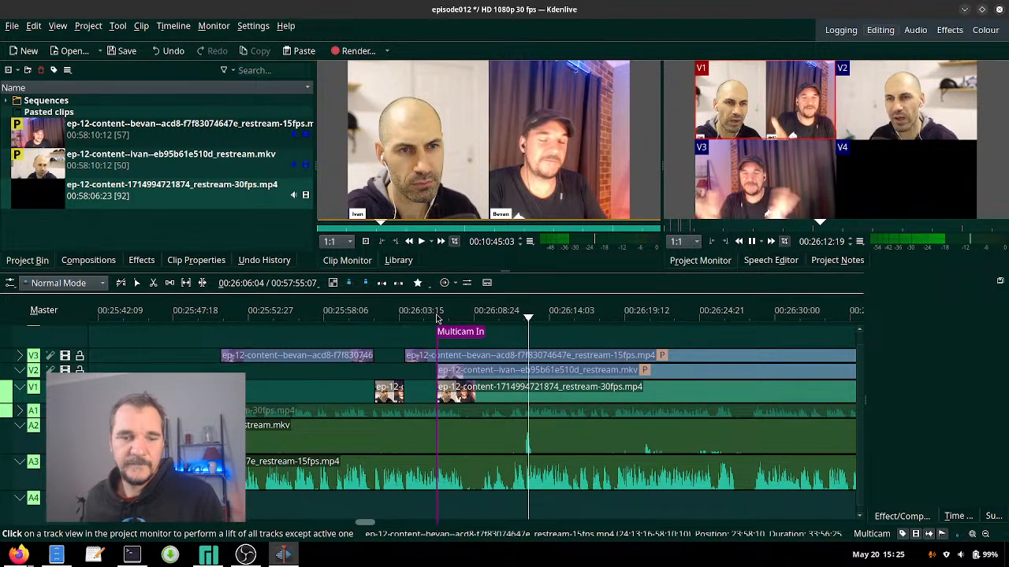
- Cut to V3 at about 00:26:14, V1 at about 00:26:21, V3 at about 00:26:28 and, after rewinding slightly, V1 at about 00:26:35
{"action": "key", "text": "3"}
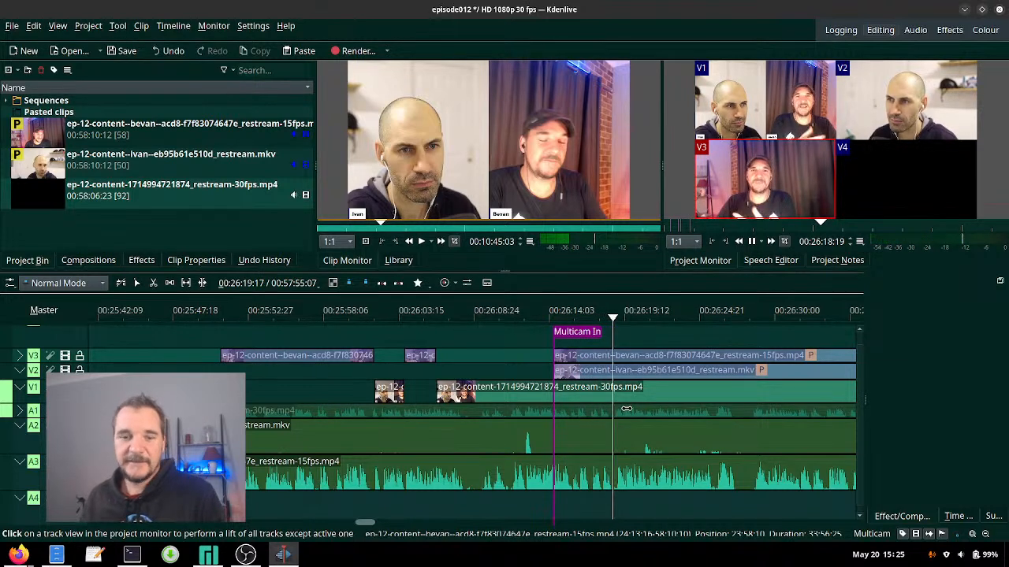
{"action": "key", "text": "1"}
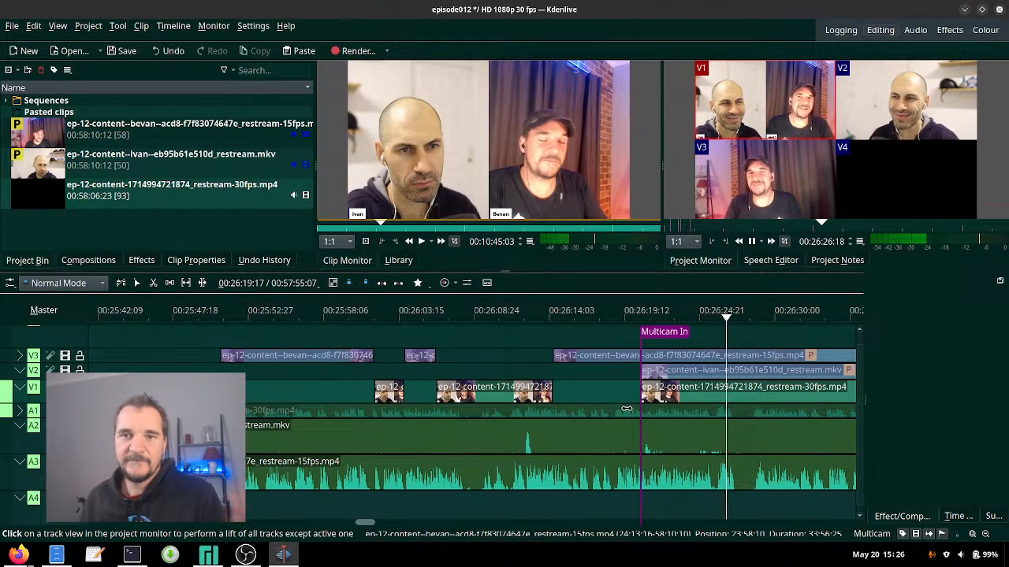
{"action": "key", "text": "3"}
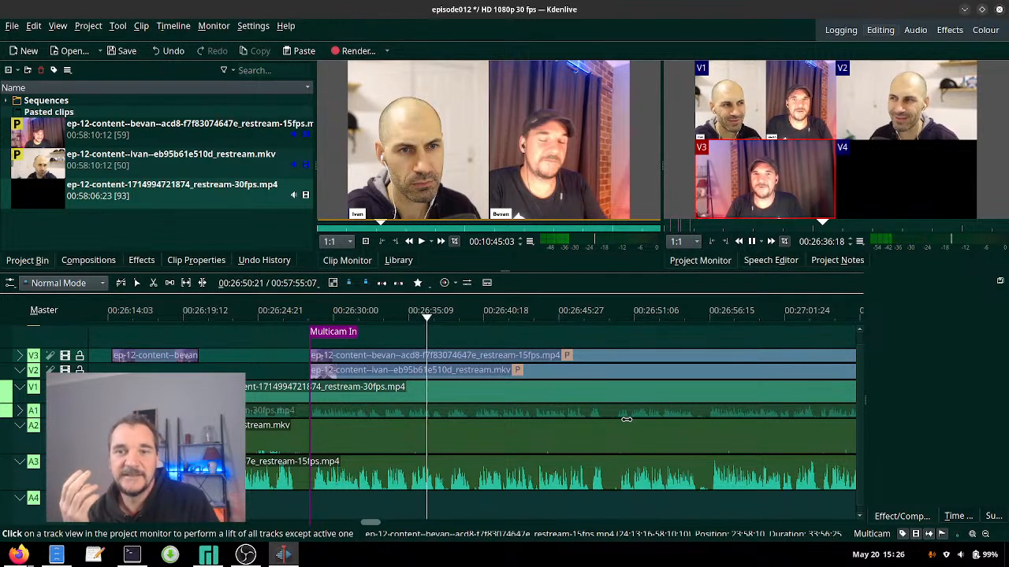
{"action": "left_click", "coordinate": [410, 316]}
{"action": "mouse_move", "coordinate": [409, 316]}
{"action": "left_mouse_down"}
{"action": "mouse_move", "coordinate": [418, 317]}
{"action": "mouse_move", "coordinate": [404, 317]}
{"action": "left_mouse_up"}
{"action": "key", "text": "1"}
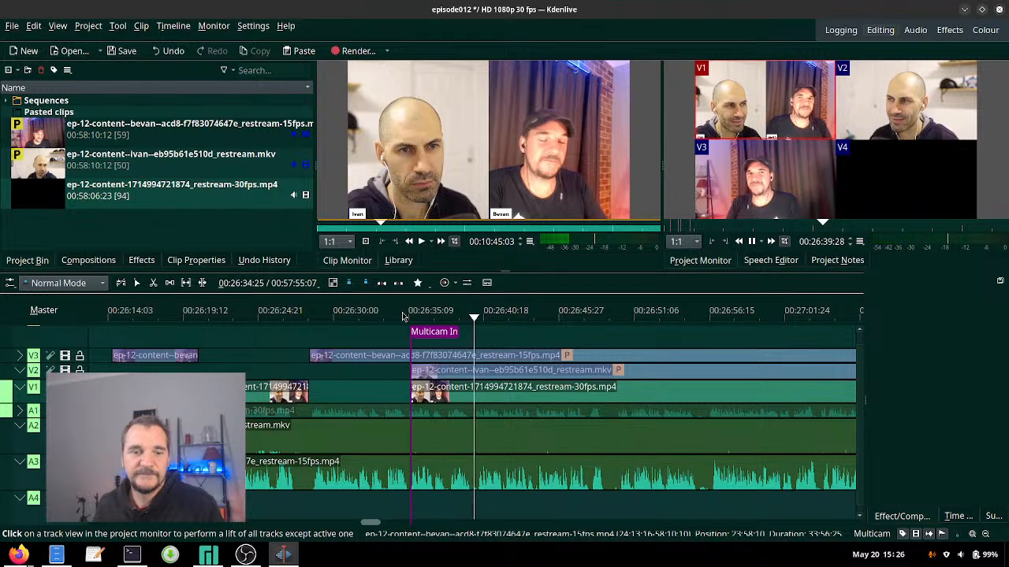
- Cut to V3 at about 00:26:40, V1 at about 00:26:47, V3 at about 00:26:51 and V1 at about 00:26:56, rewinding before both V1 cuts
{"action": "key", "text": "3"}
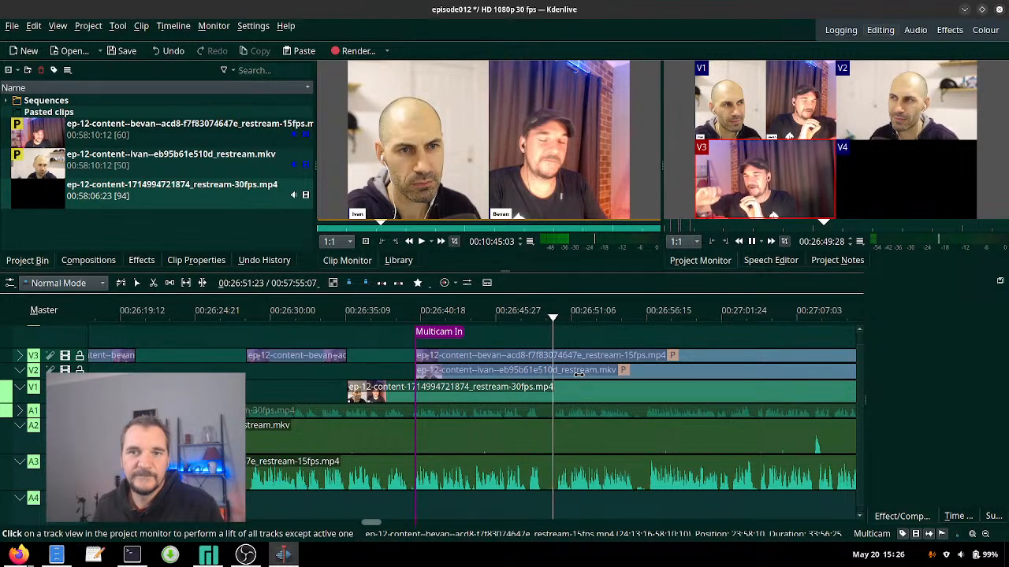
{"action": "left_click", "coordinate": [517, 324]}
{"action": "left_click", "coordinate": [503, 317]}
{"action": "key", "text": "1"}
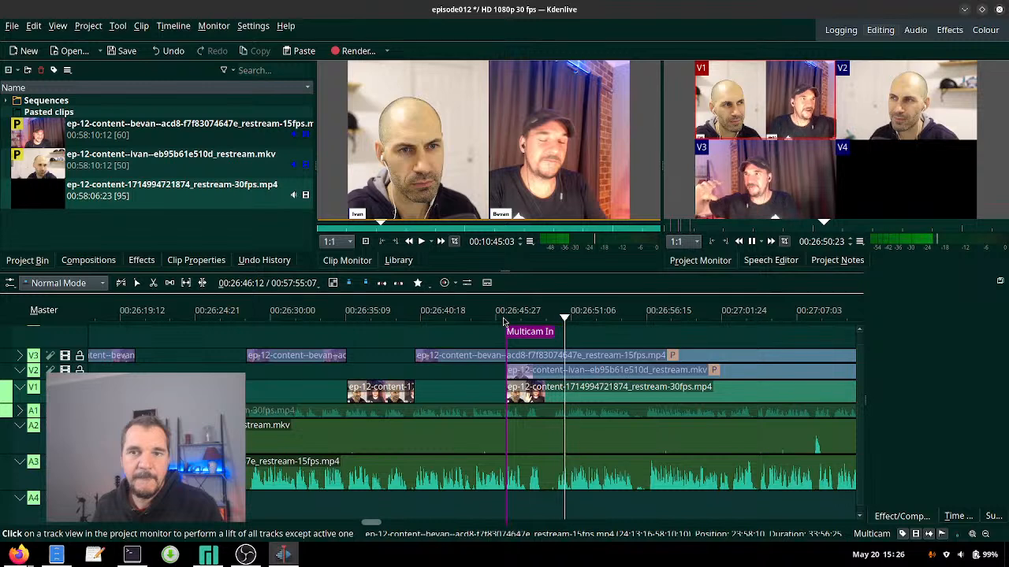
{"action": "key", "text": "3"}
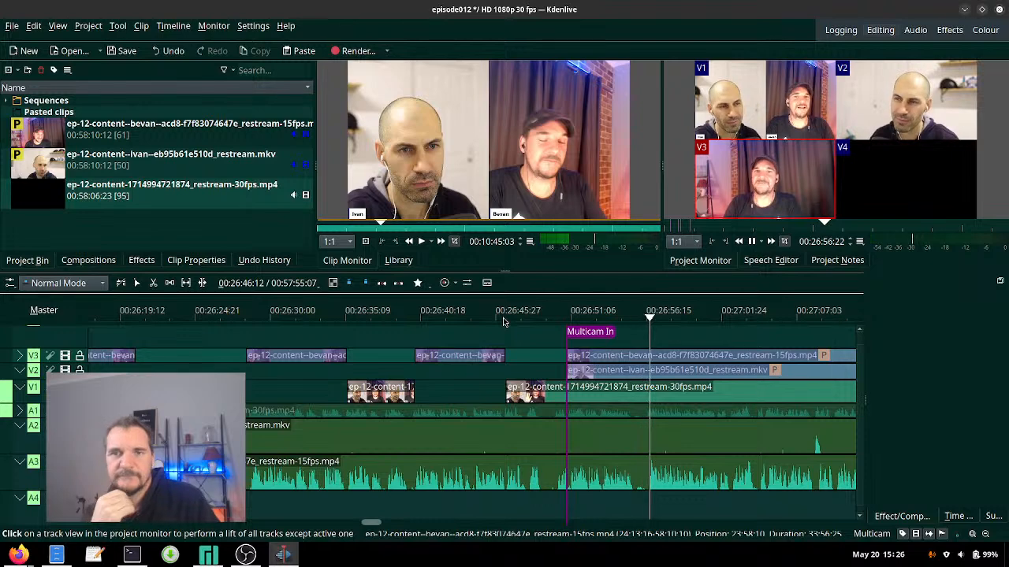
{"action": "left_click", "coordinate": [613, 321]}
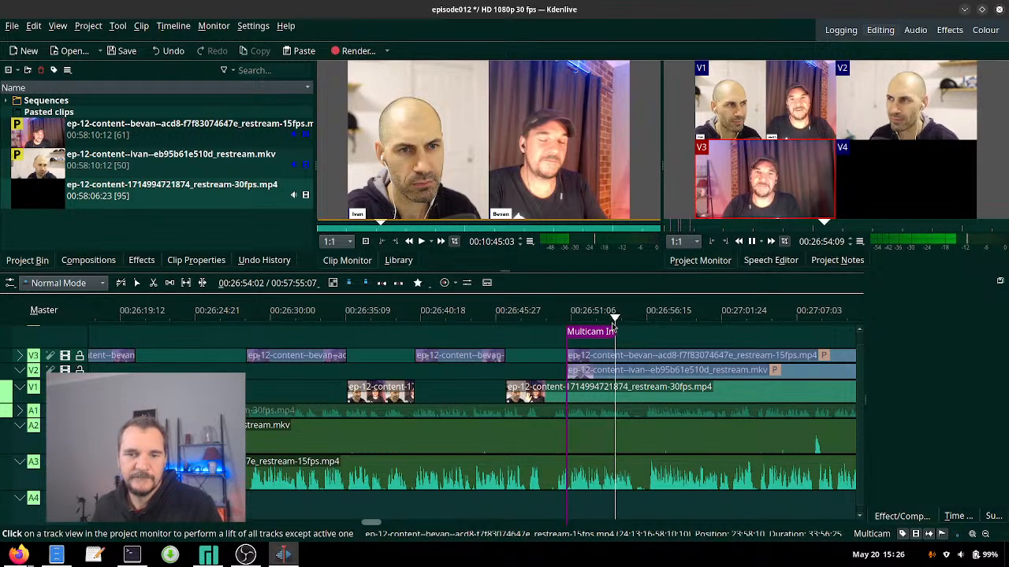
{"action": "key", "text": "1"}
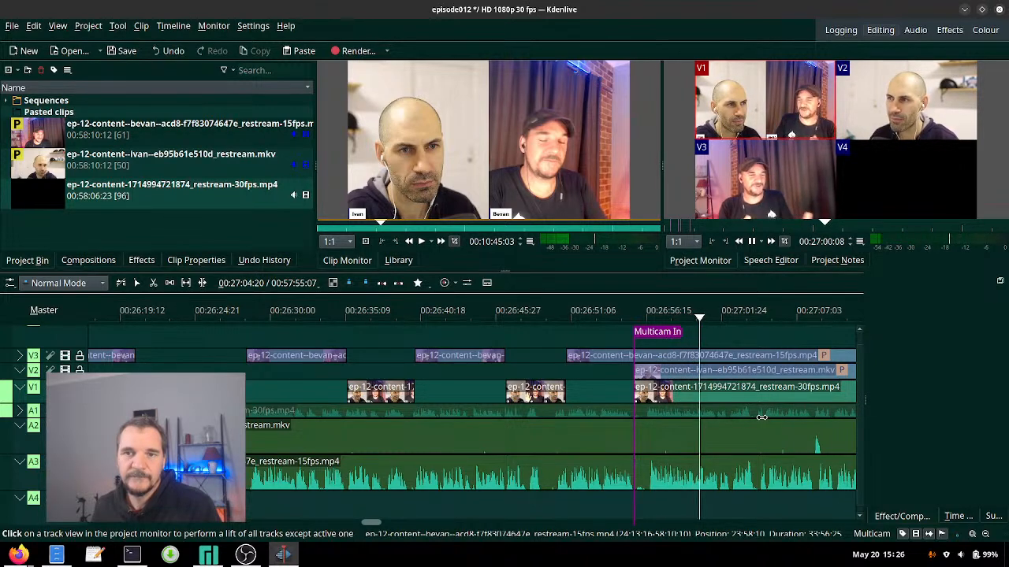
- Cut to V3 at about 00:27:00, V1 at about 00:27:08, V3 at about 00:27:10 and, after rewinding slightly, V1 at about 00:27:19
{"action": "key", "text": "3"}
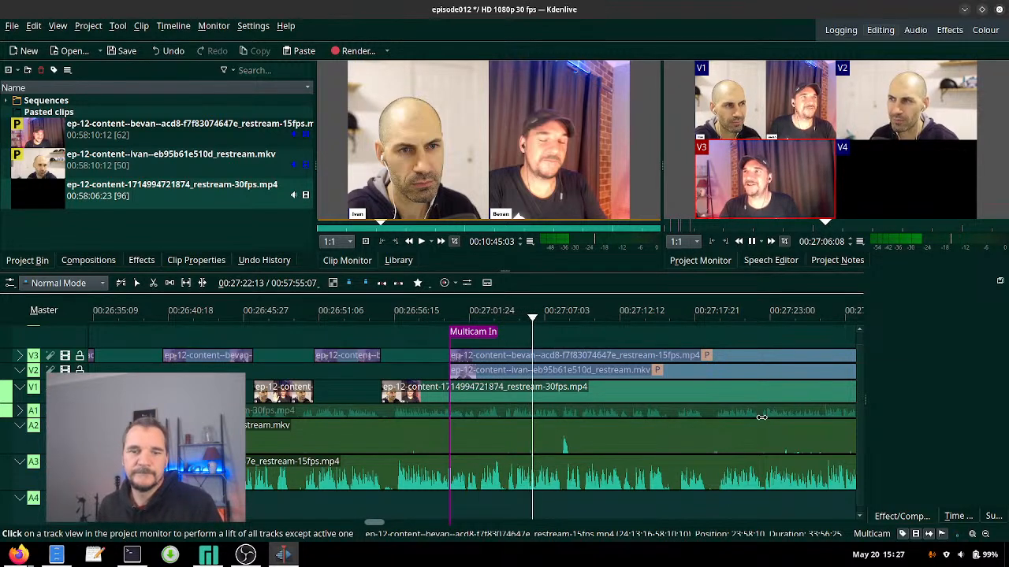
{"action": "key", "text": "1"}
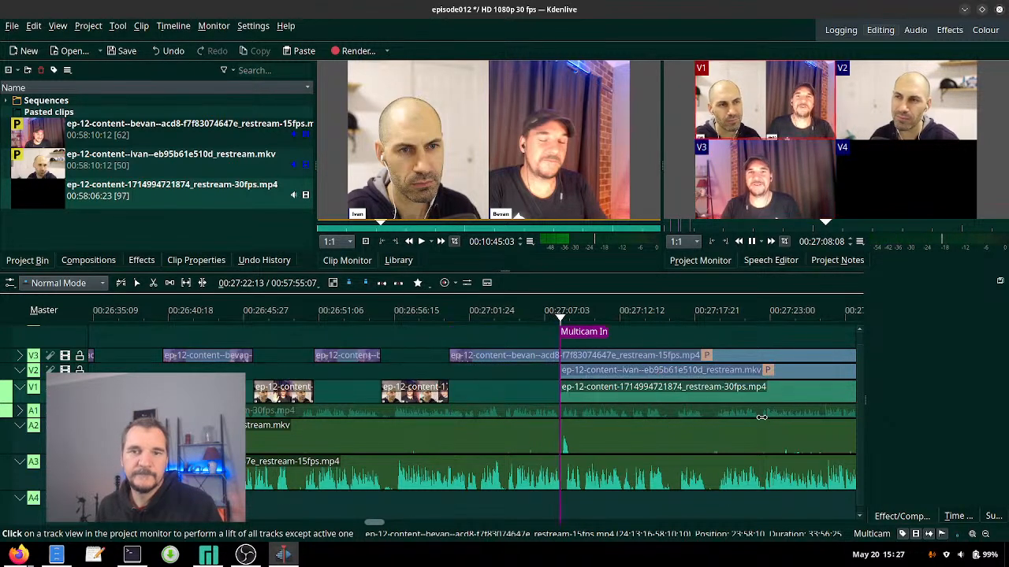
{"action": "key", "text": "3"}
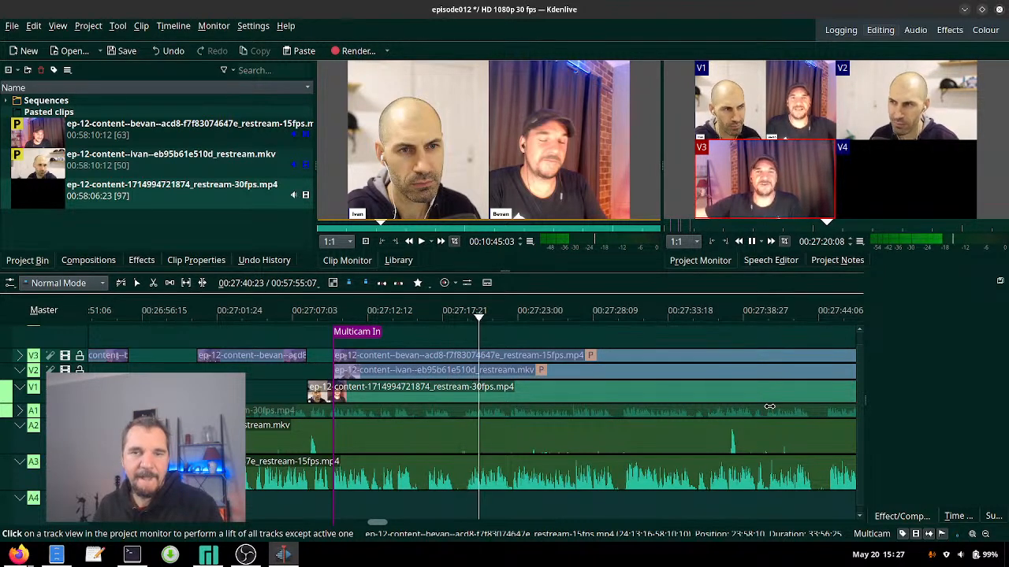
{"action": "left_click", "coordinate": [465, 324]}
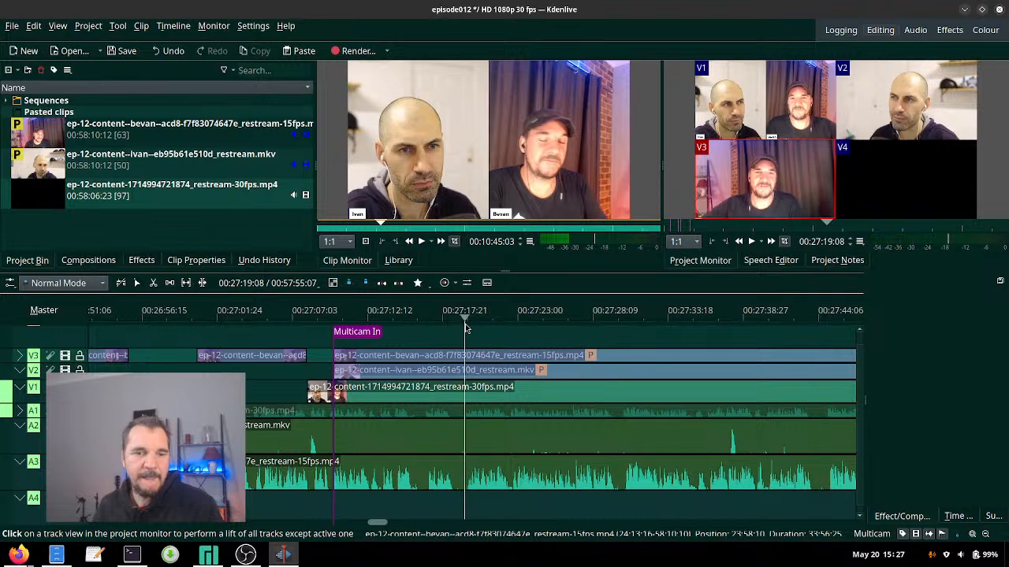
{"action": "key", "text": "1"}
{"action": "key", "text": "space"}
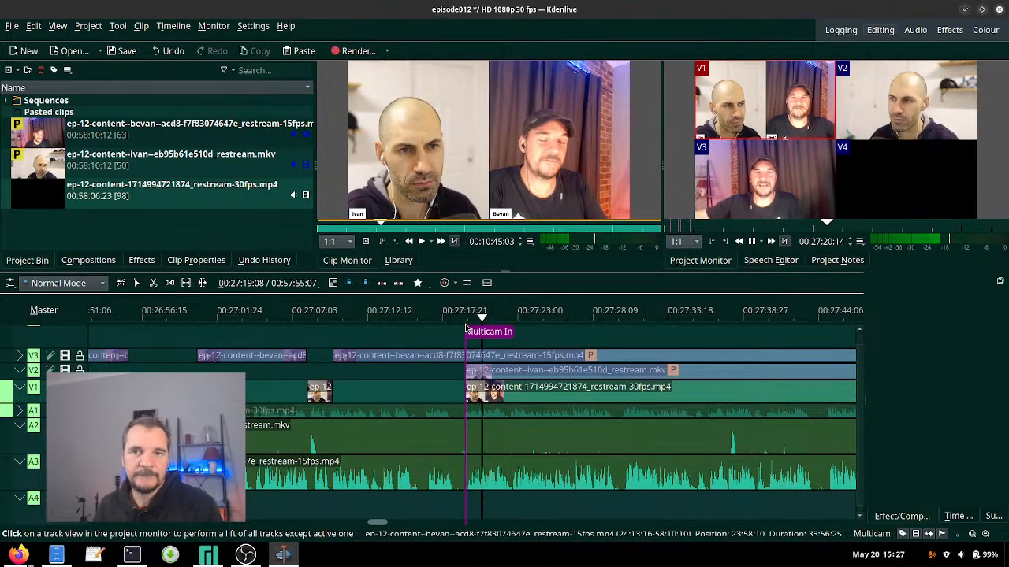
- Let playback continue, cutting to V3 at about 00:27:22, V1 at about 00:27:38 and V3 at about 00:27:51
{"action": "key", "text": "3"}
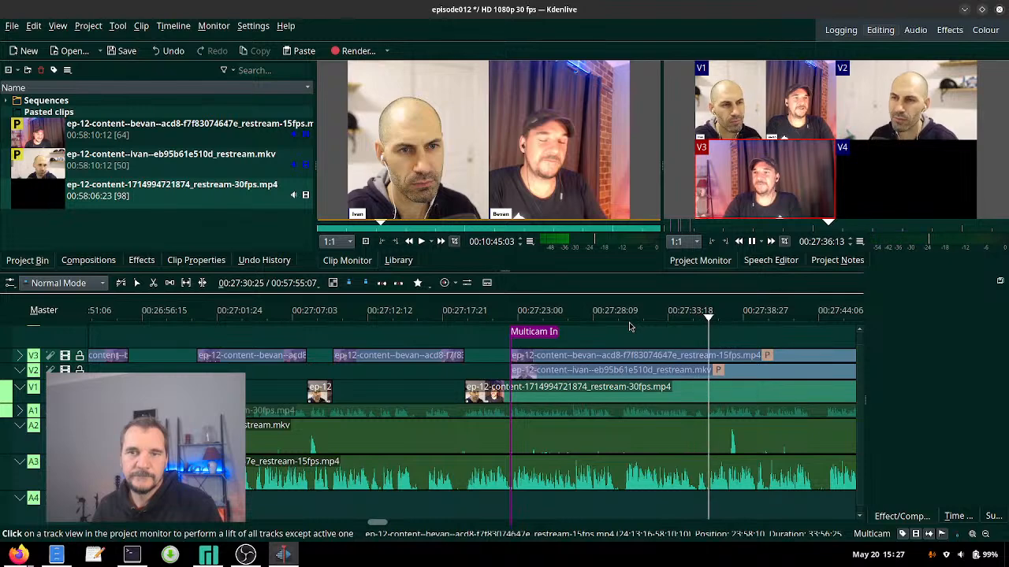
{"action": "key", "text": "1"}
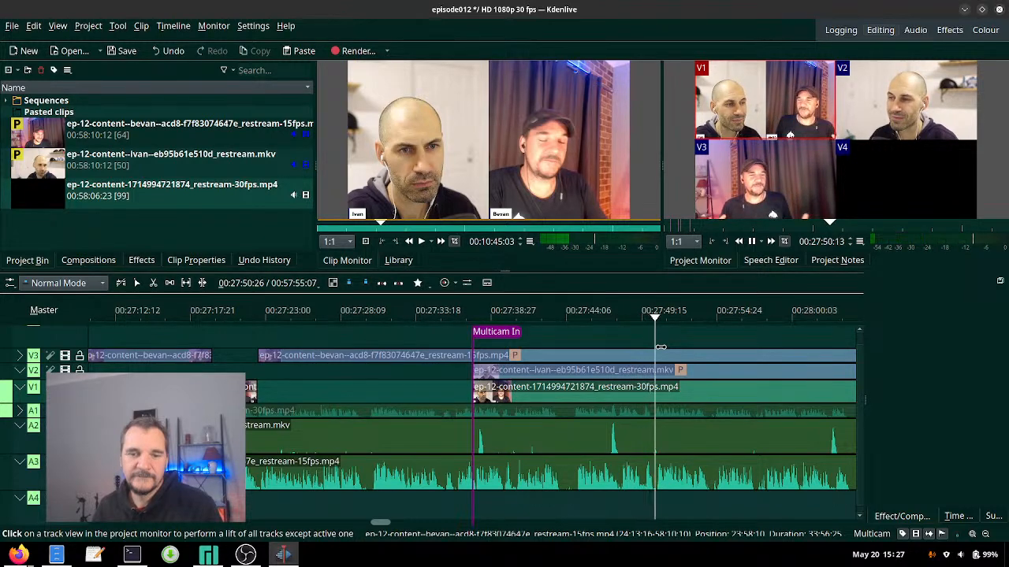
{"action": "key", "text": "3"}
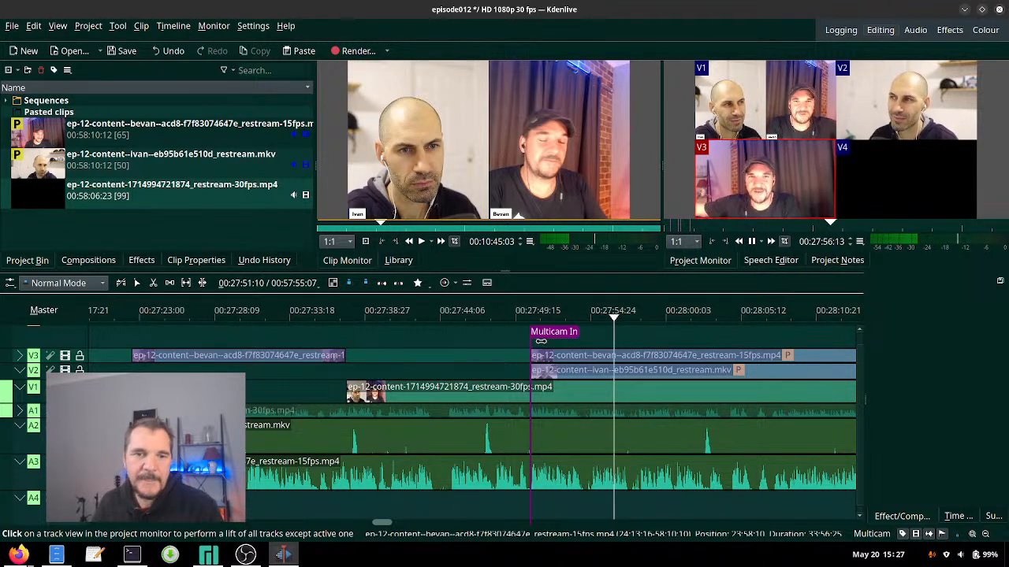
{"action": "left_click", "coordinate": [547, 318]}
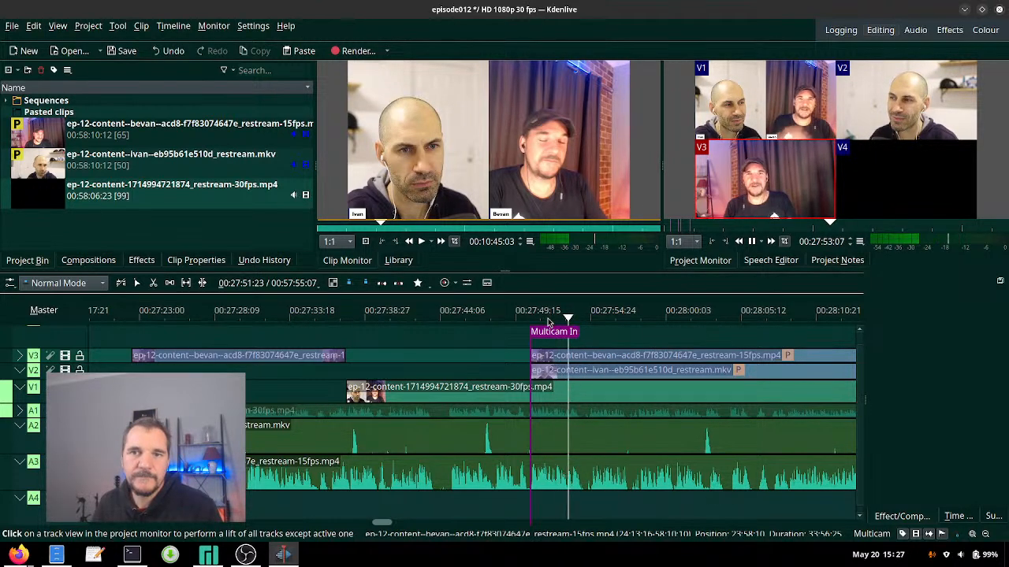
{"action": "key", "text": "1"}
{"action": "key", "text": "space"}
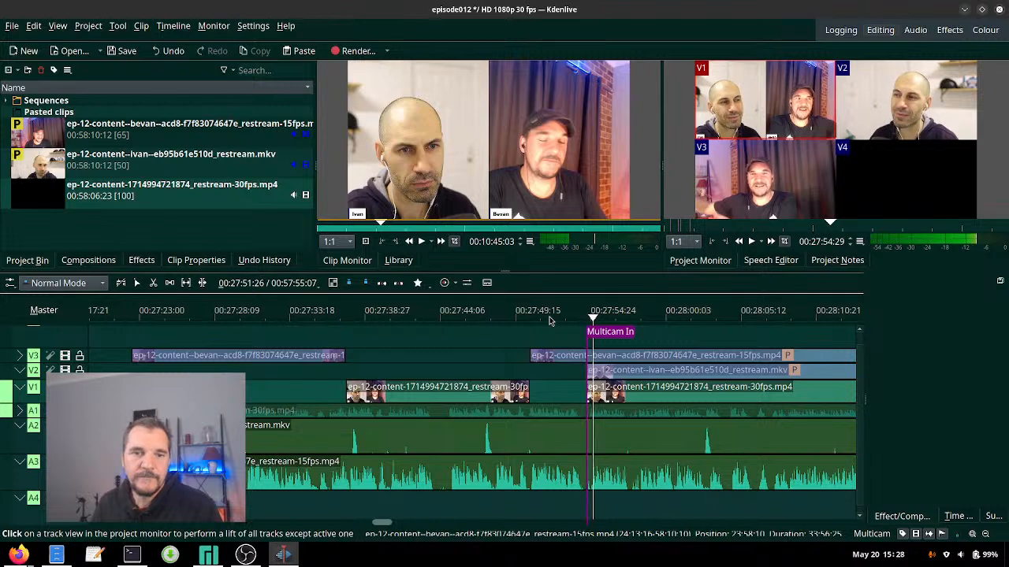
{"action": "key", "text": "ctrl+z"}
- Replay from about 00:27:52 and cut to V1 at about 00:27:54
{"action": "left_click", "coordinate": [557, 315]}
{"action": "key", "text": "space"}
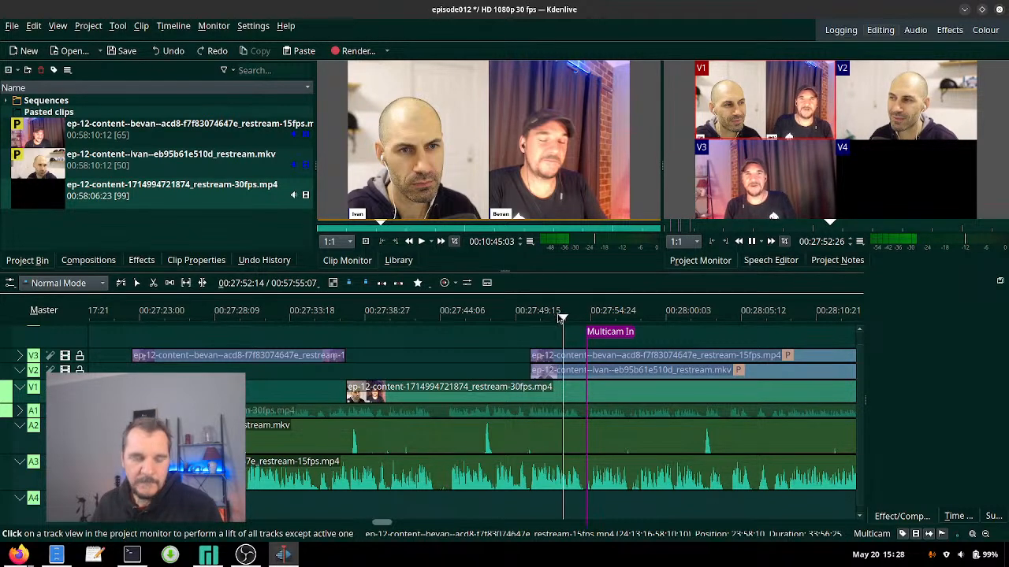
{"action": "key", "text": "1"}
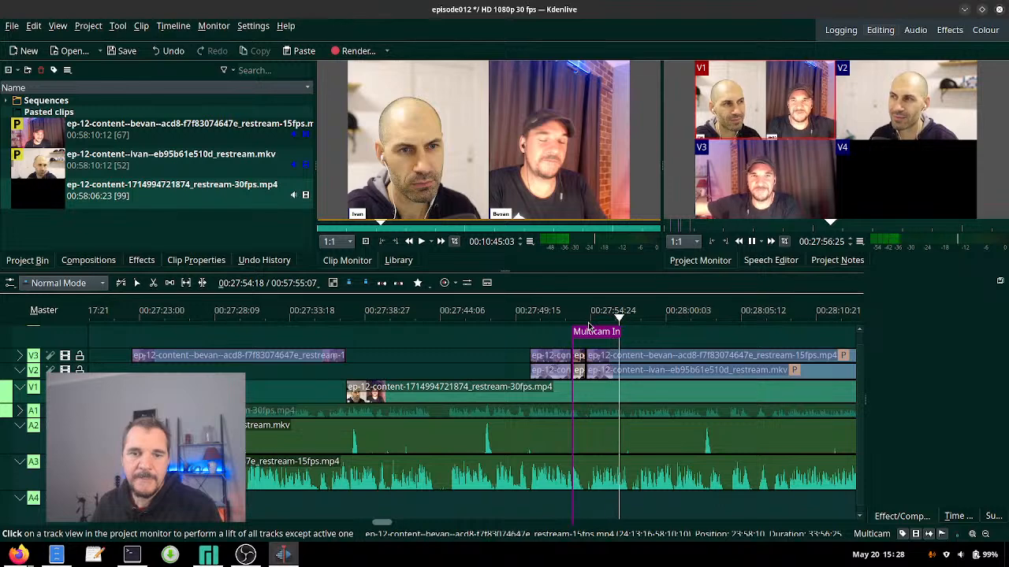
{"action": "key", "text": "2"}
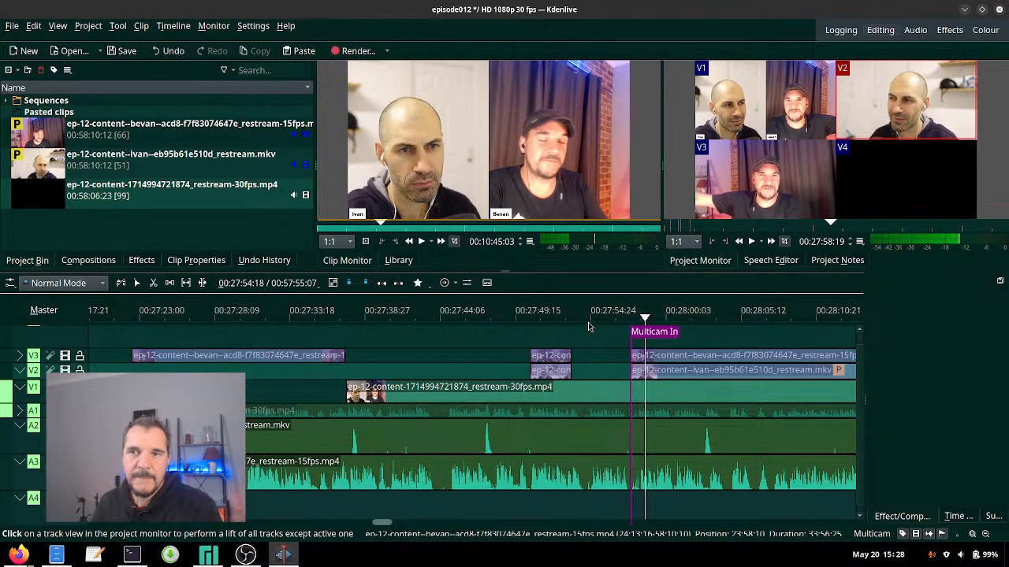
{"action": "left_click", "coordinate": [597, 320]}
{"action": "key", "text": "2"}
{"action": "key", "text": "space"}
{"action": "key", "text": "ctrl+z"}
{"action": "key", "text": "ctrl+z"}
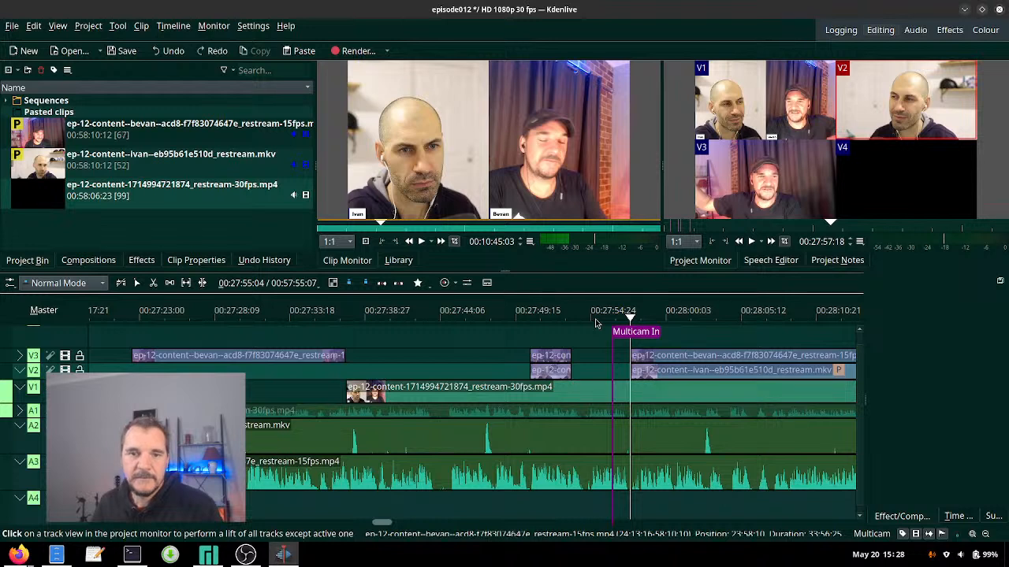
- Undo the multicam cuts after about 00:27:51, replay the passage and set the playhead to 00:27:50:17
{"action": "left_click", "coordinate": [587, 320]}
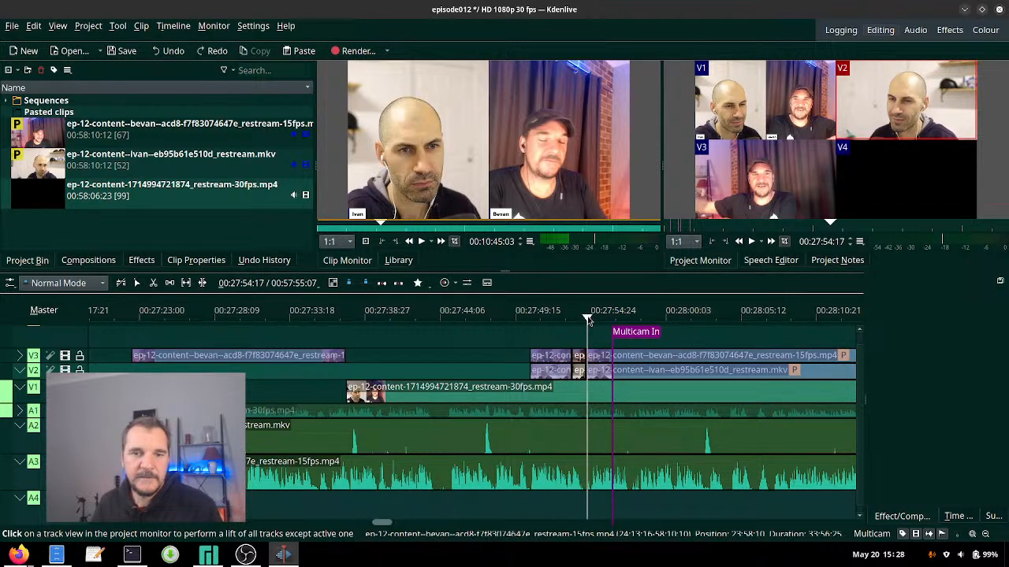
{"action": "key", "text": "ctrl+z"}
{"action": "left_click", "coordinate": [539, 319]}
{"action": "key", "text": "space"}
{"action": "left_click", "coordinate": [524, 320]}
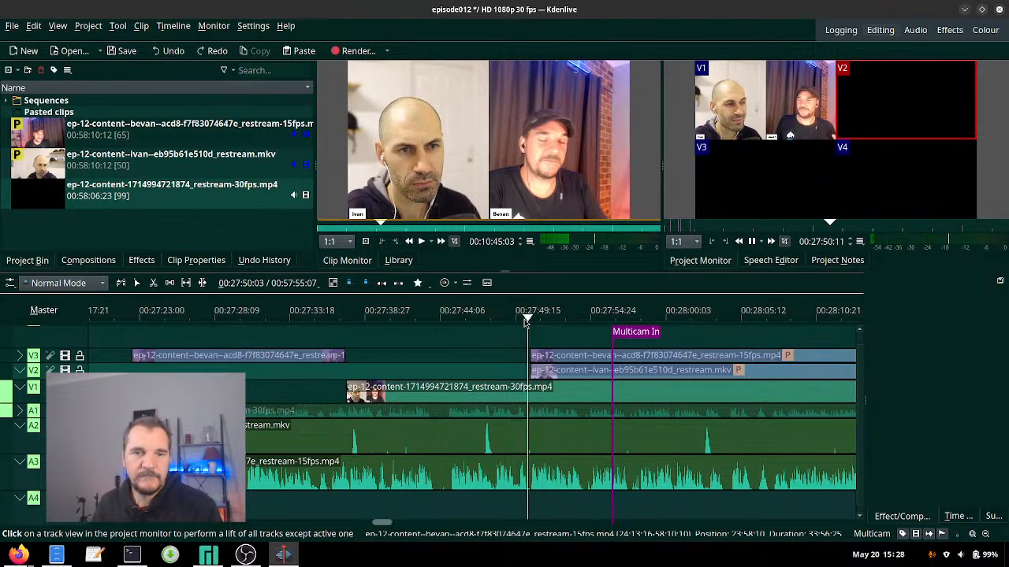
{"action": "left_click", "coordinate": [524, 322]}
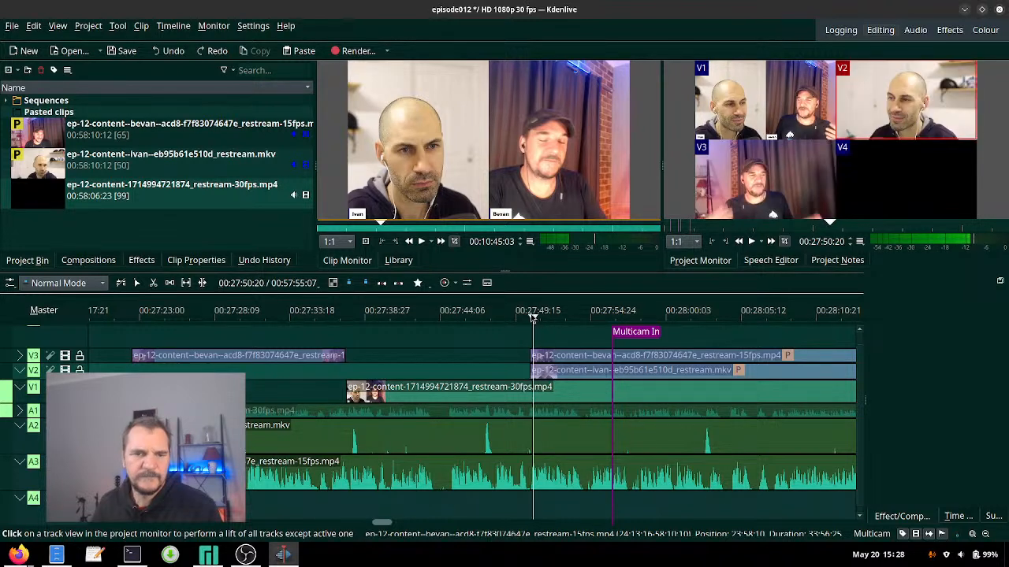
{"action": "left_click", "coordinate": [531, 318]}
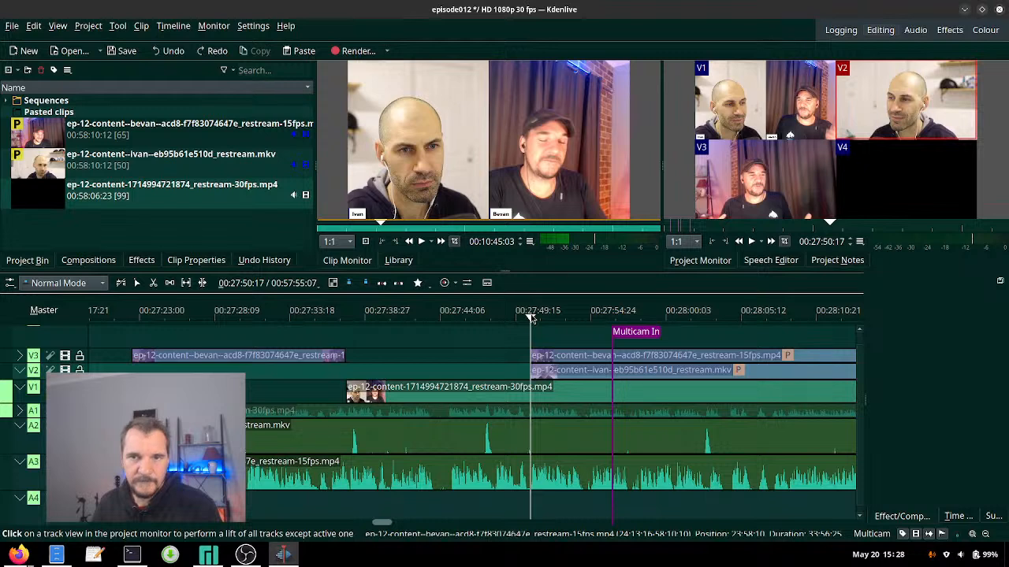
- Resume playback, cutting to V3 at 00:27:50:17, V1 at about 00:27:54, V3 at about 00:27:57 and V1 at about 00:28:03
{"action": "key", "text": "3"}
{"action": "key", "text": "space"}
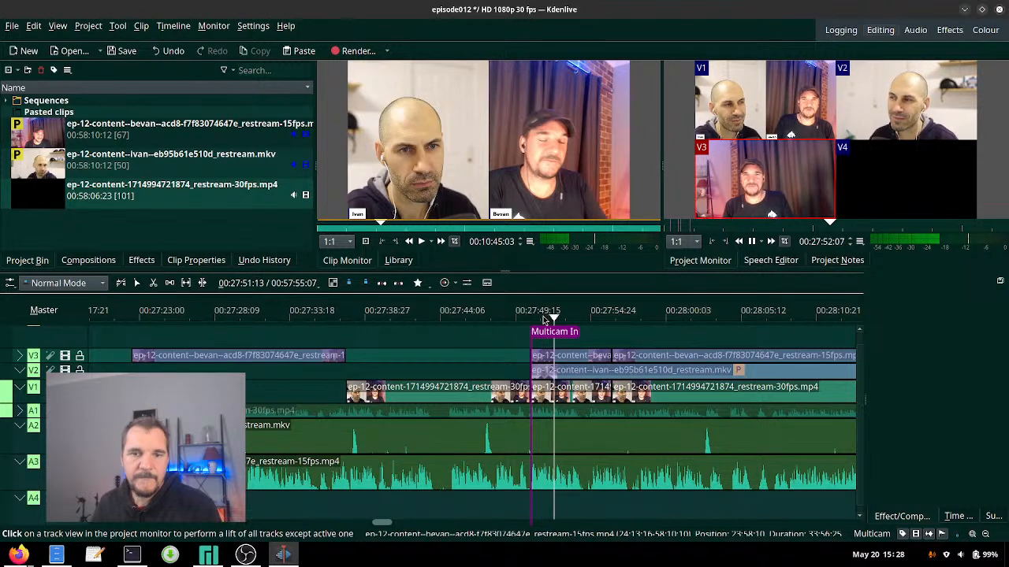
{"action": "key", "text": "1"}
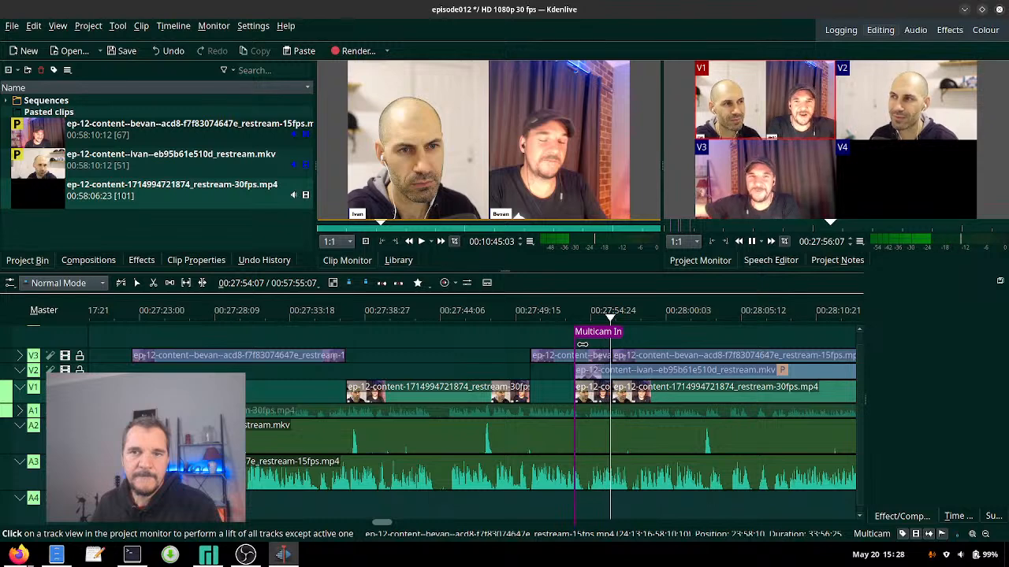
{"action": "key", "text": "3"}
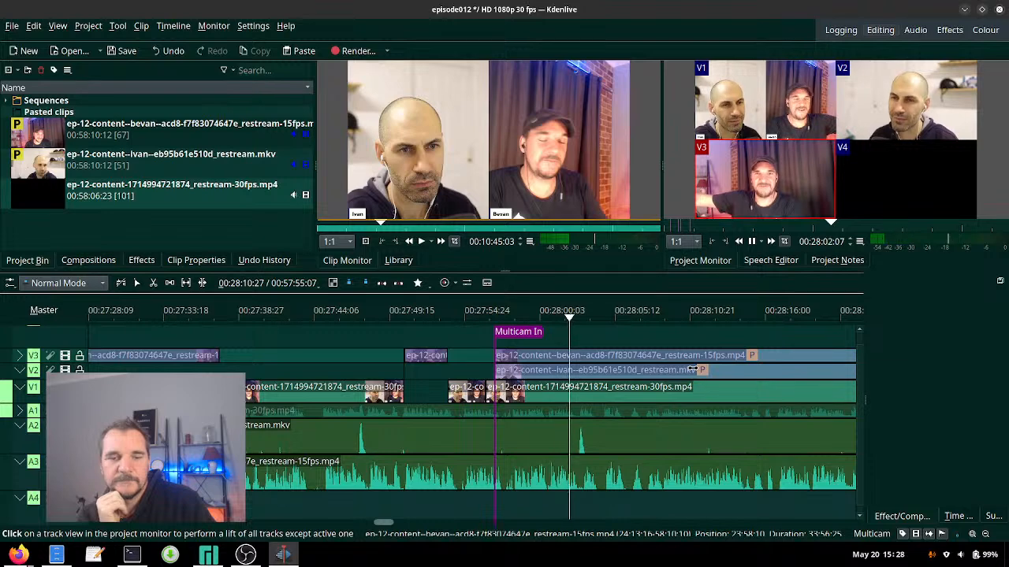
{"action": "key", "text": "1"}
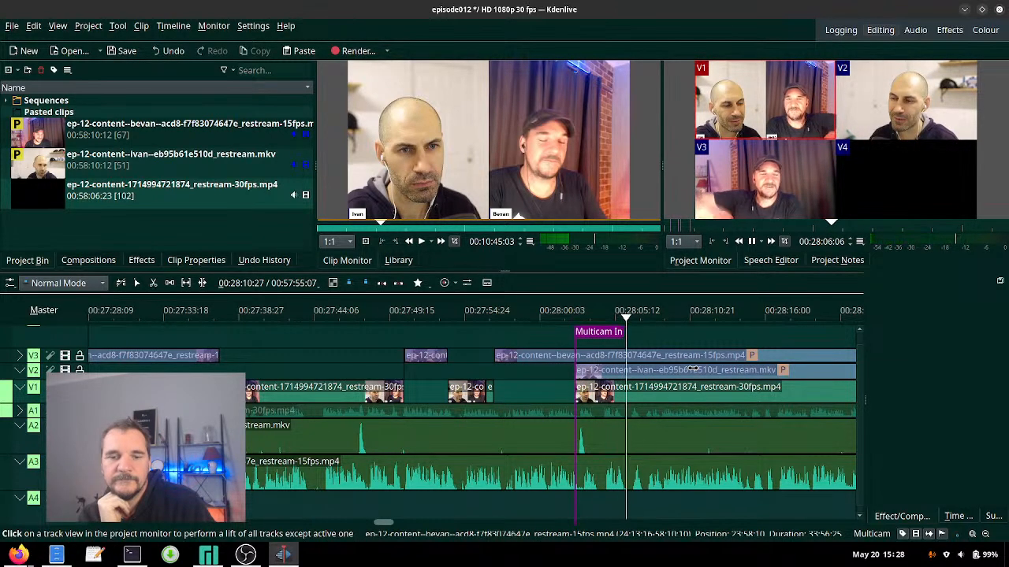
- Cut to V3 at about 00:28:08, V1 at about 00:28:23, V3 at about 00:28:26 and V1 at about 00:28:33
{"action": "key", "text": "3"}
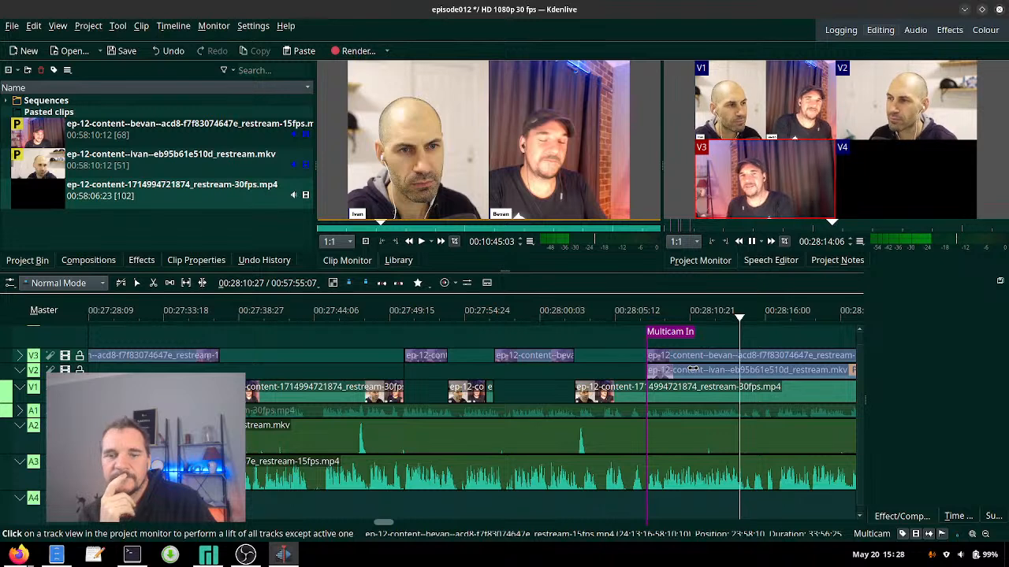
{"action": "left_click", "coordinate": [700, 314]}
{"action": "scroll", "coordinate": [746, 362], "scroll_direction": "down", "scroll_amount": 3}
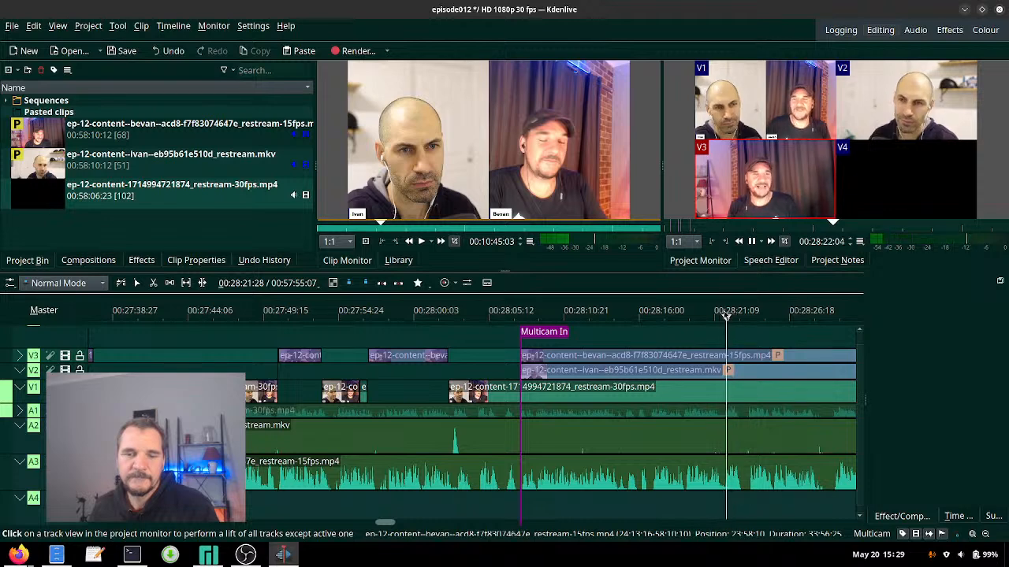
{"action": "key", "text": "1"}
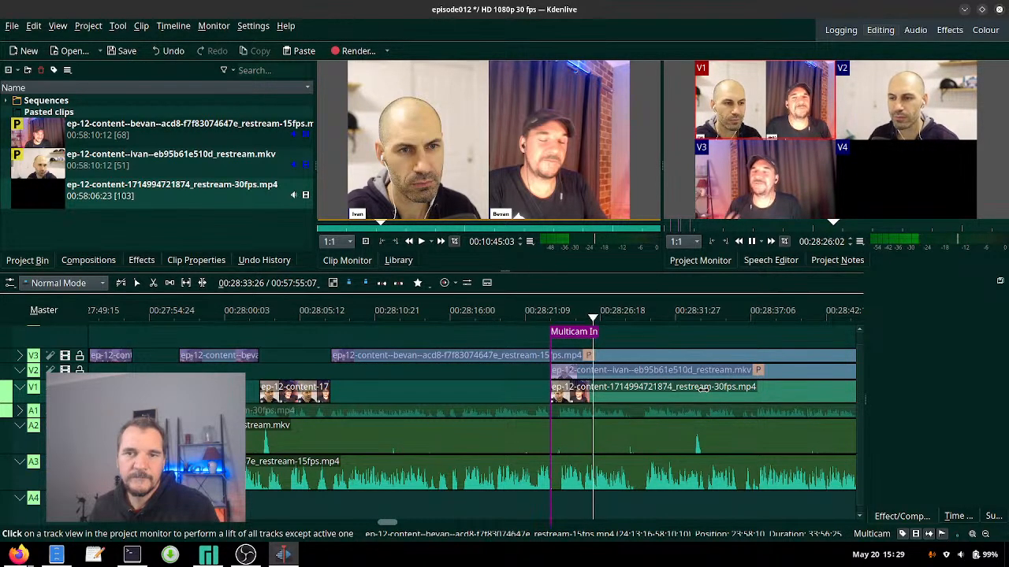
{"action": "key", "text": "3"}
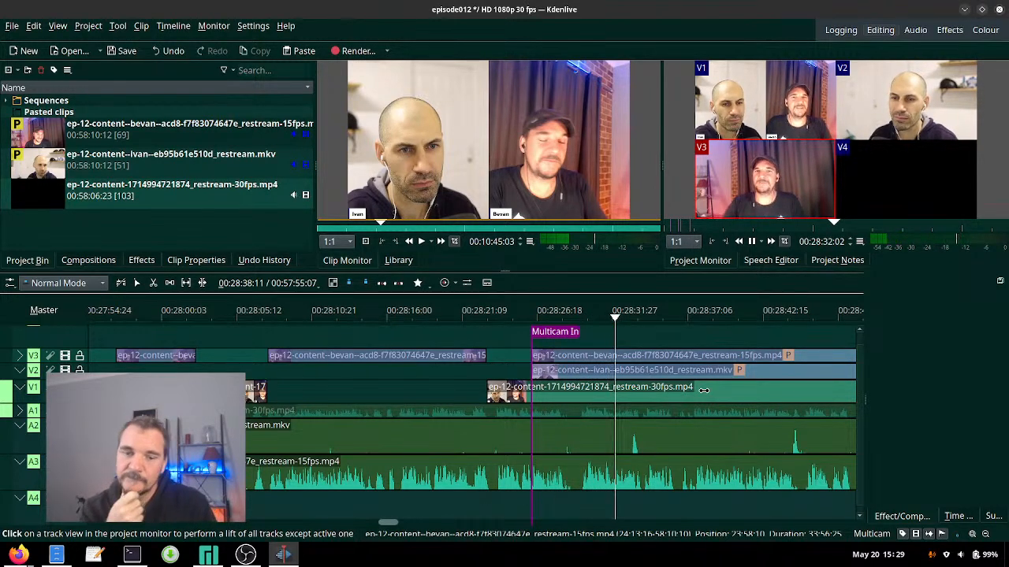
{"action": "key", "text": "1"}
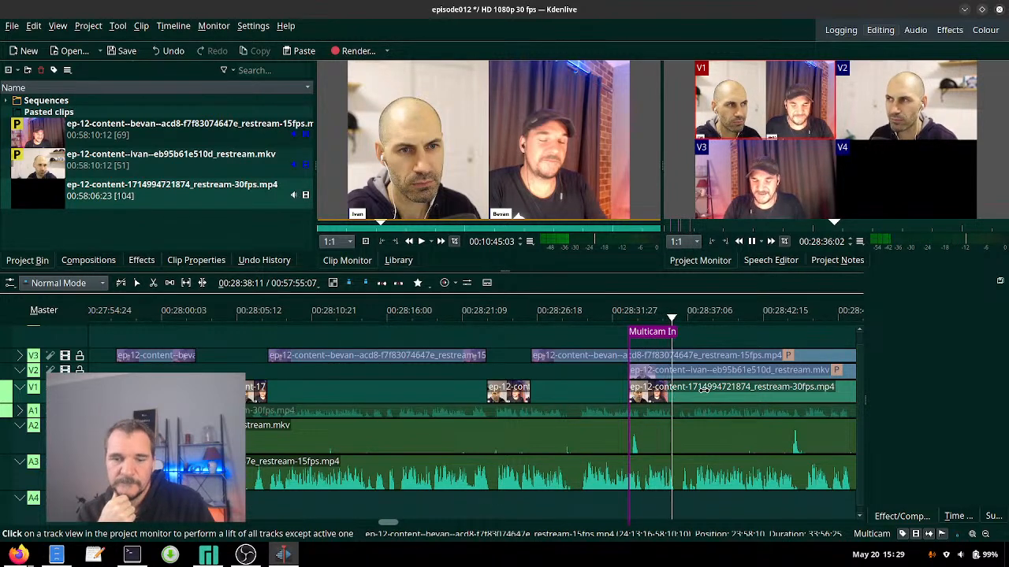
- Cut to V3 at about 00:28:37, V1 at about 00:28:44, V3 at about 00:28:47 and, after rewinding slightly, V1 at about 00:28:55
{"action": "key", "text": "3"}
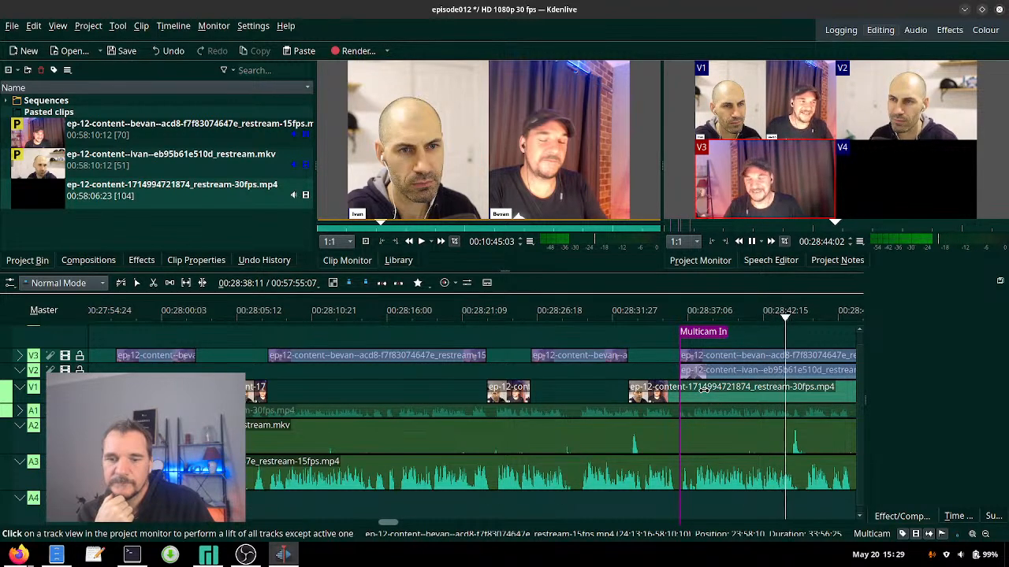
{"action": "key", "text": "1"}
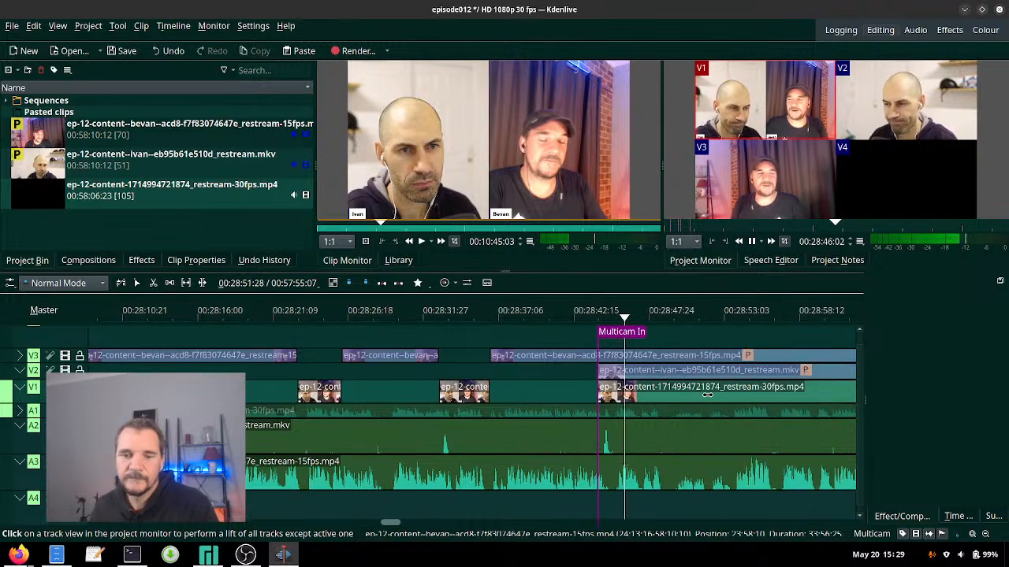
{"action": "key", "text": "3"}
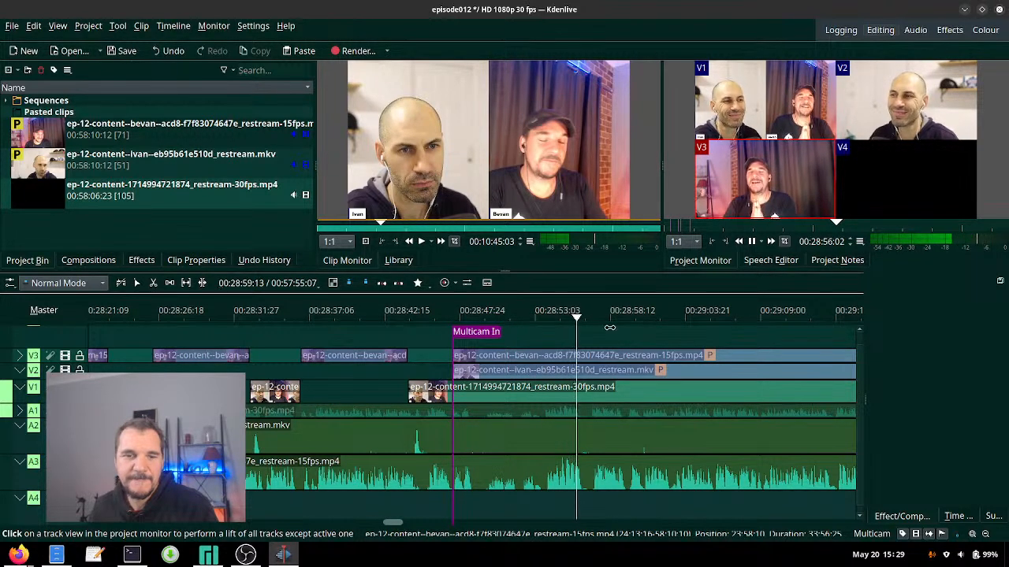
{"action": "left_click", "coordinate": [541, 316]}
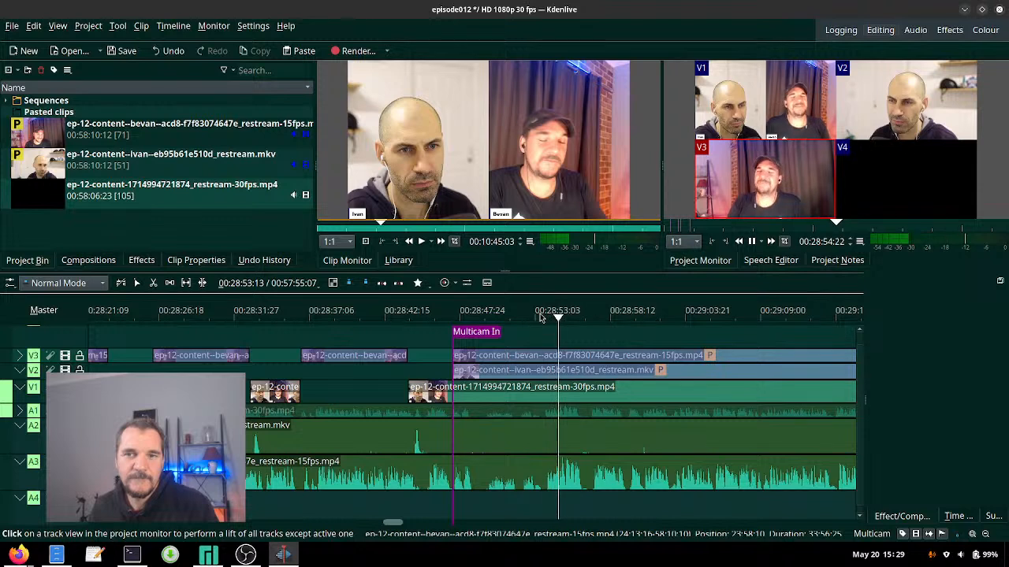
{"action": "key", "text": "1"}
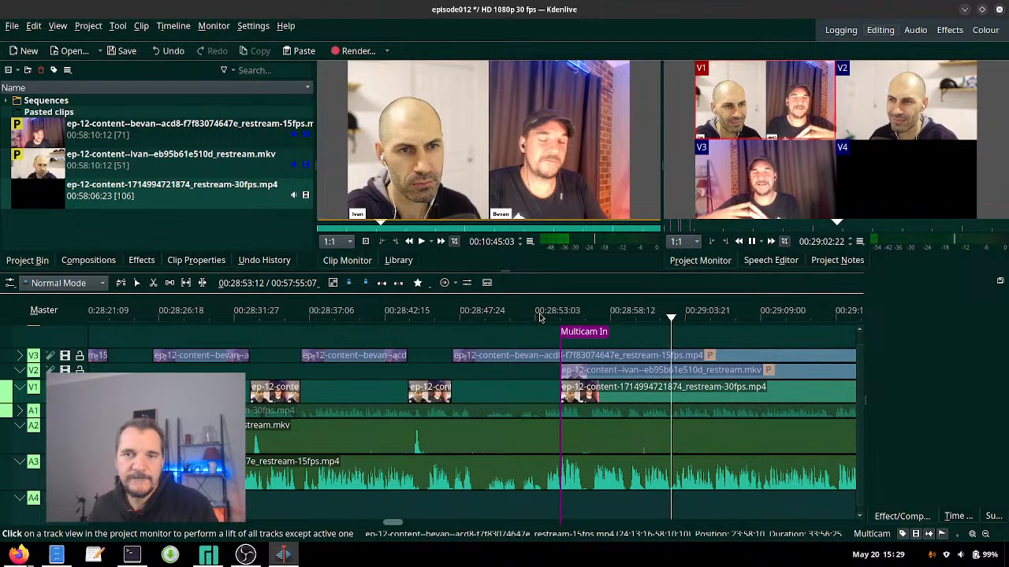
- Cut to V3 at about 00:29:03 and, after replaying from about 00:29:07, to V1 at about 00:29:10
{"action": "key", "text": "3"}
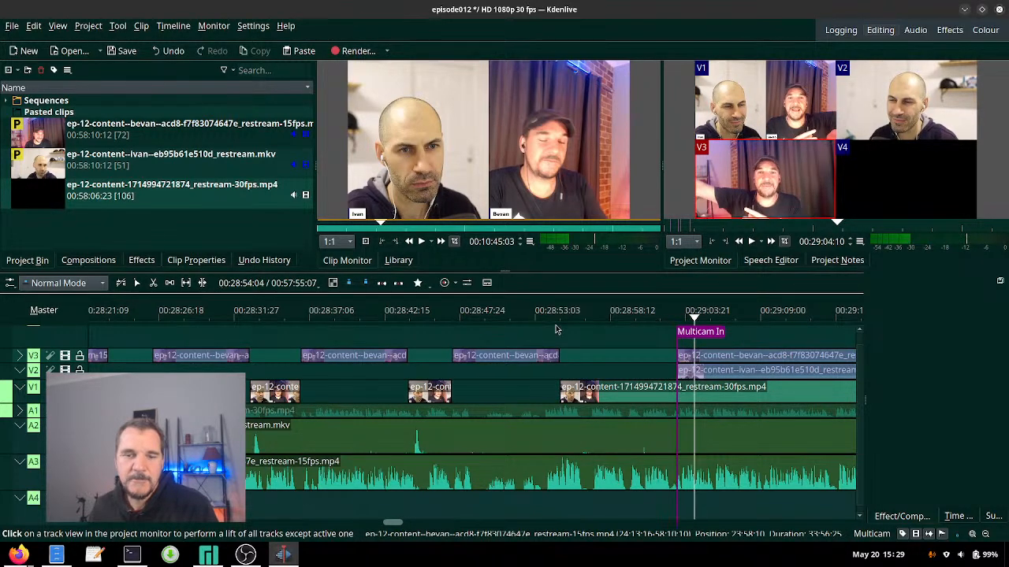
{"action": "key", "text": "space"}
{"action": "scroll", "coordinate": [741, 387], "scroll_direction": "down", "scroll_amount": 5}
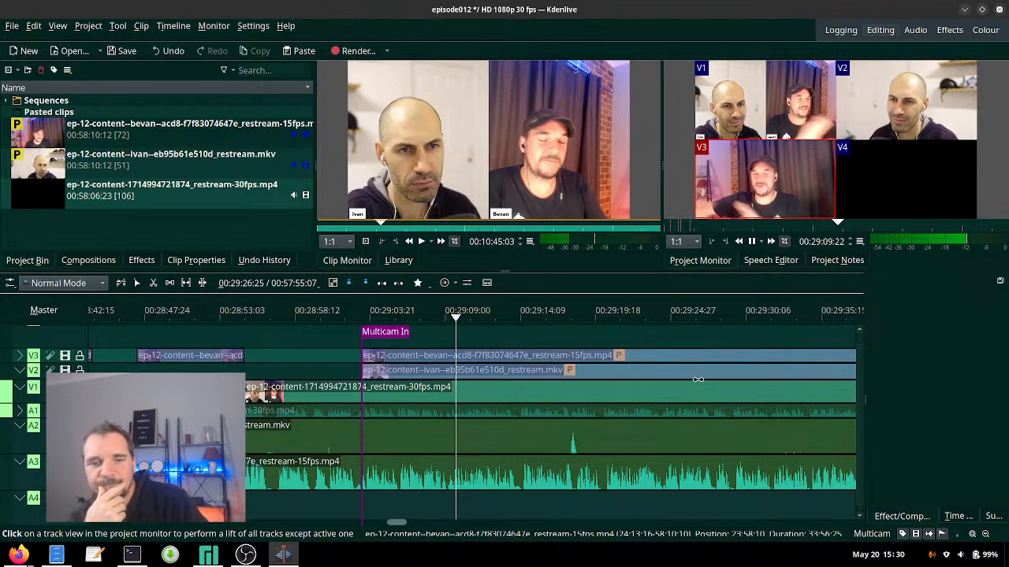
{"action": "left_click", "coordinate": [418, 315]}
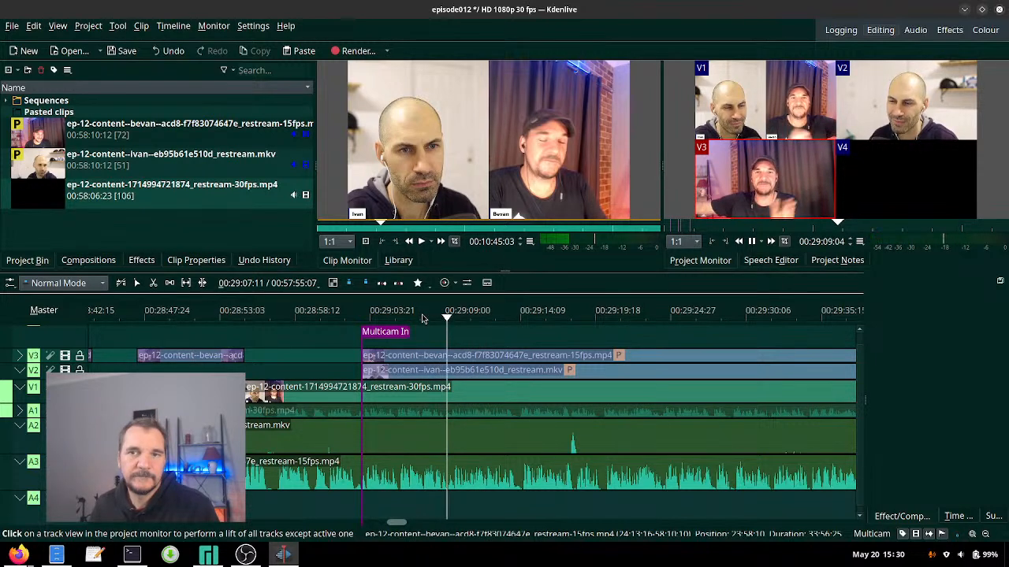
{"action": "key", "text": "1"}
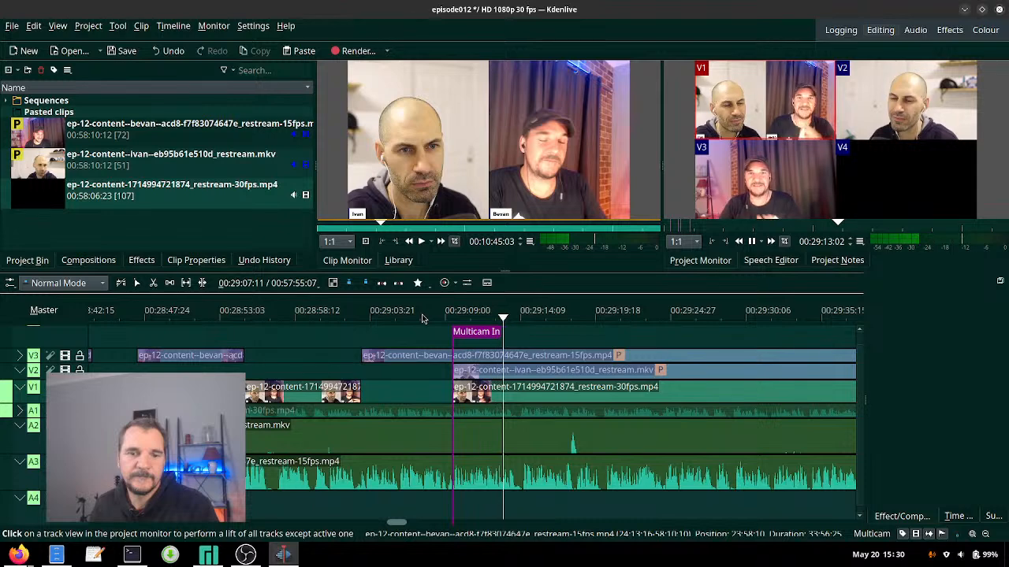
- Cut to V3 at about 00:29:14, V1 at about 00:29:18, V3 at about 00:29:20 and, after rewinding, V1 at about 00:29:42
{"action": "key", "text": "3"}
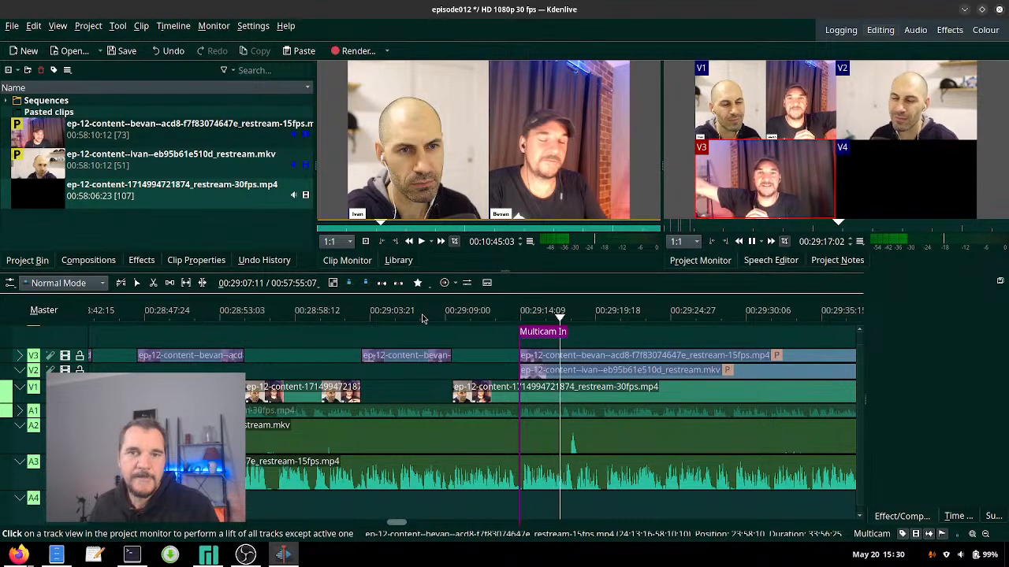
{"action": "key", "text": "1"}
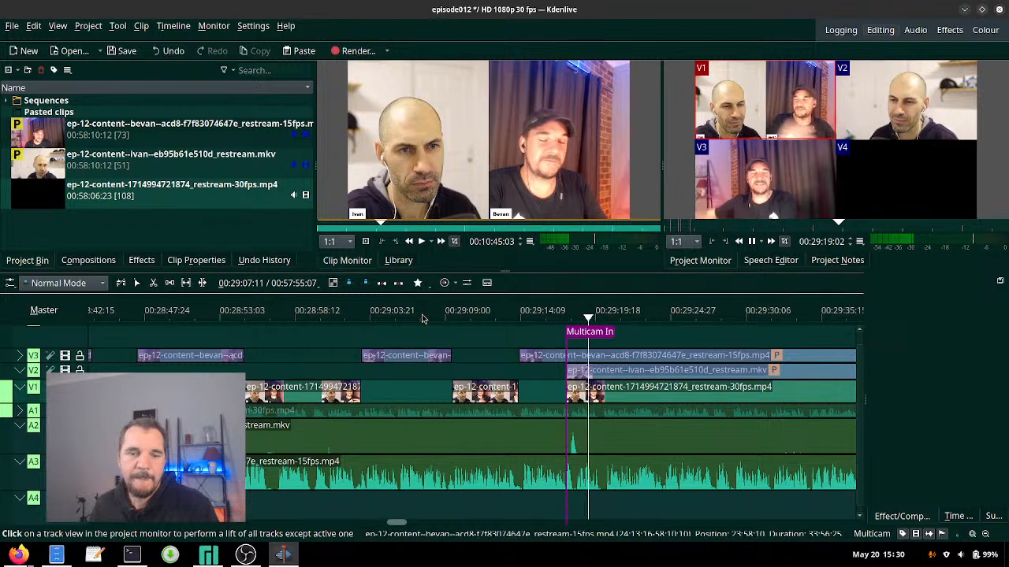
{"action": "key", "text": "3"}
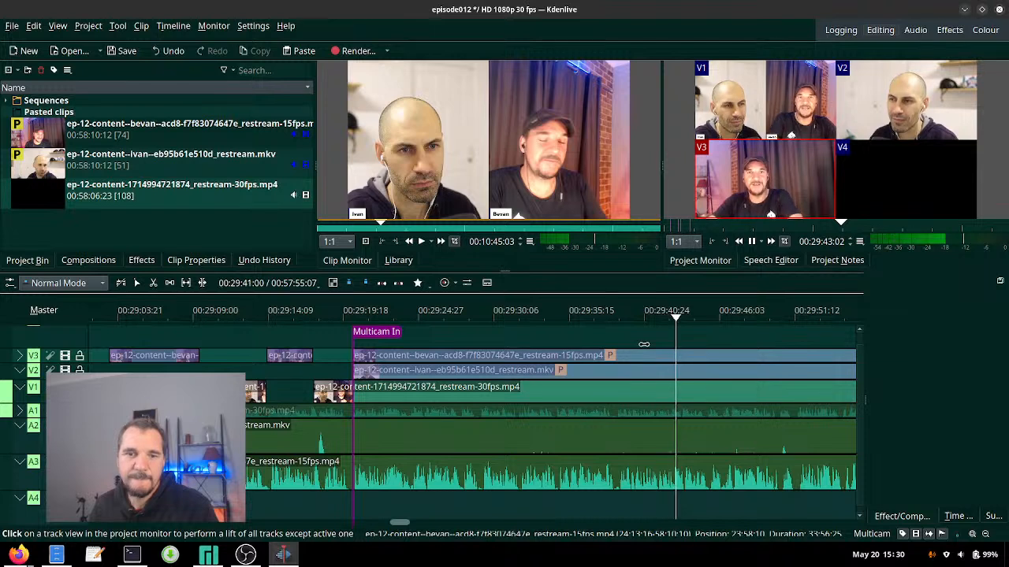
{"action": "left_click", "coordinate": [628, 319]}
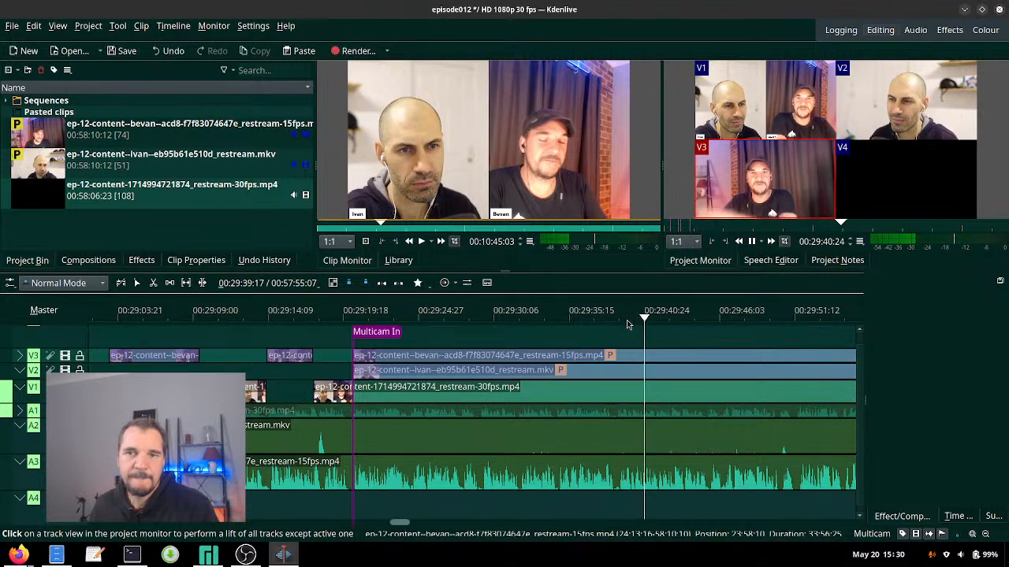
{"action": "key", "text": "1"}
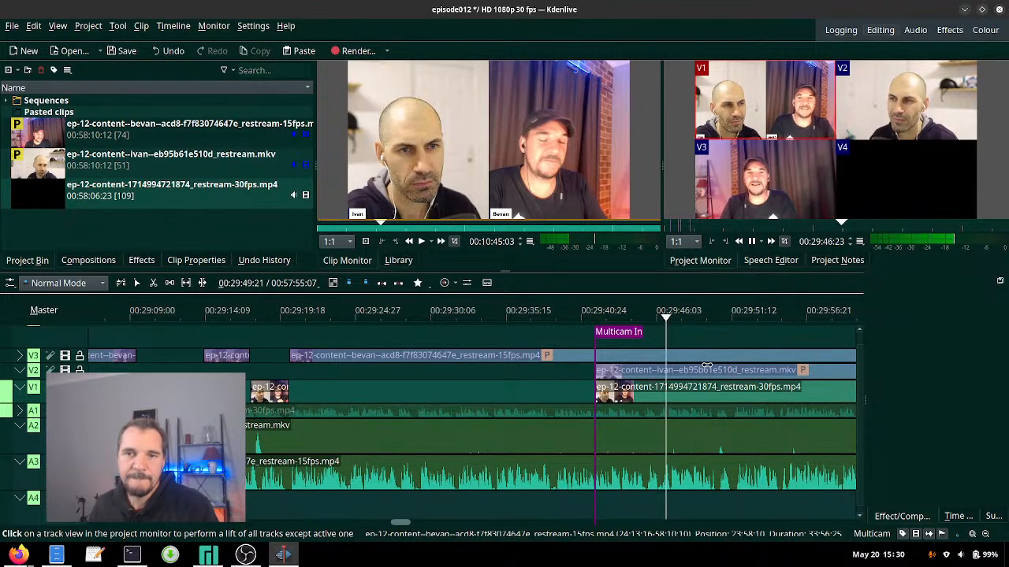
- Replay the passage around 00:29:47 and cut to V3 there, then rewind from about 00:29:58 and cut to V1 at about 00:29:56
{"action": "left_click", "coordinate": [668, 321]}
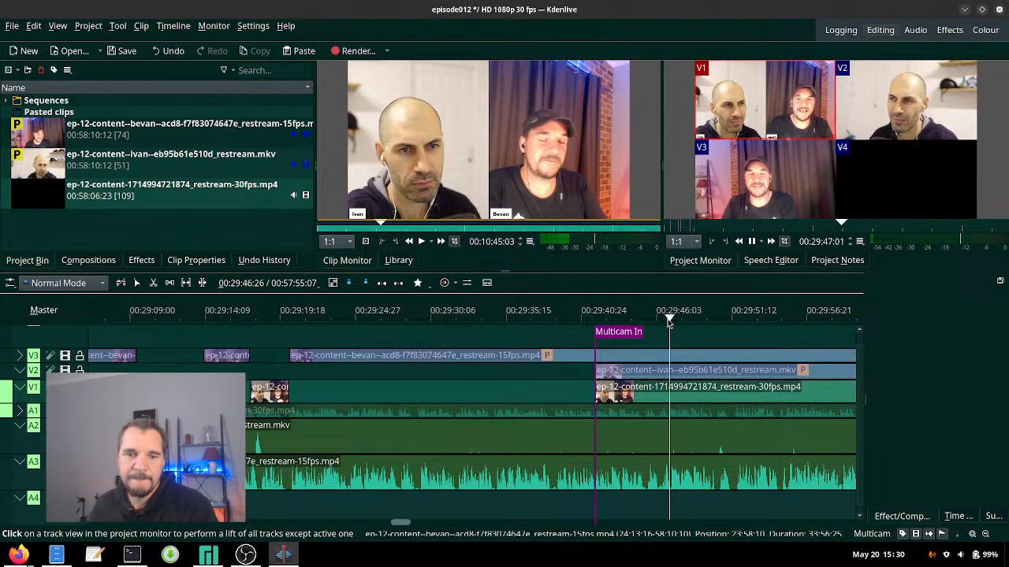
{"action": "left_click", "coordinate": [668, 322]}
{"action": "left_click", "coordinate": [670, 321]}
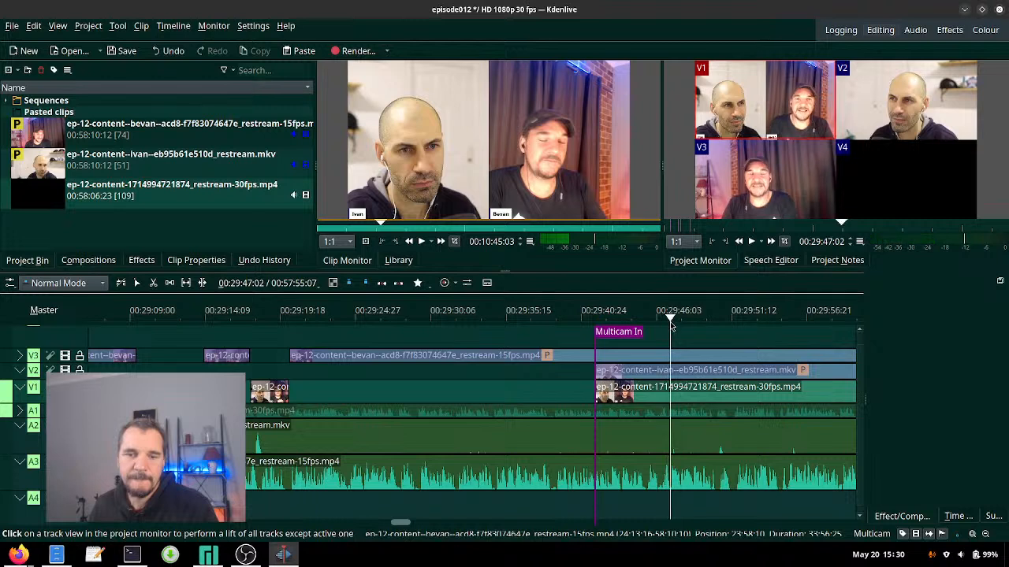
{"action": "key", "text": "1"}
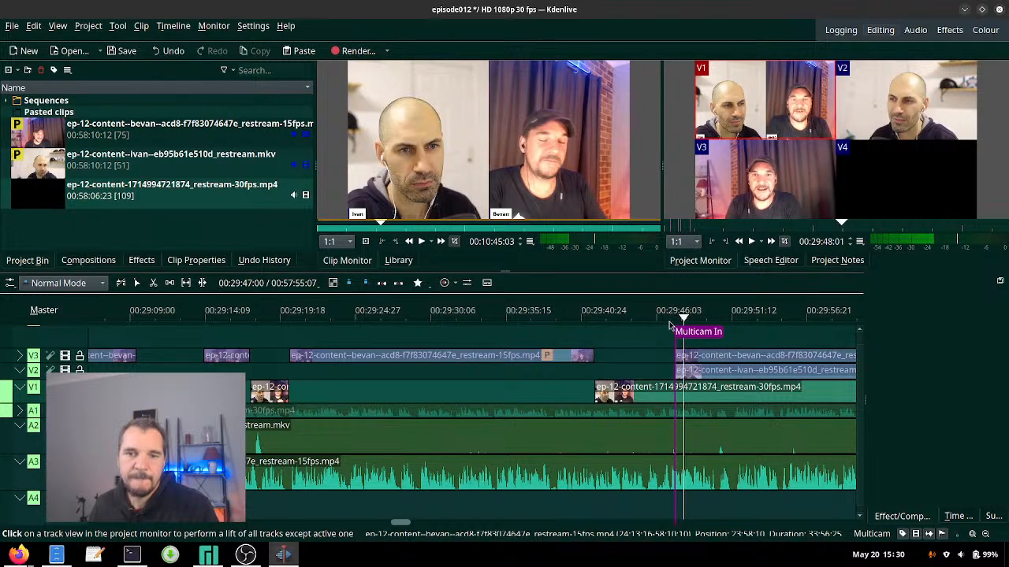
{"action": "left_click", "coordinate": [656, 319]}
{"action": "key", "text": "3"}
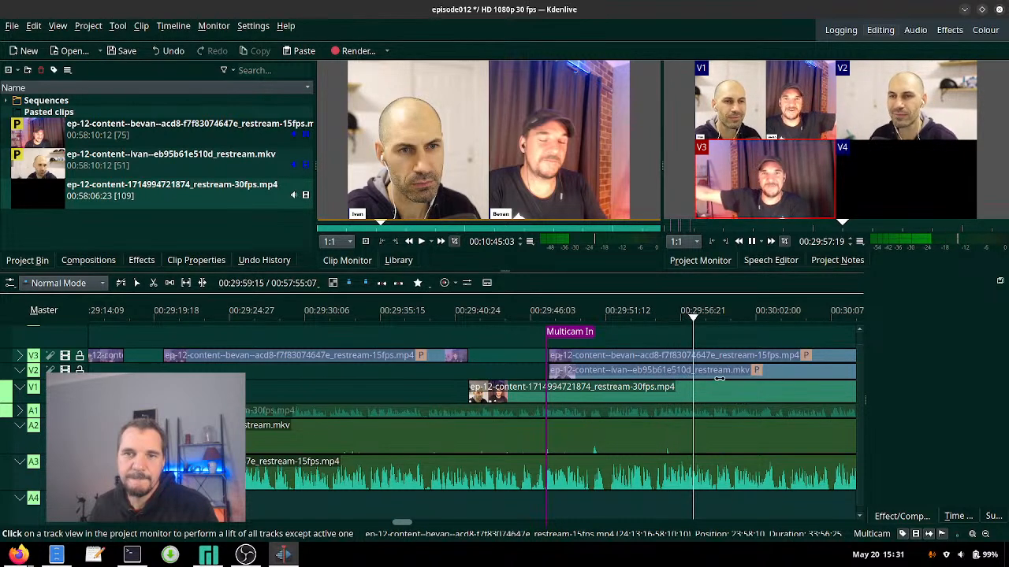
{"action": "left_click", "coordinate": [649, 323]}
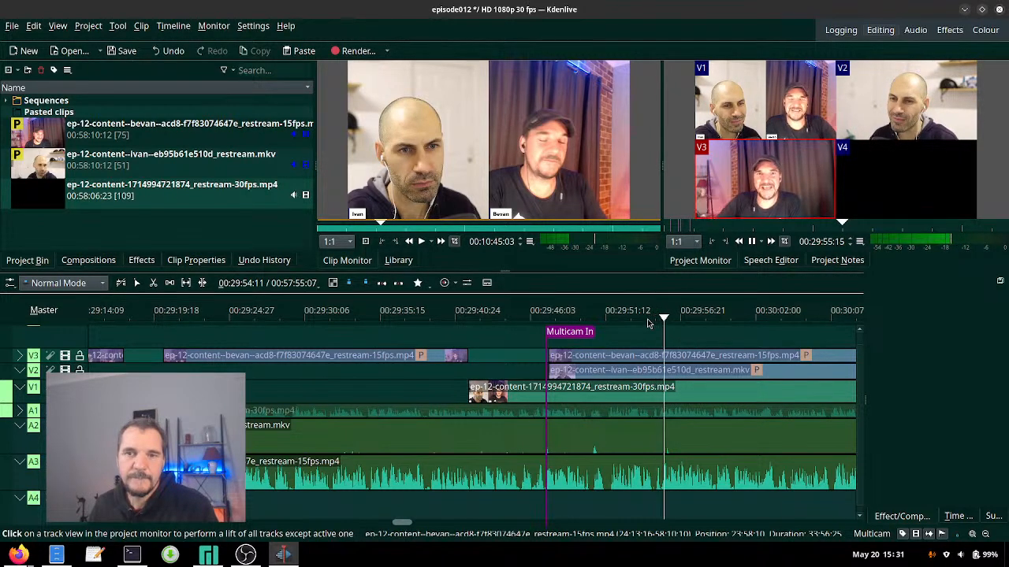
{"action": "key", "text": "1"}
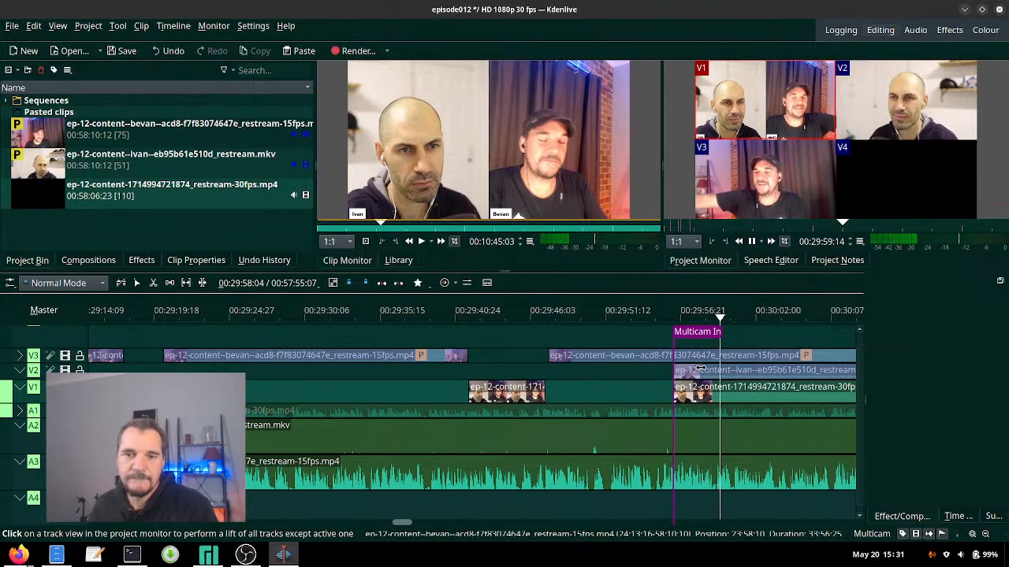
- Cut to V3 at about 00:30:00, V1 at about 00:30:09 and, after rewinding to about 00:30:15, V3 at 00:30:16 and V1 at 00:30:18
{"action": "key", "text": "3"}
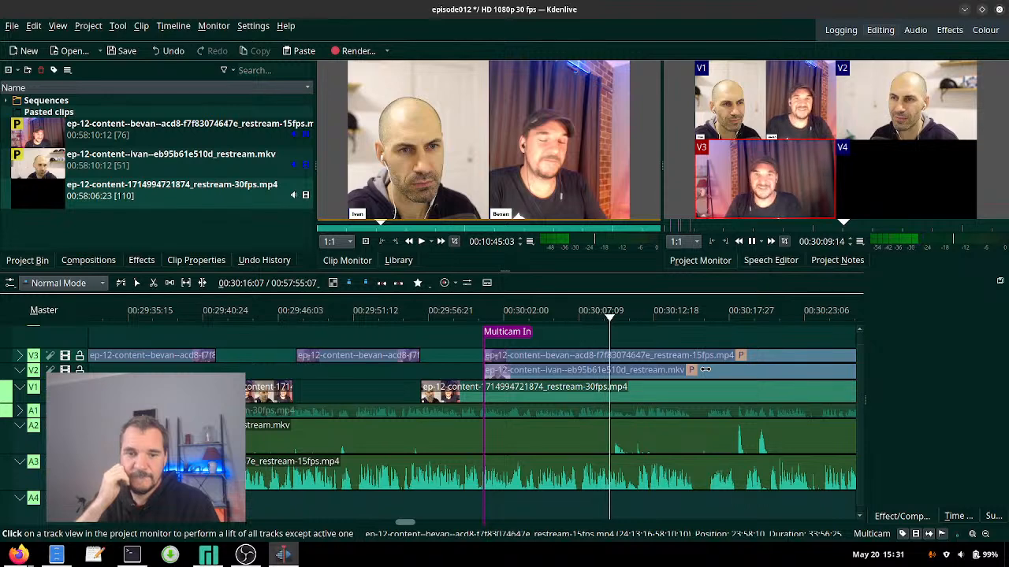
{"action": "key", "text": "1"}
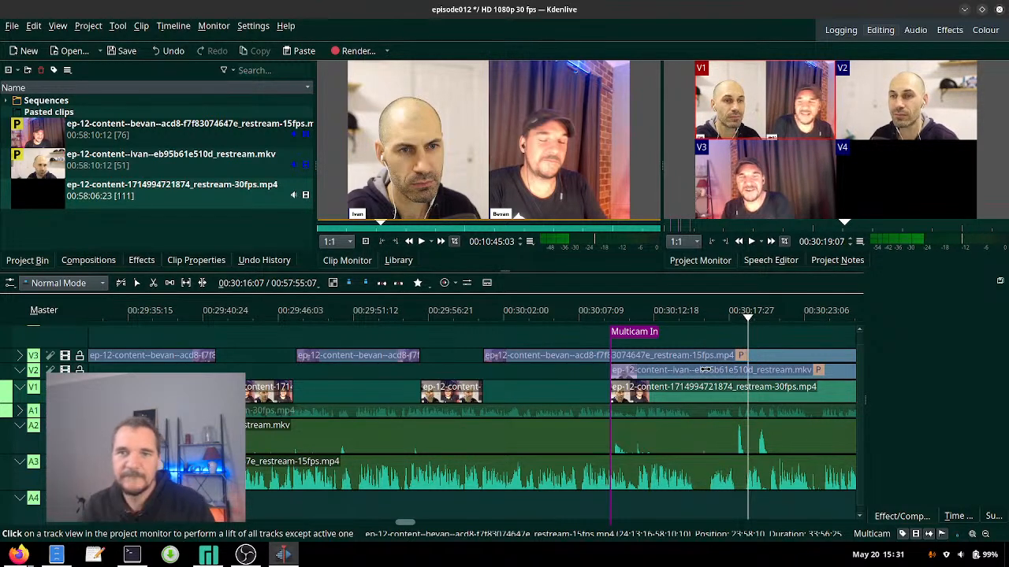
{"action": "left_click", "coordinate": [684, 315]}
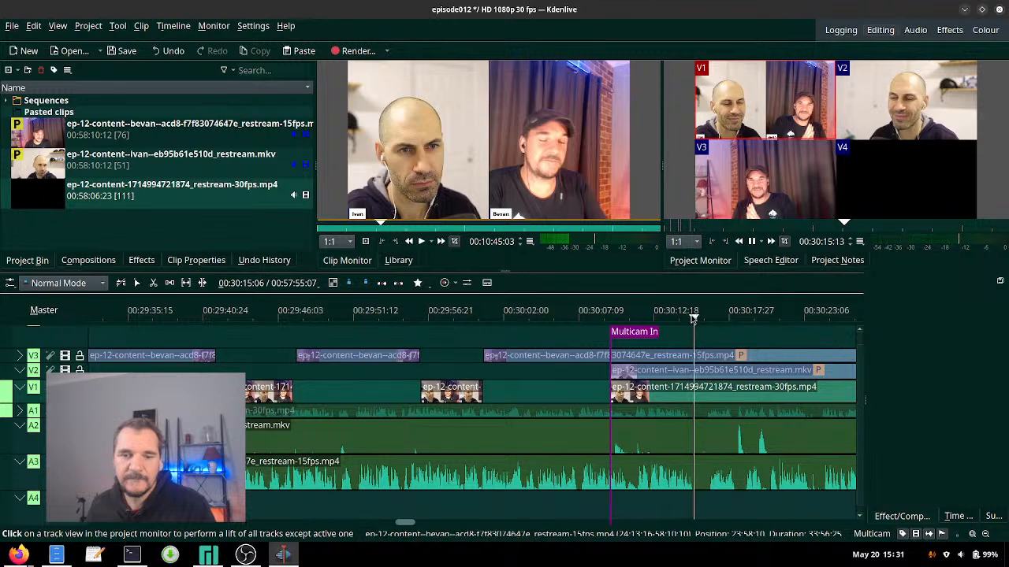
{"action": "key", "text": "3"}
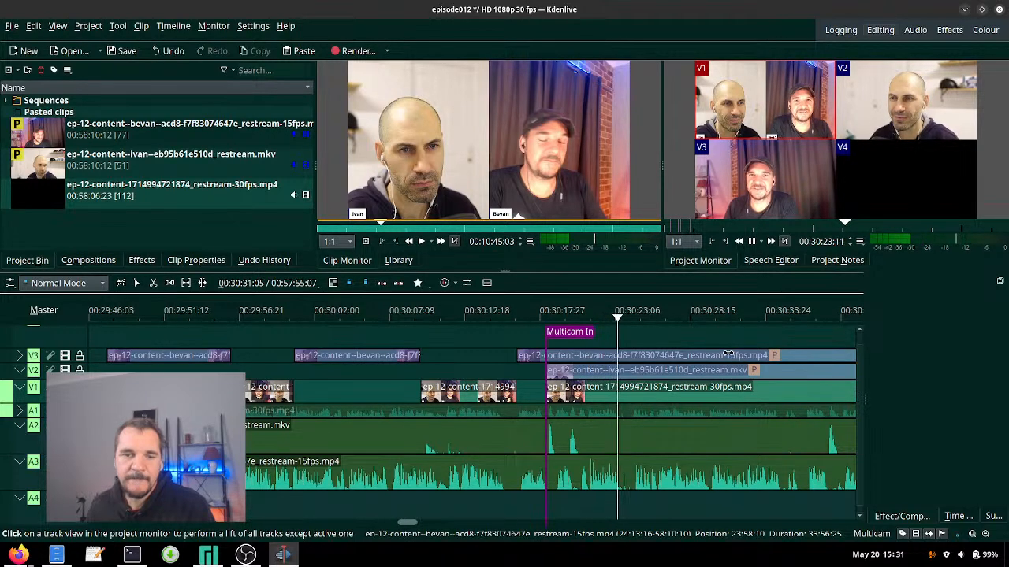
- Cut to V3 at about 00:30:24, V1 at about 00:30:36, V3 at about 00:30:45 and V1 at about 00:30:49
{"action": "key", "text": "3"}
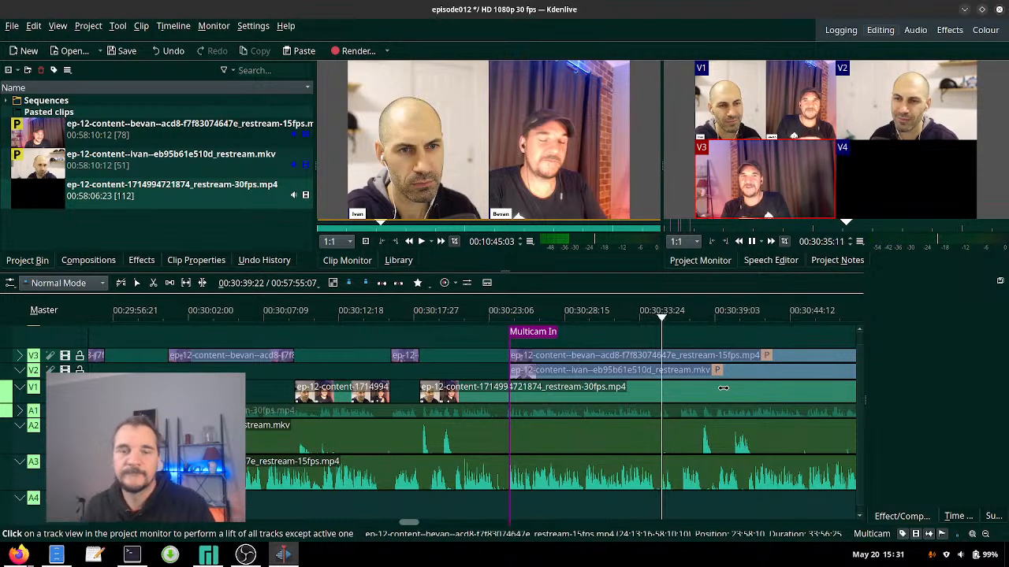
{"action": "key", "text": "1"}
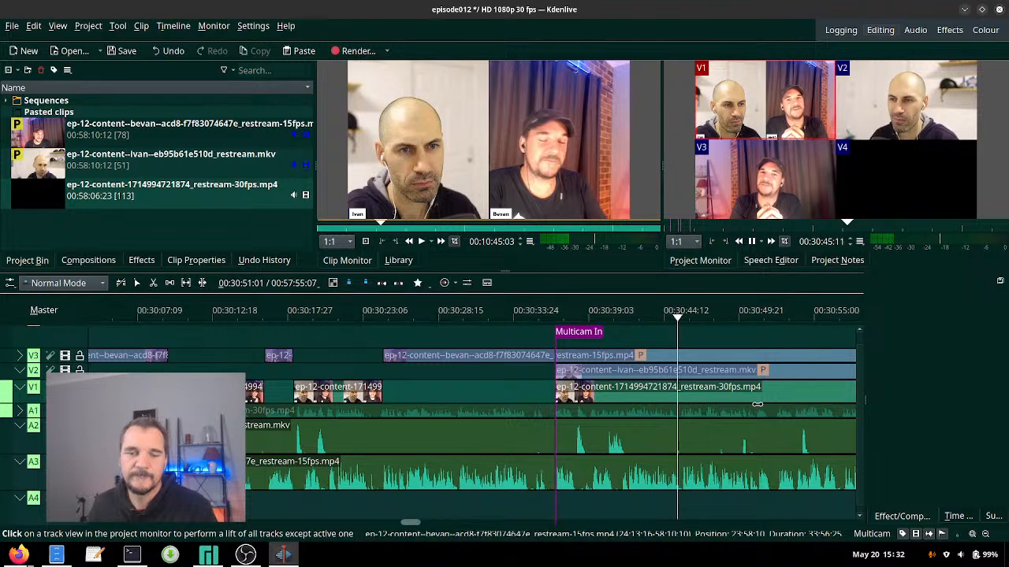
{"action": "key", "text": "3"}
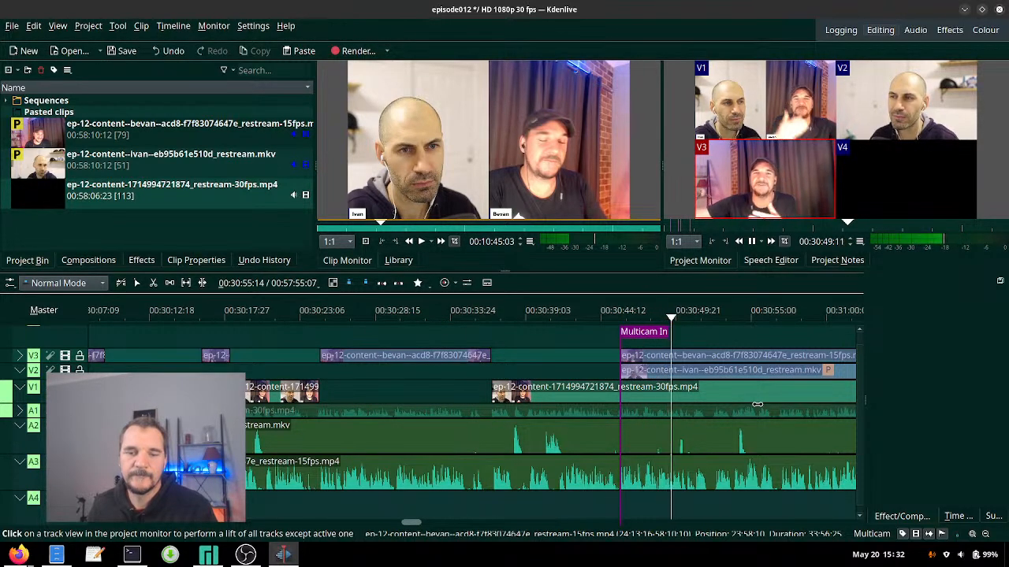
{"action": "key", "text": "1"}
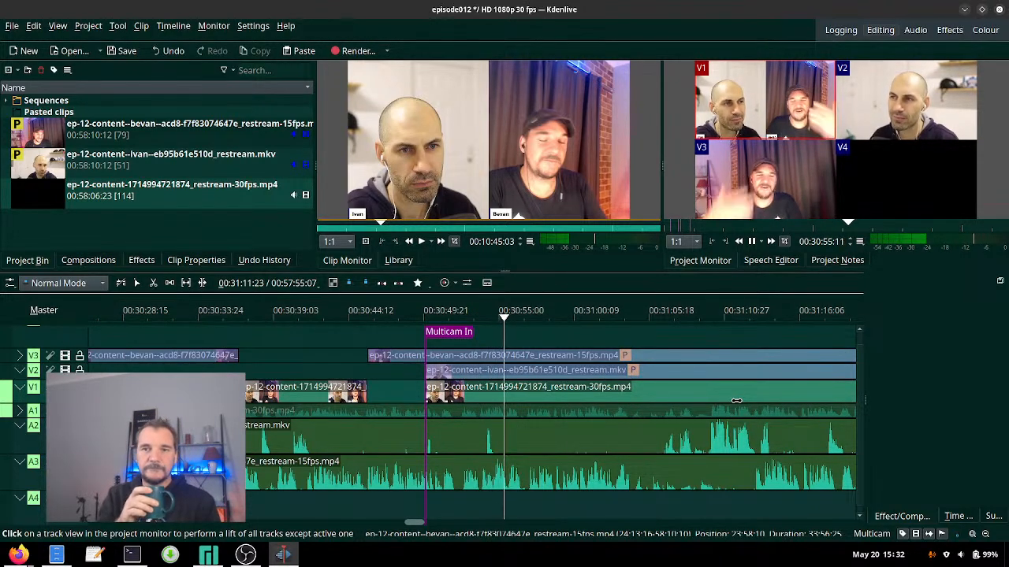
- Cut to V3 at about 00:30:56, V1 at about 00:31:06, V2 at about 00:31:10 and V1 at about 00:31:12
{"action": "key", "text": "3"}
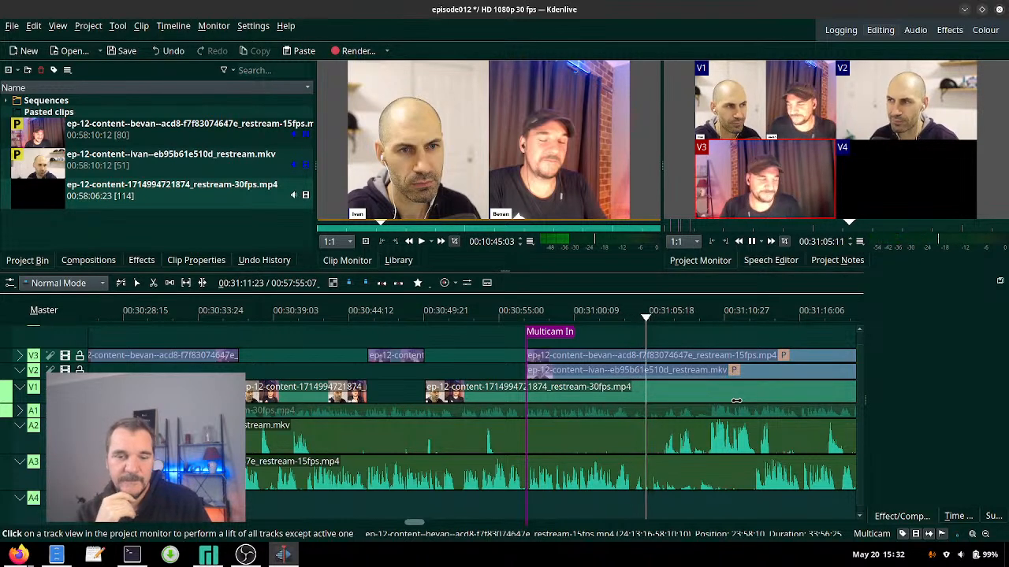
{"action": "key", "text": "1"}
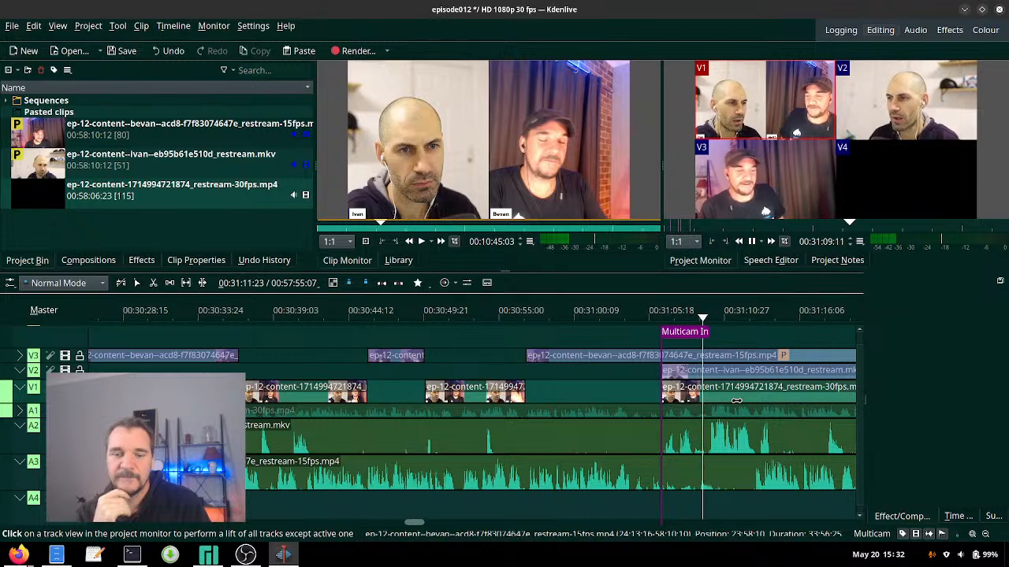
{"action": "key", "text": "2"}
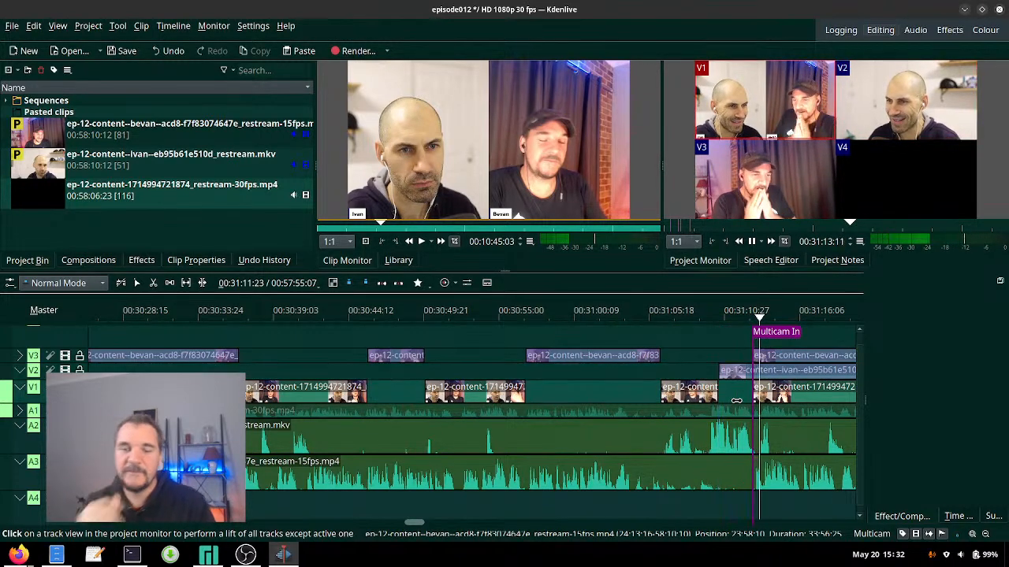
{"action": "key", "text": "1"}
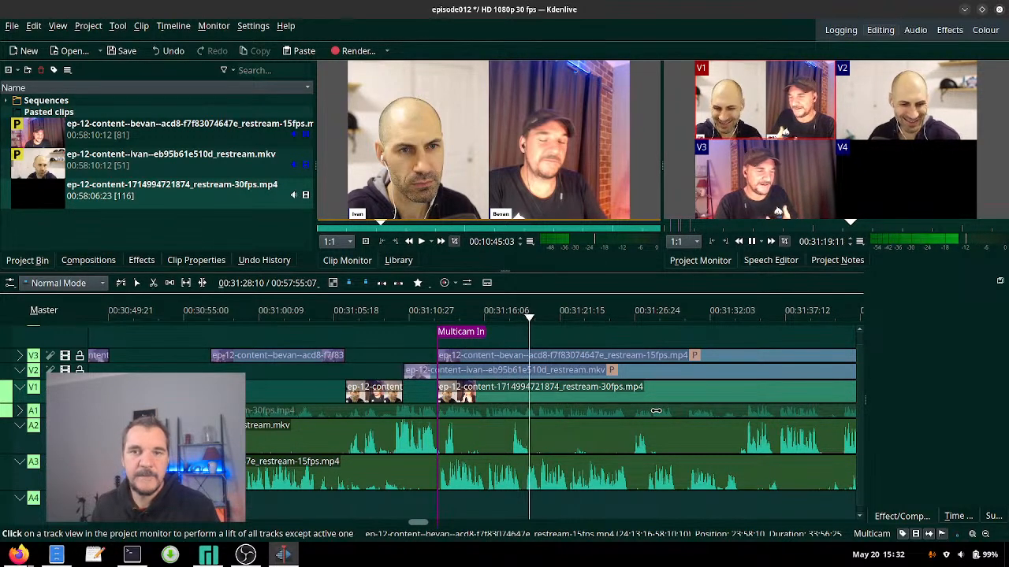
- Cut to V3 at about 00:31:20, V1 at about 00:31:26, V3 at about 00:31:30 and V1 at about 00:31:34
{"action": "key", "text": "3"}
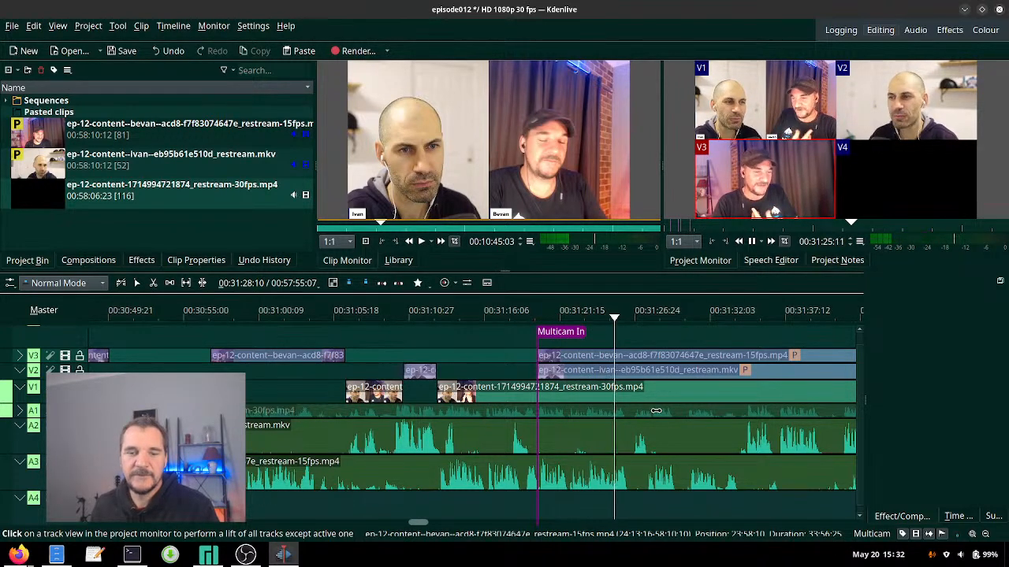
{"action": "key", "text": "1"}
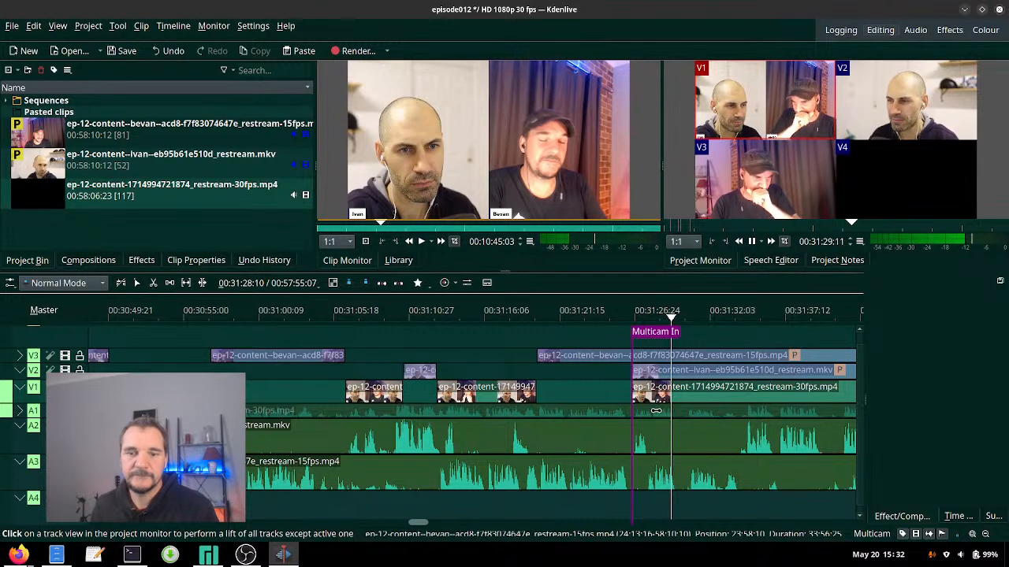
{"action": "key", "text": "3"}
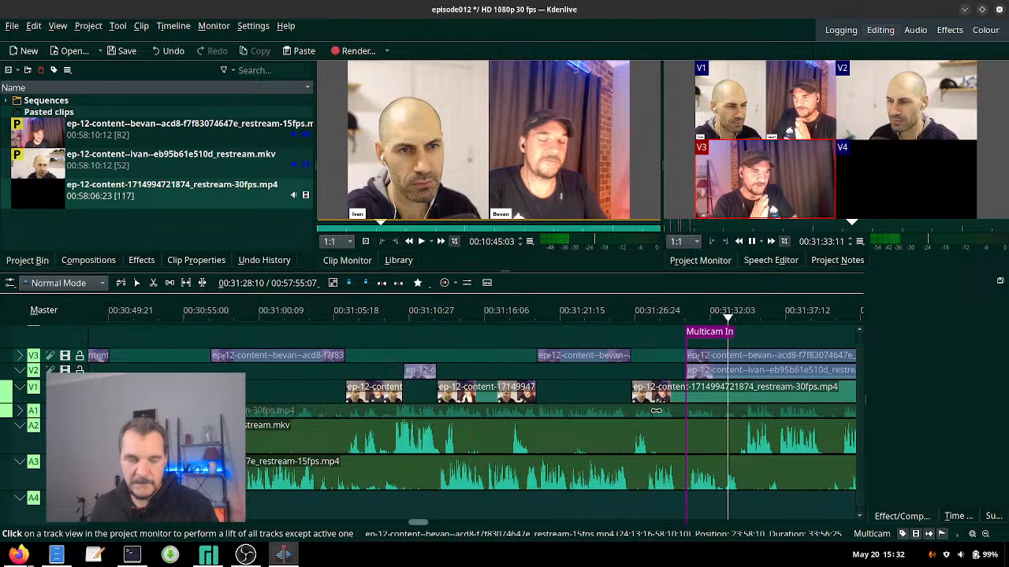
{"action": "key", "text": "1"}
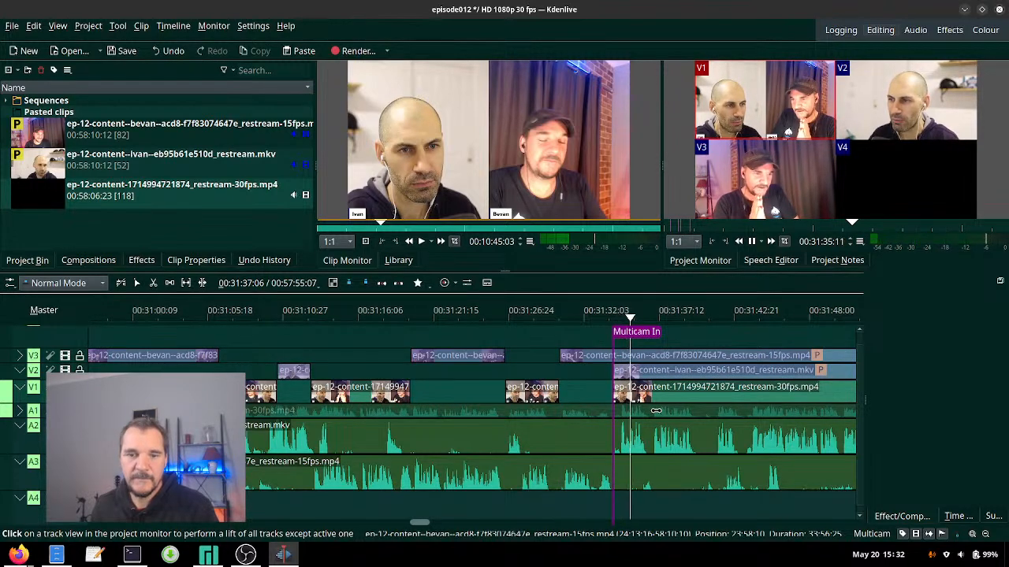
- Cut to V2 at about 00:31:37, V1 at about 00:31:41, V2 at about 00:31:47 and V1 at about 00:31:54
{"action": "key", "text": "2"}
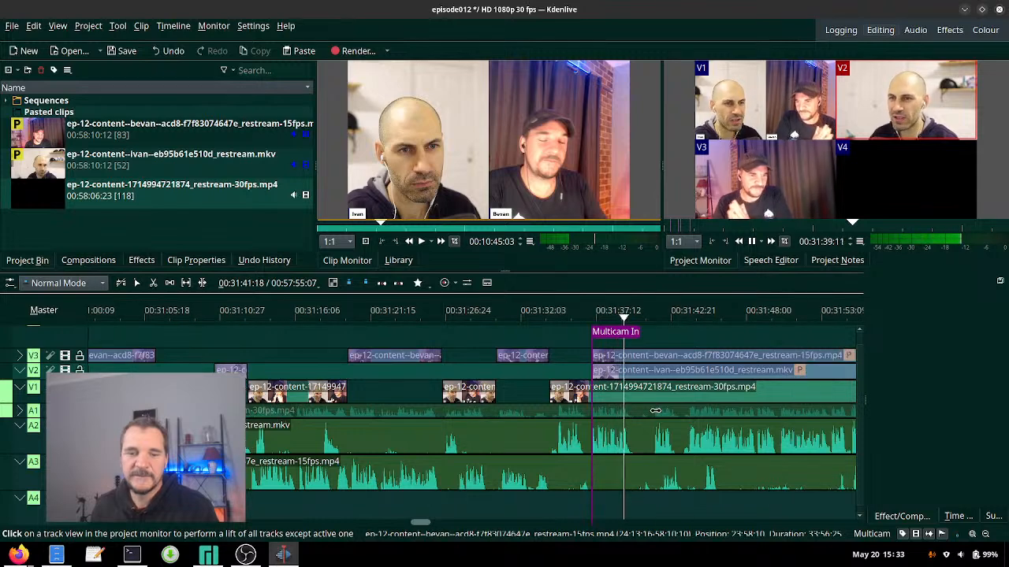
{"action": "key", "text": "1"}
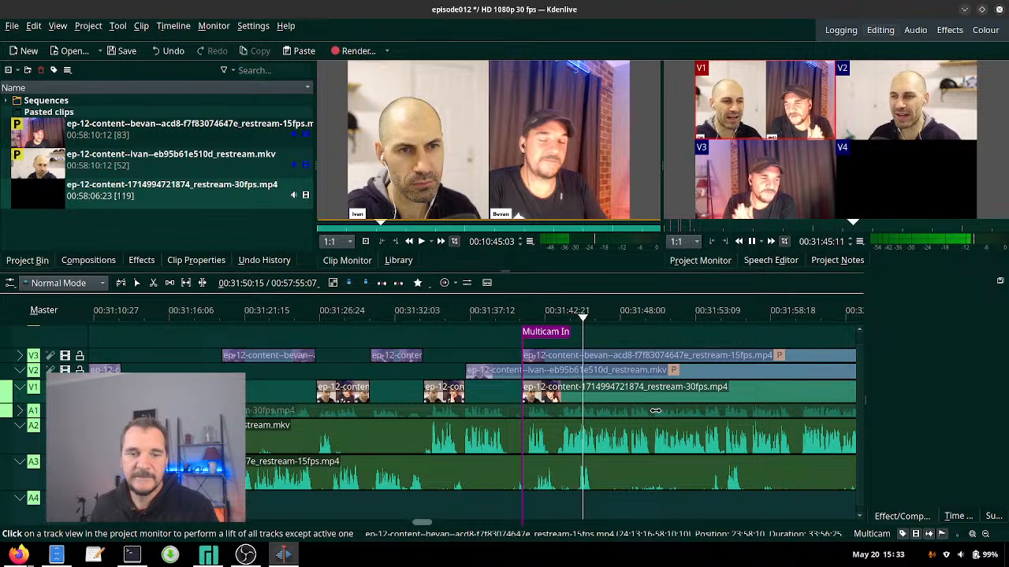
{"action": "key", "text": "2"}
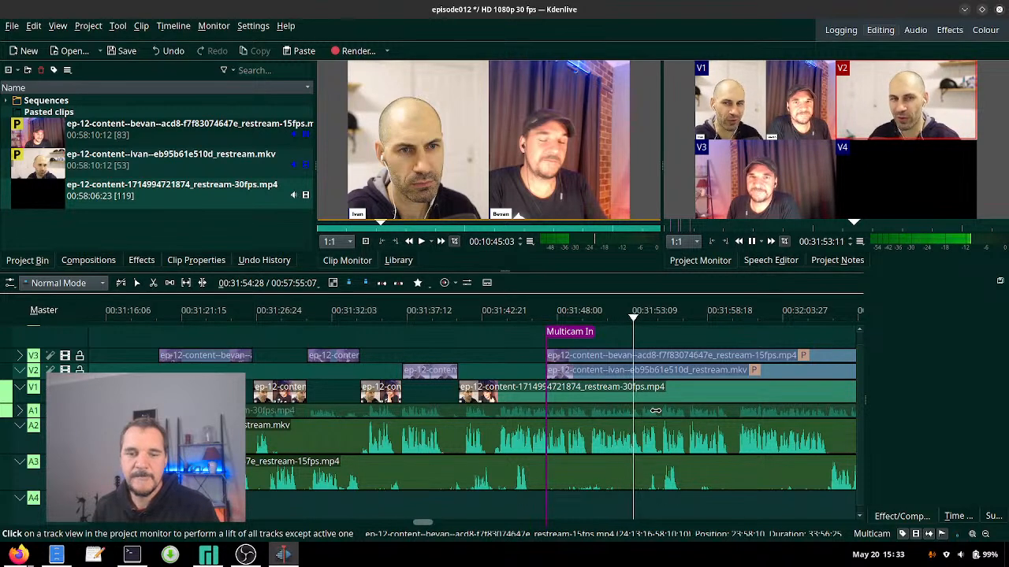
{"action": "key", "text": "1"}
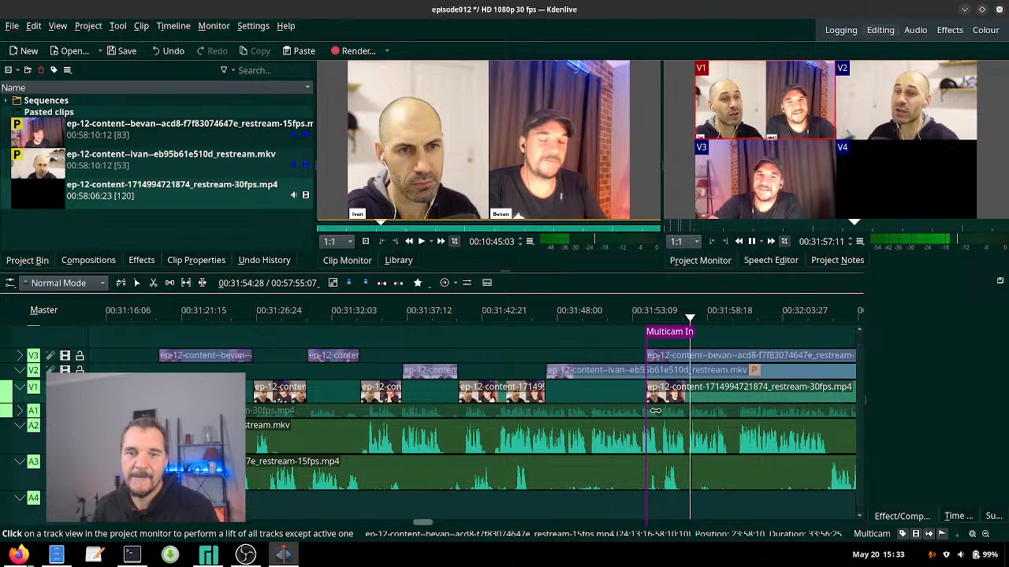
{"action": "key", "text": "3"}
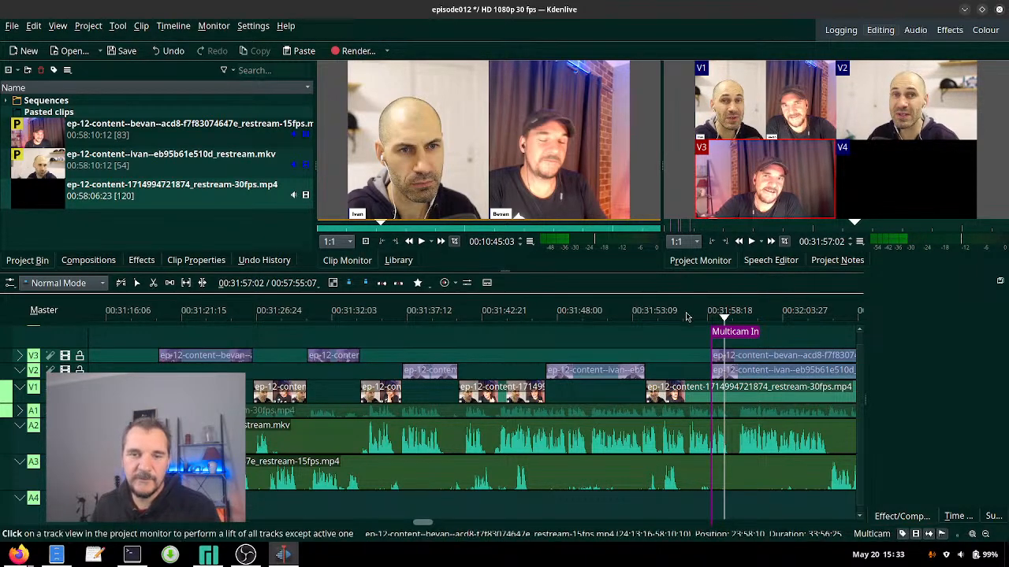
{"action": "left_click", "coordinate": [690, 317]}
{"action": "key", "text": "2"}
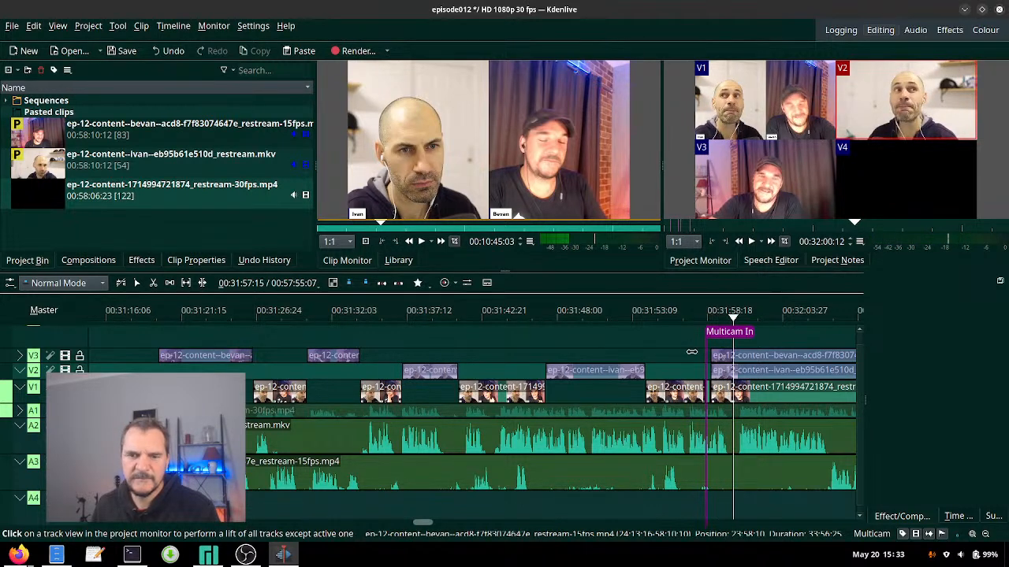
{"action": "key", "text": "ctrl+z"}
{"action": "left_click", "coordinate": [617, 318]}
{"action": "key", "text": "space"}
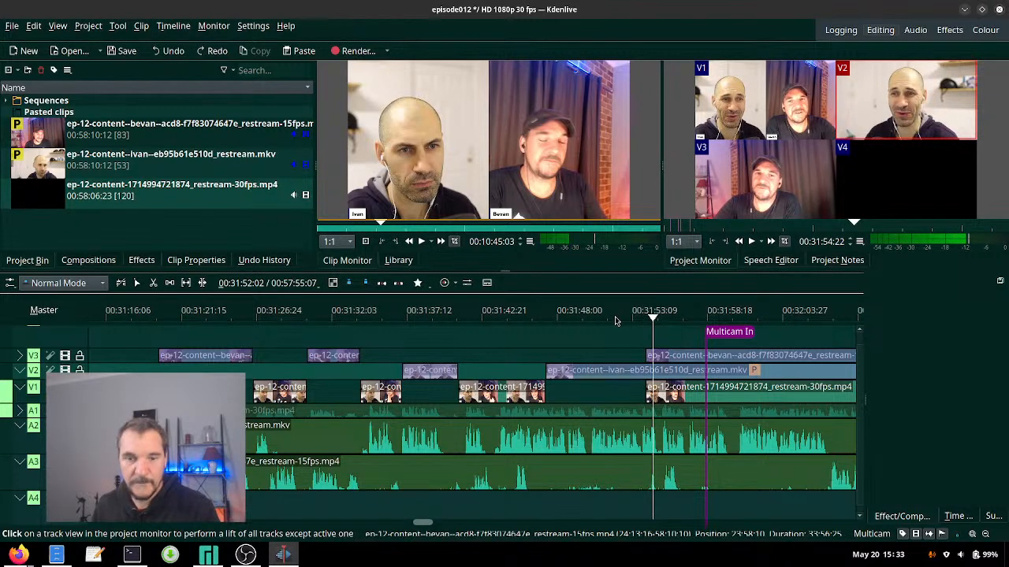
{"action": "key", "text": "1"}
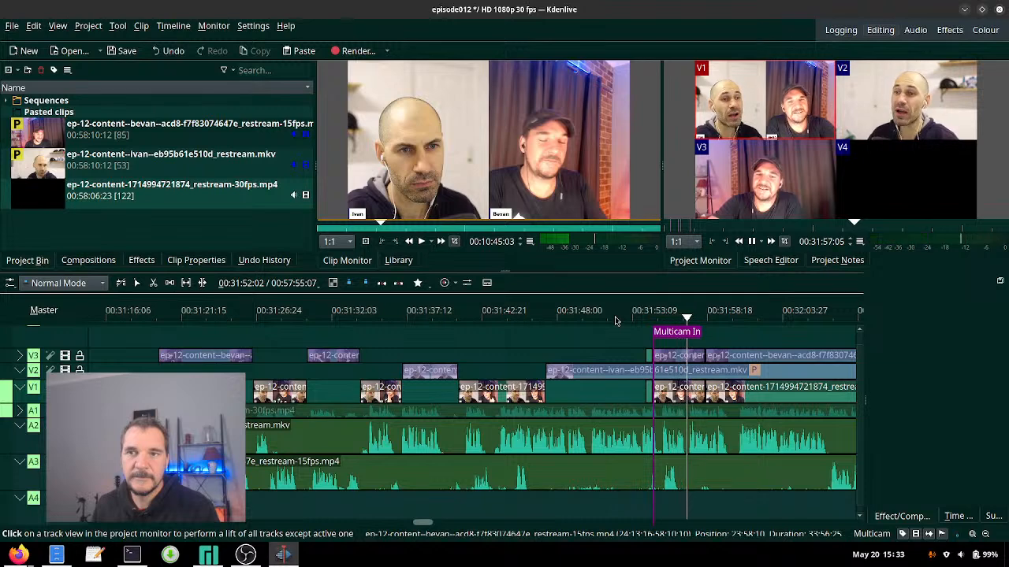
{"action": "key", "text": "ctrl+z"}
- Cut to V1 again from about 00:31:54, resume playback and cut to V2 at about 00:32:00
{"action": "left_click_drag", "start_coordinate": [625, 321], "coordinate": [646, 323]}
{"action": "key", "text": "1"}
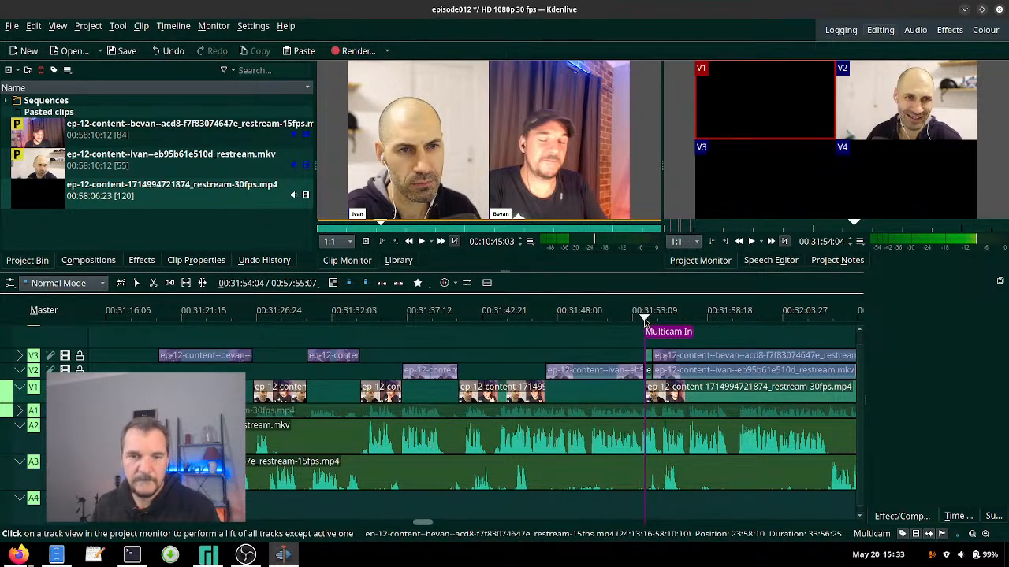
{"action": "key", "text": "space"}
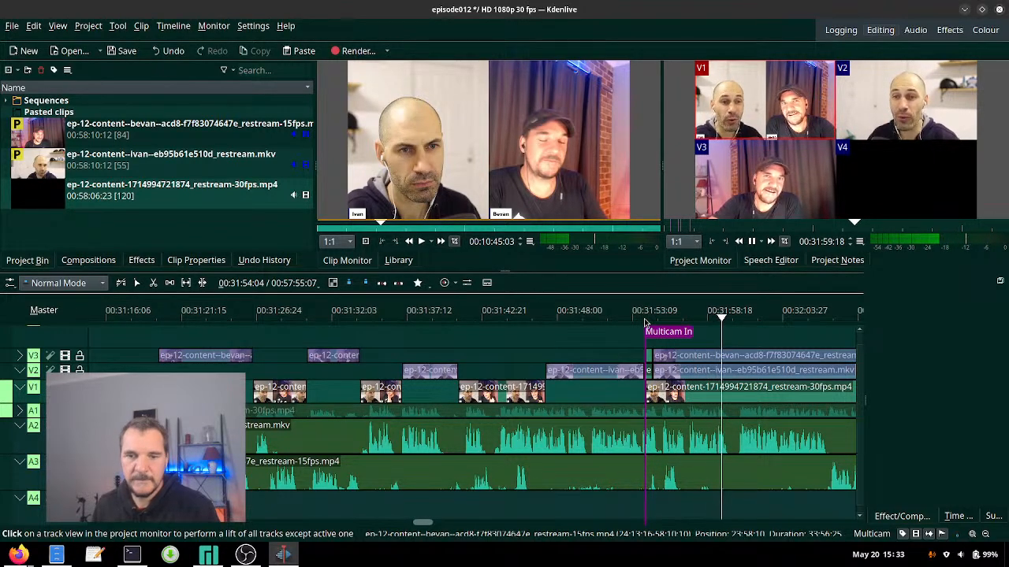
{"action": "key", "text": "2"}
- Cut to V3 at about 00:32:07, V1 at about 00:32:09 and V3 at about 00:32:13
{"action": "scroll", "coordinate": [652, 338], "scroll_direction": "down", "scroll_amount": 4}
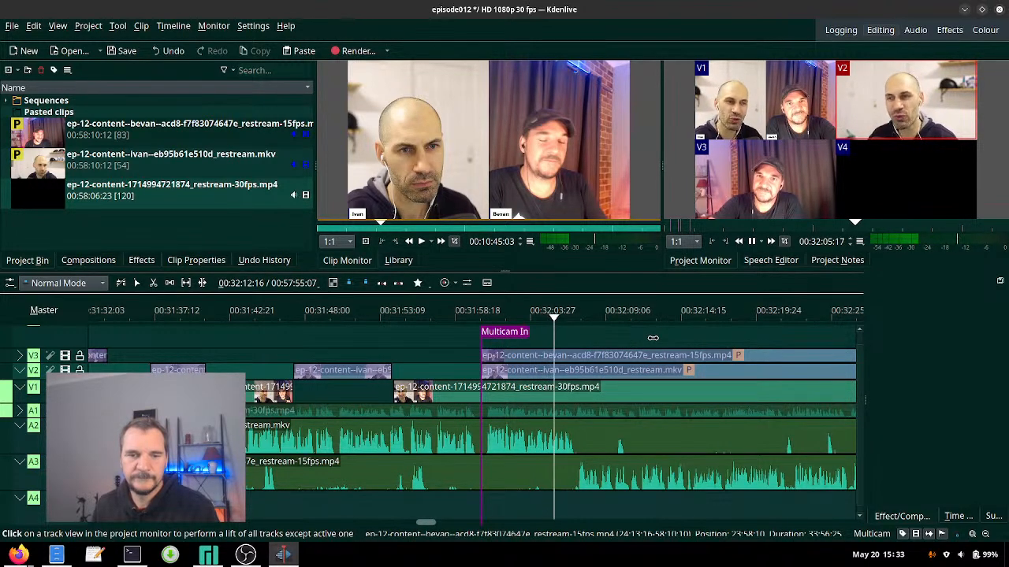
{"action": "key", "text": "3"}
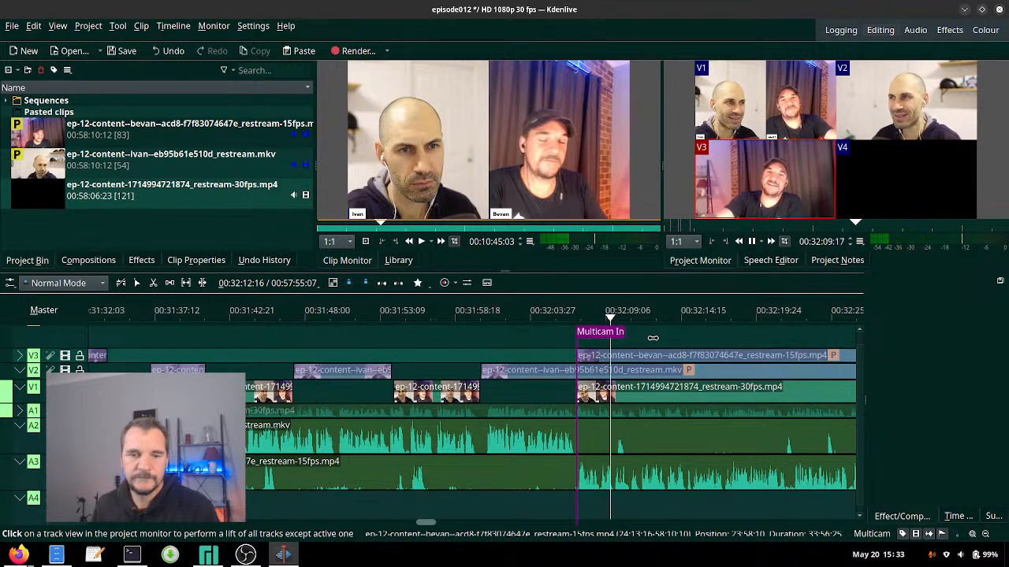
{"action": "key", "text": "1"}
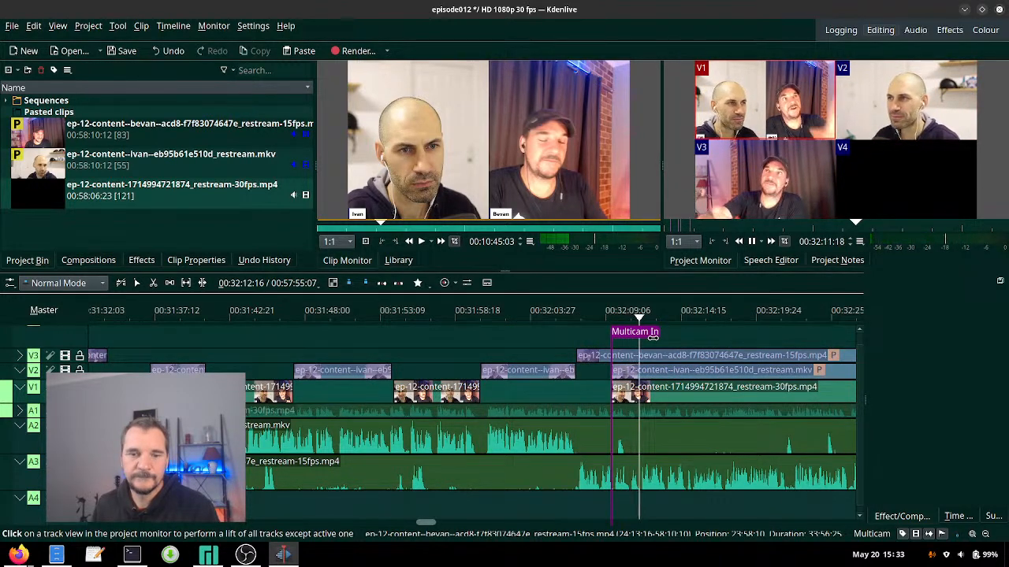
{"action": "key", "text": "3"}
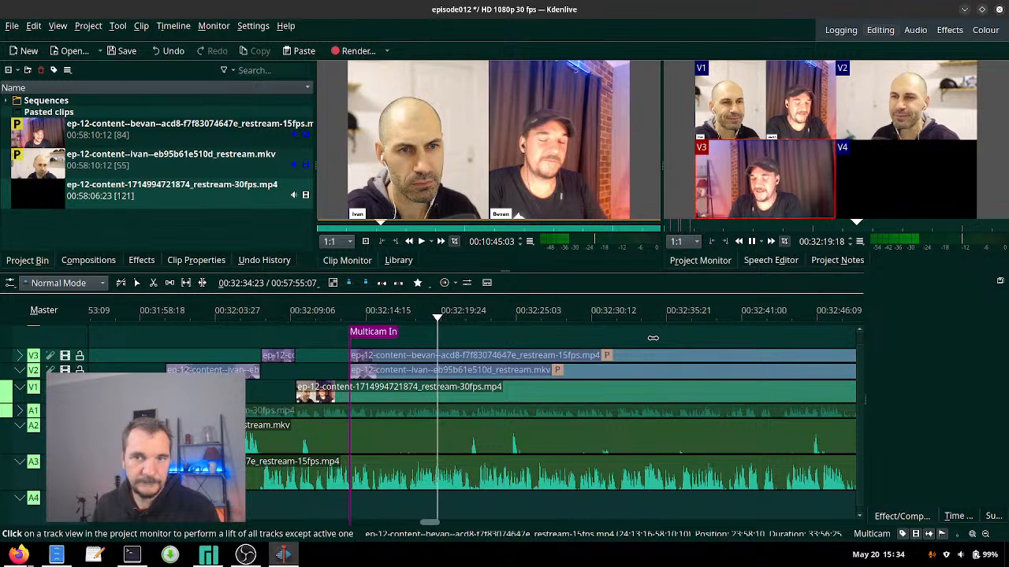
- Rewind to about 00:32:18, then cut to V1 at about 00:32:19 and V3 at about 00:32:26
{"action": "left_click", "coordinate": [431, 320]}
{"action": "key", "text": "1"}
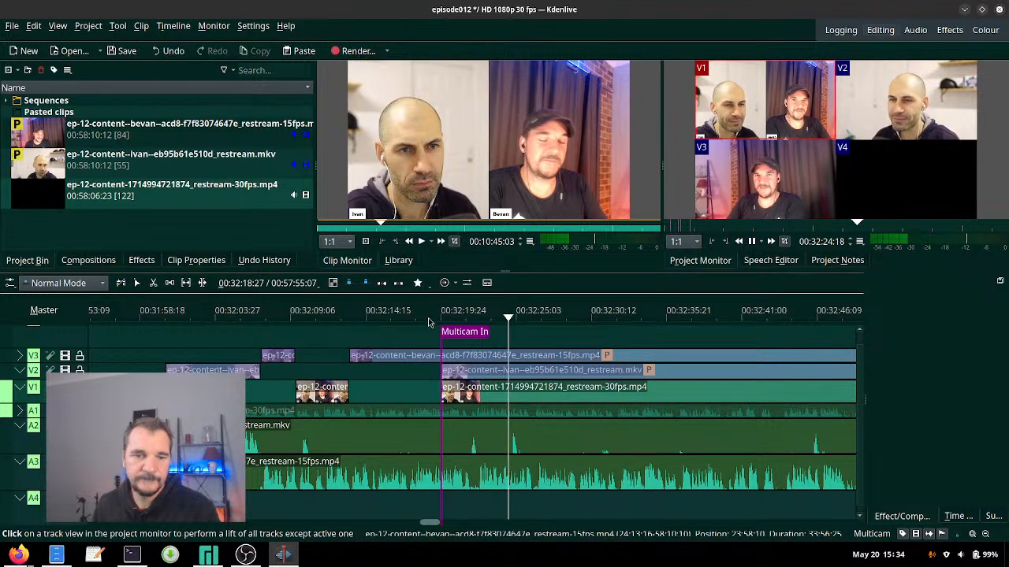
{"action": "key", "text": "3"}
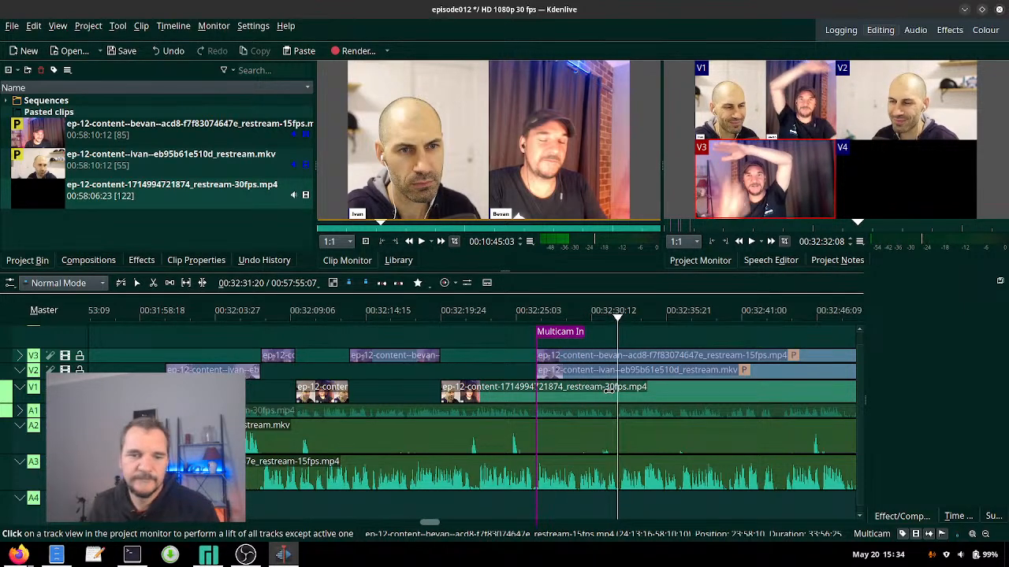
- Rewind to about 00:32:30, then cut to V1 at about 00:32:31, V3 at about 00:32:32 and V1 at about 00:32:45
{"action": "left_click", "coordinate": [592, 315]}
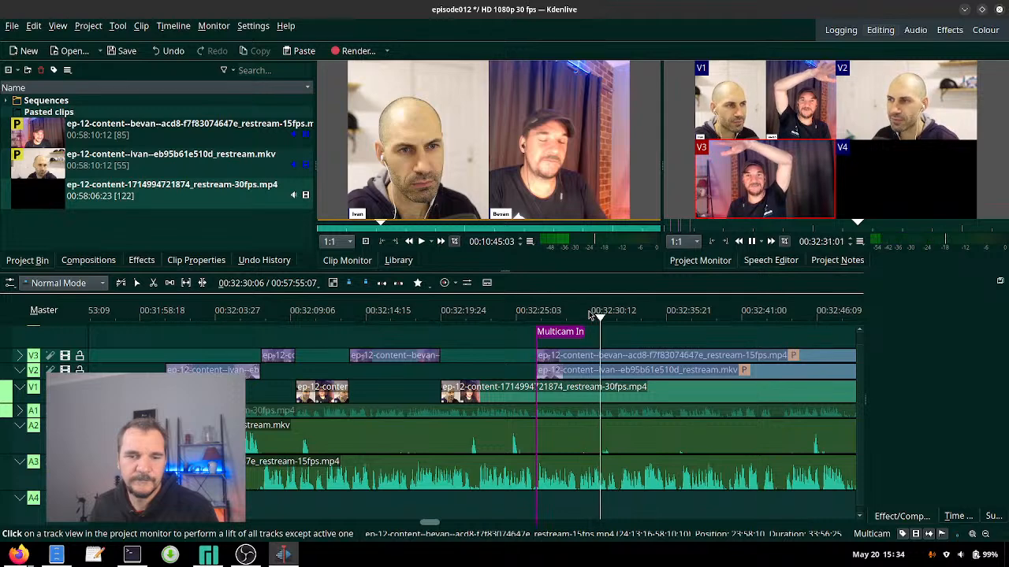
{"action": "key", "text": "1"}
{"action": "key", "text": "3"}
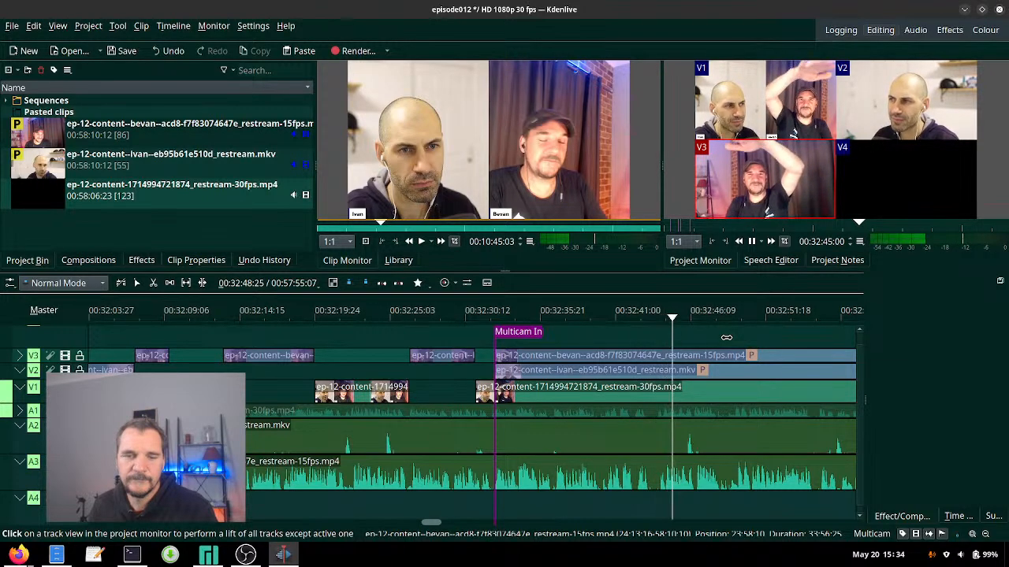
{"action": "key", "text": "1"}
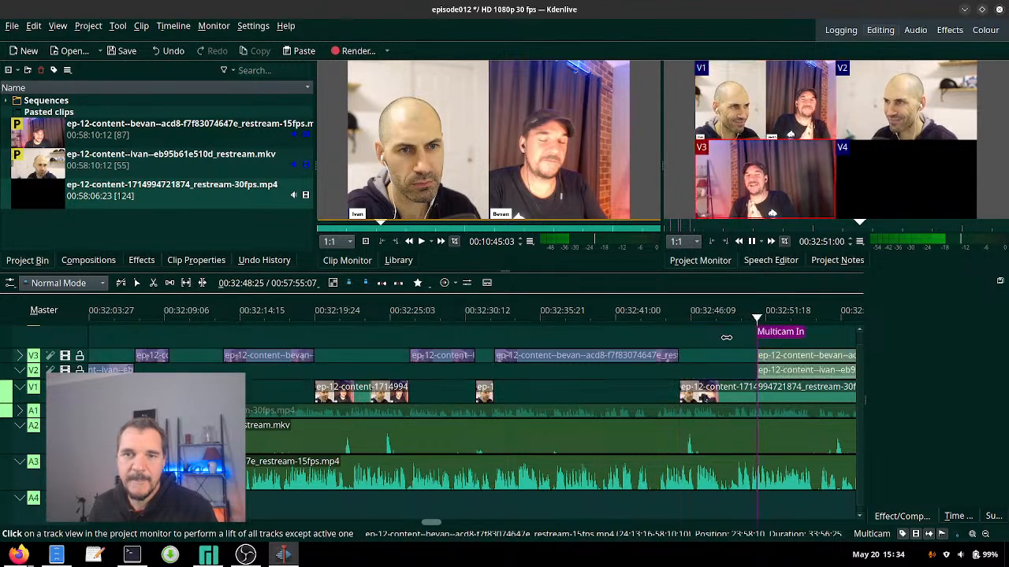
- Cut to V3 at about 00:32:51, V1 at about 00:32:55, V3 at about 00:33:00 and V1 at about 00:33:02
{"action": "key", "text": "3"}
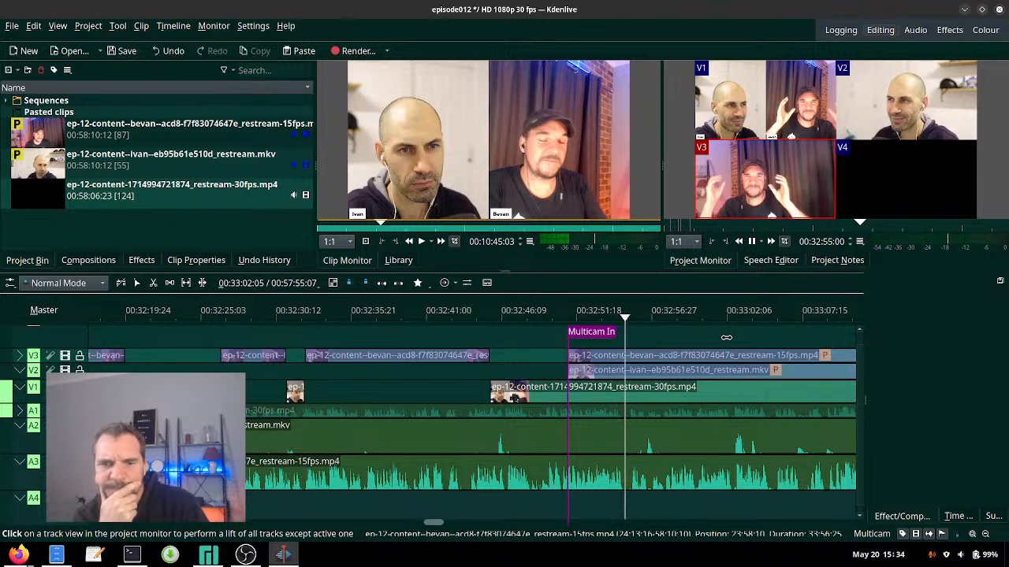
{"action": "key", "text": "1"}
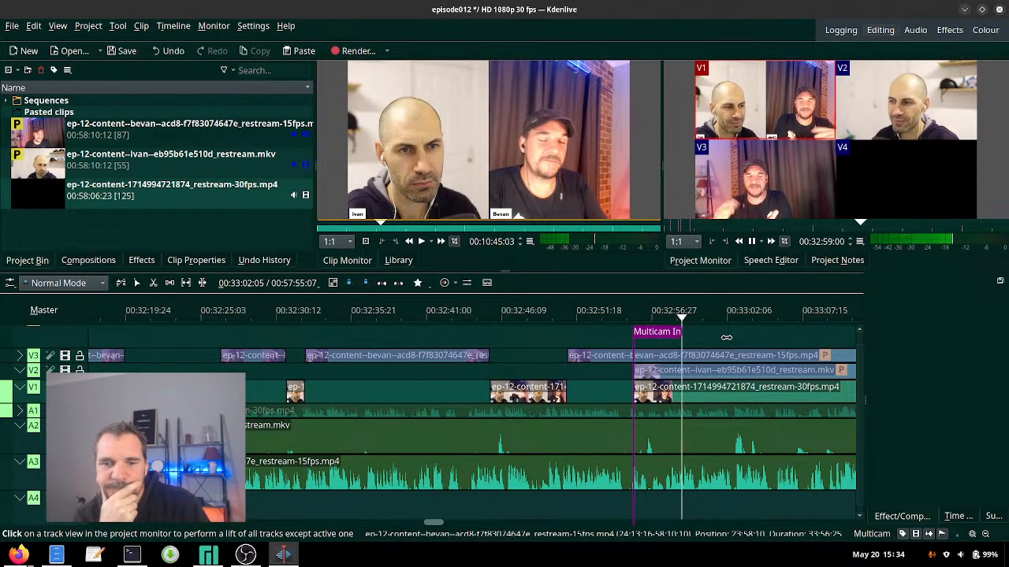
{"action": "key", "text": "3"}
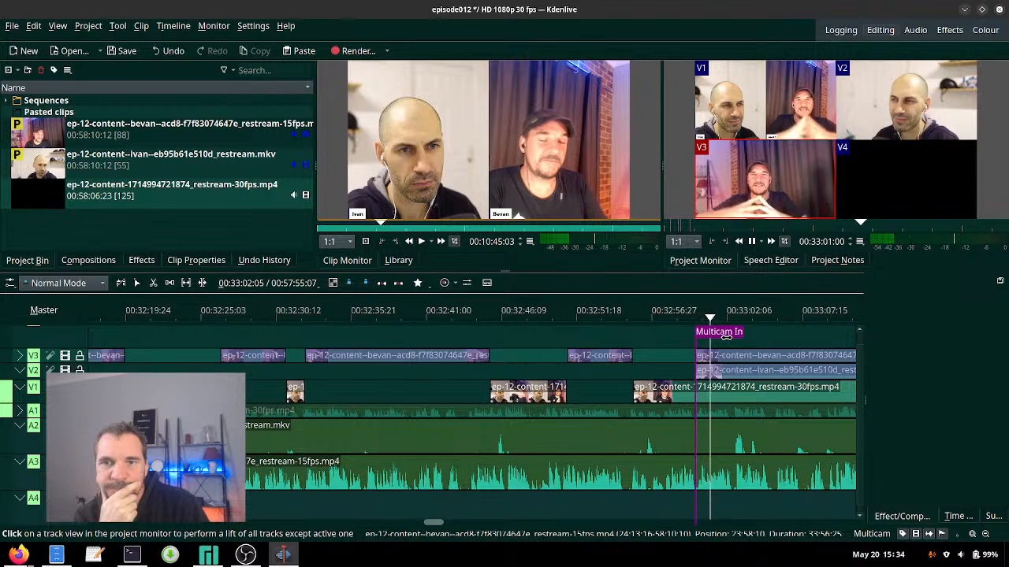
{"action": "key", "text": "1"}
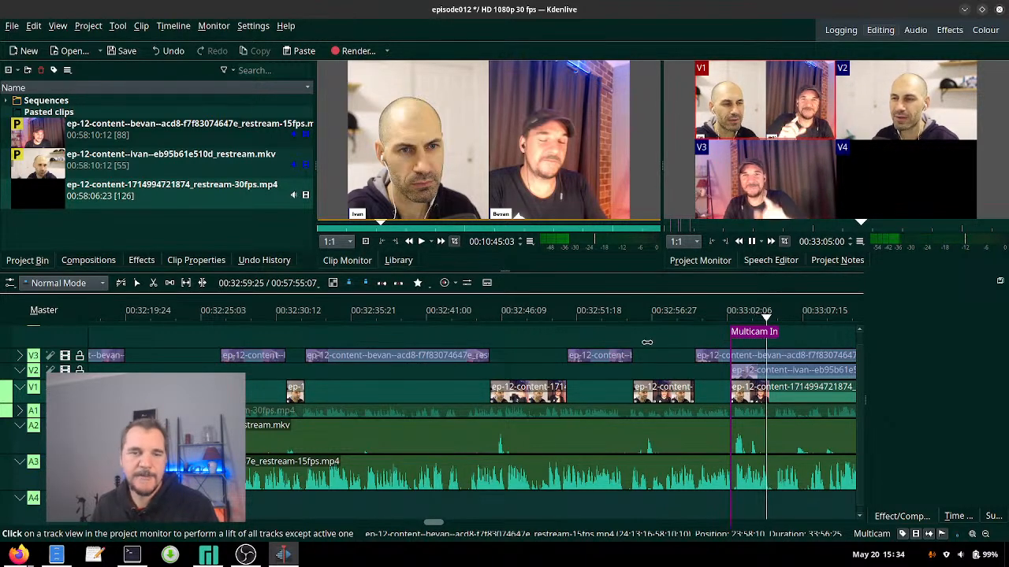
- Cut to V3 at about 00:33:14, V1 at about 00:33:22, V3 at about 00:33:28 and V1 at about 00:33:35
{"action": "scroll", "coordinate": [650, 438], "scroll_direction": "right", "scroll_amount": 4}
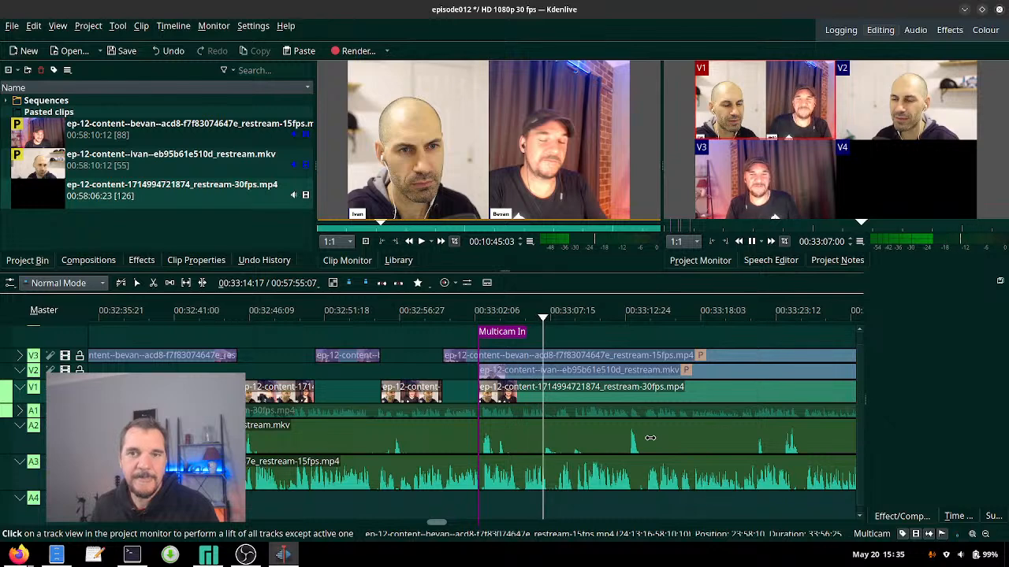
{"action": "scroll", "coordinate": [651, 438], "scroll_direction": "down", "scroll_amount": 5}
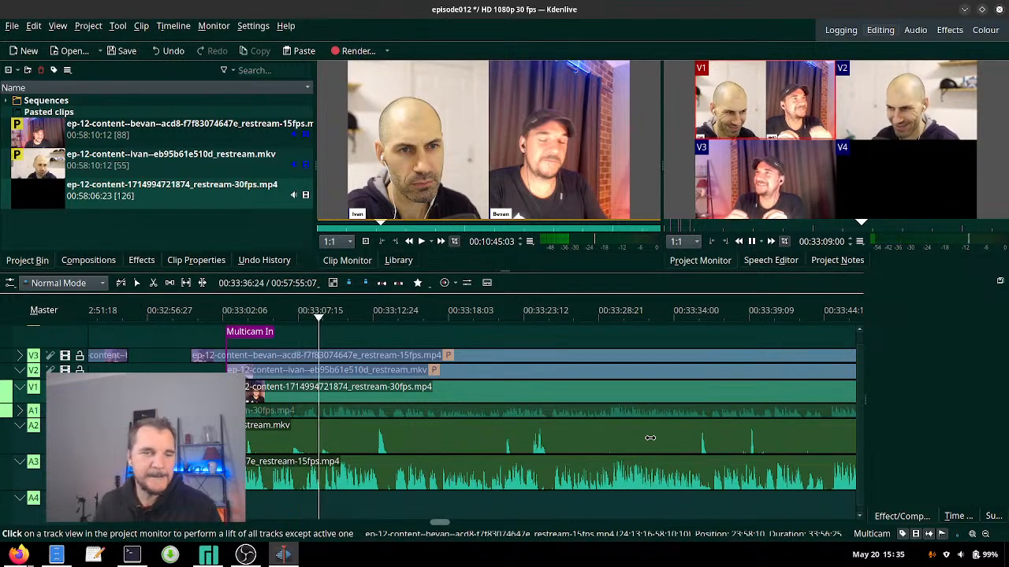
{"action": "scroll", "coordinate": [637, 441], "scroll_direction": "down", "scroll_amount": 1}
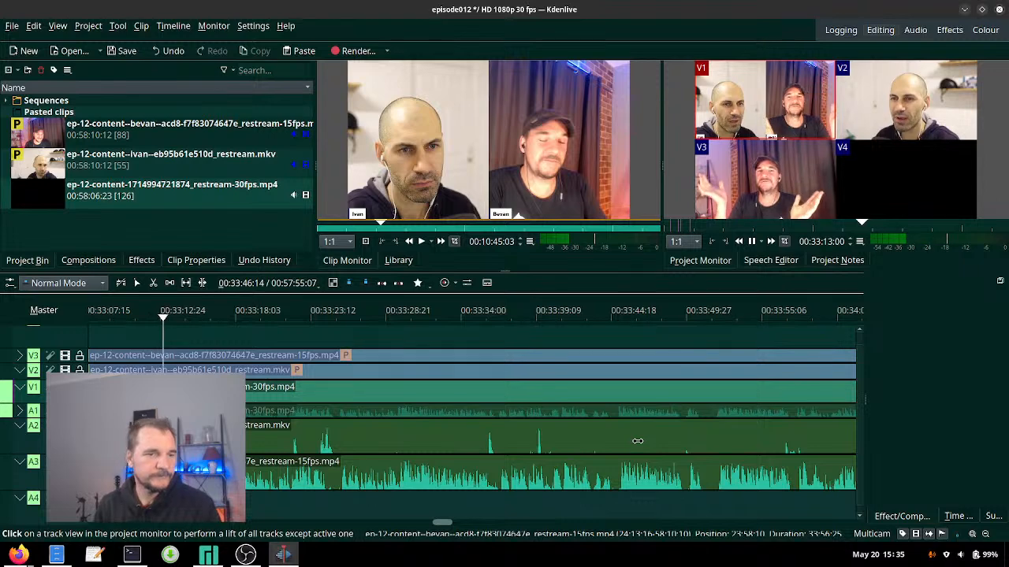
{"action": "key", "text": "3"}
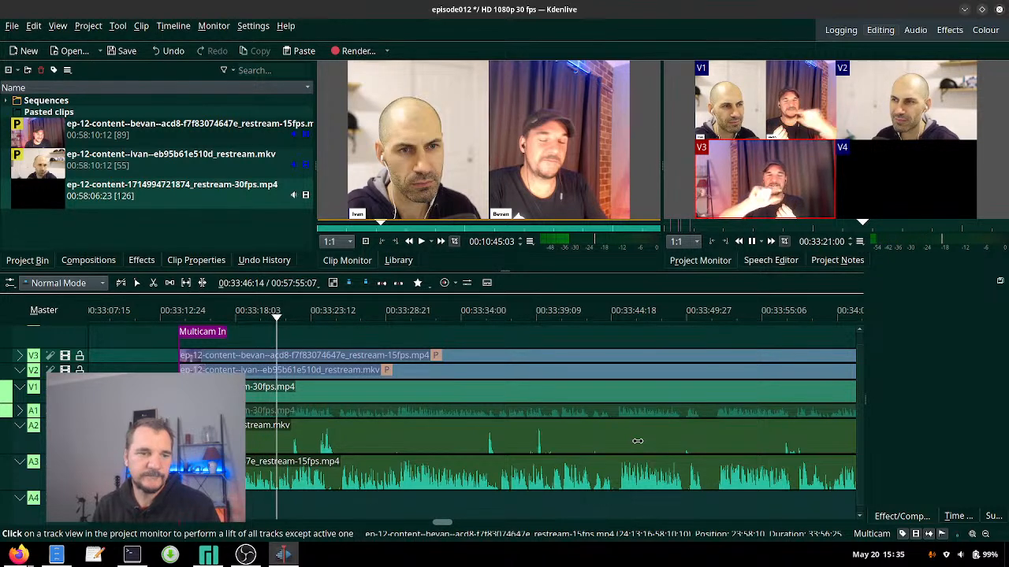
{"action": "key", "text": "1"}
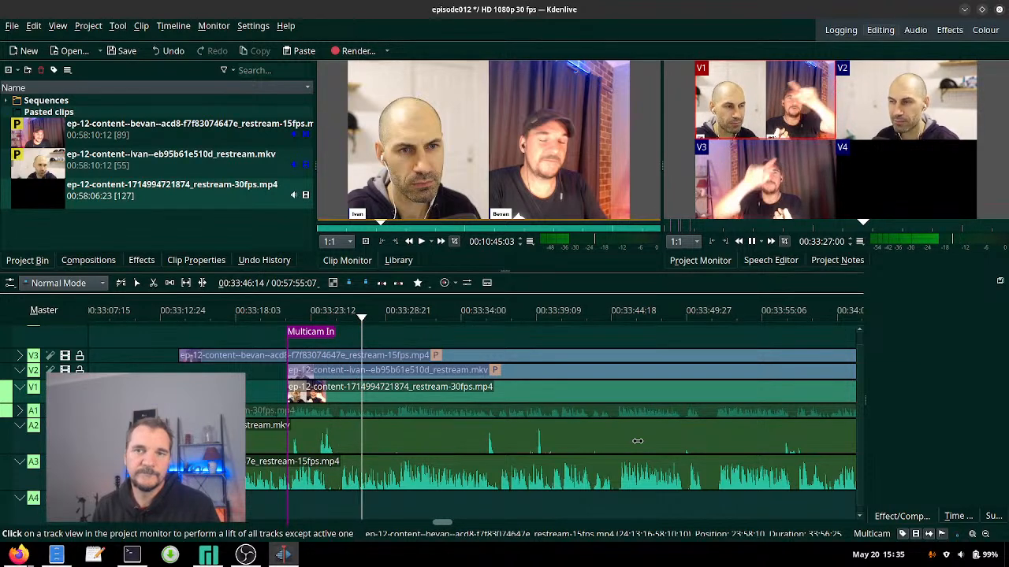
{"action": "key", "text": "3"}
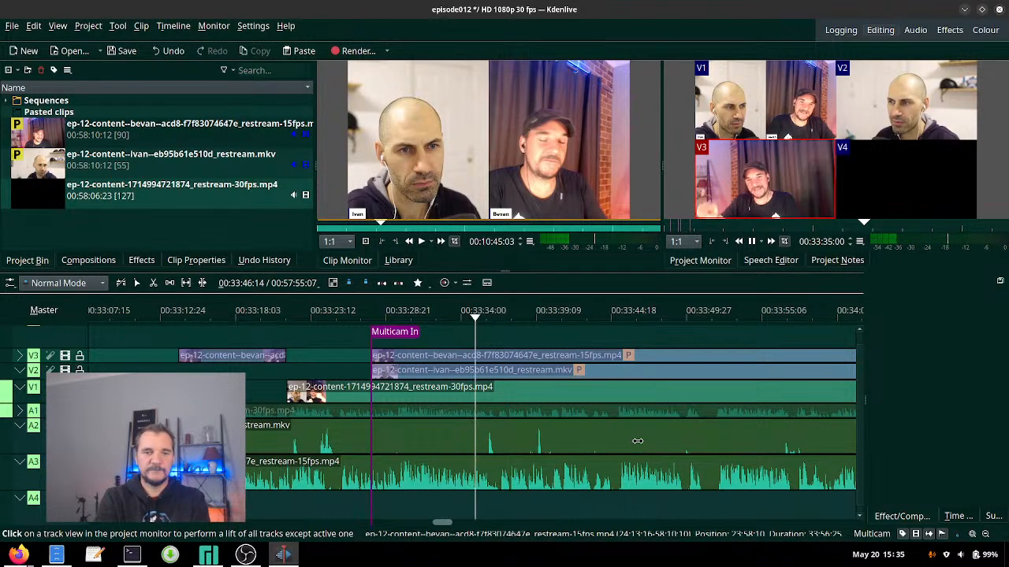
{"action": "key", "text": "1"}
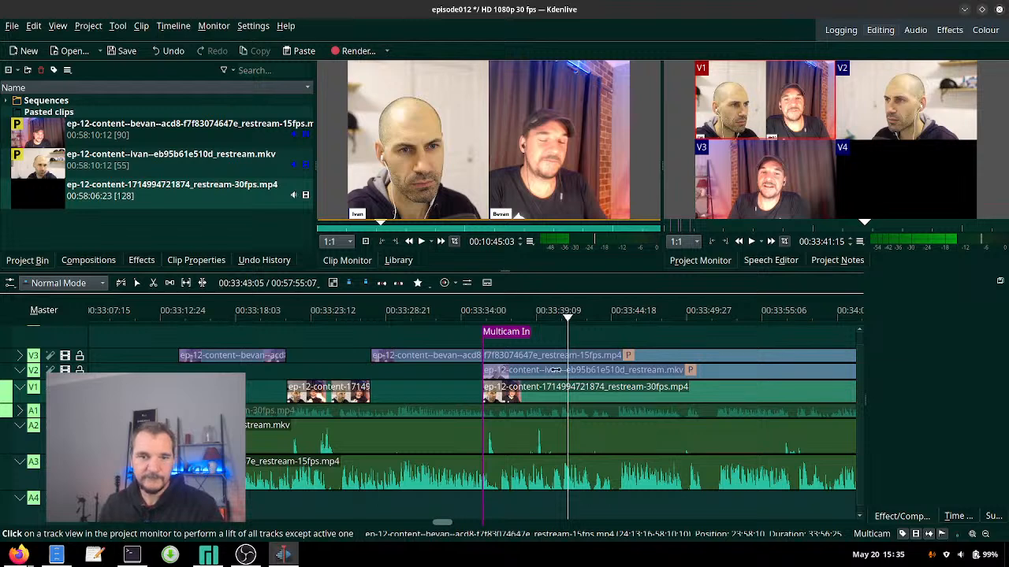
- Rewind to about 00:33:39, resume playback and cut to V3 at about 00:33:40
{"action": "left_click", "coordinate": [541, 322]}
{"action": "key", "text": "space"}
{"action": "key", "text": "3"}
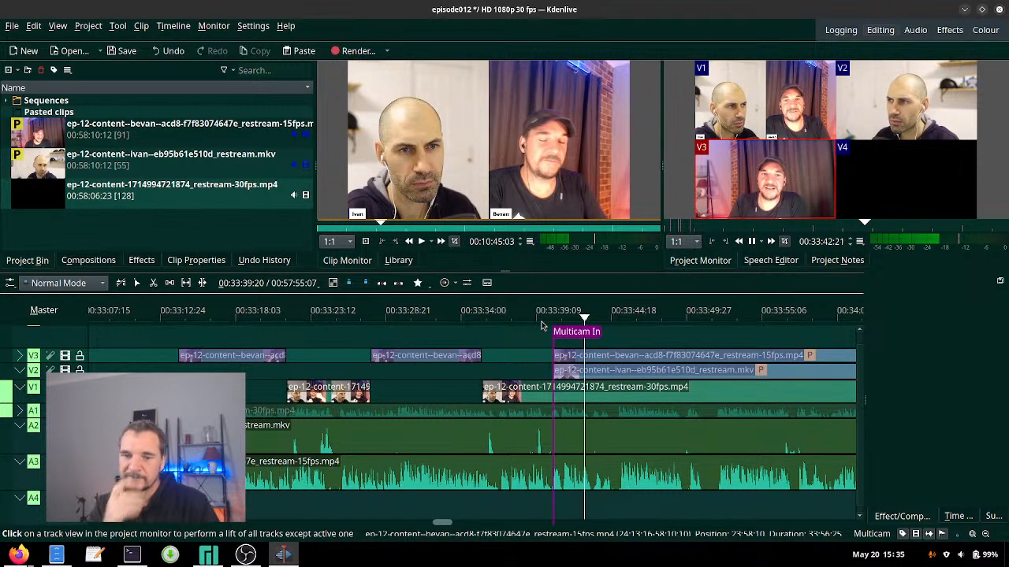
- Cut to V1 at about 00:33:49, V3 at about 00:33:54, V1 at about 00:33:56 and V3 at about 00:34:02
{"action": "scroll", "coordinate": [675, 426], "scroll_direction": "down", "scroll_amount": 2}
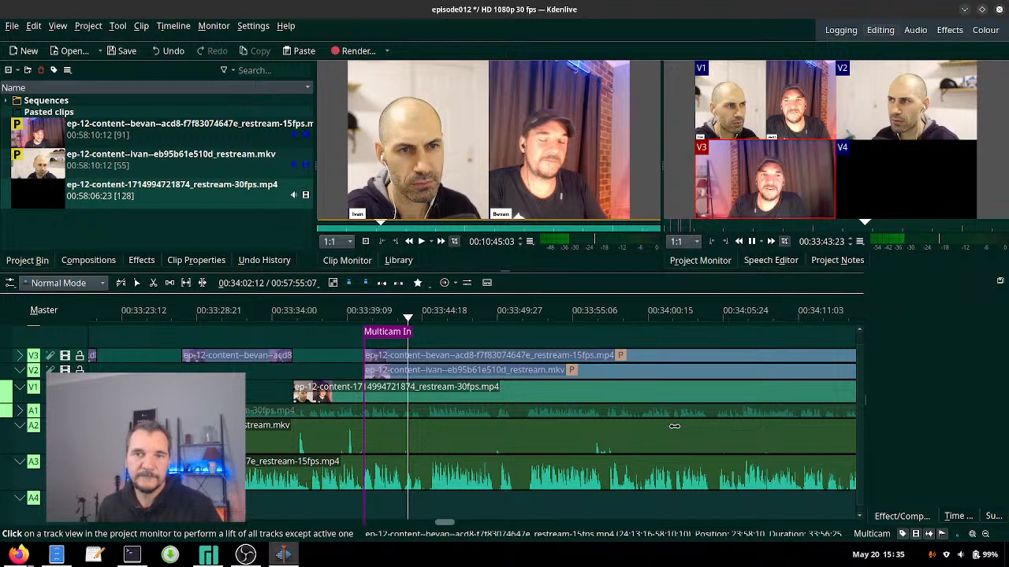
{"action": "scroll", "coordinate": [674, 426], "scroll_direction": "down", "scroll_amount": 3}
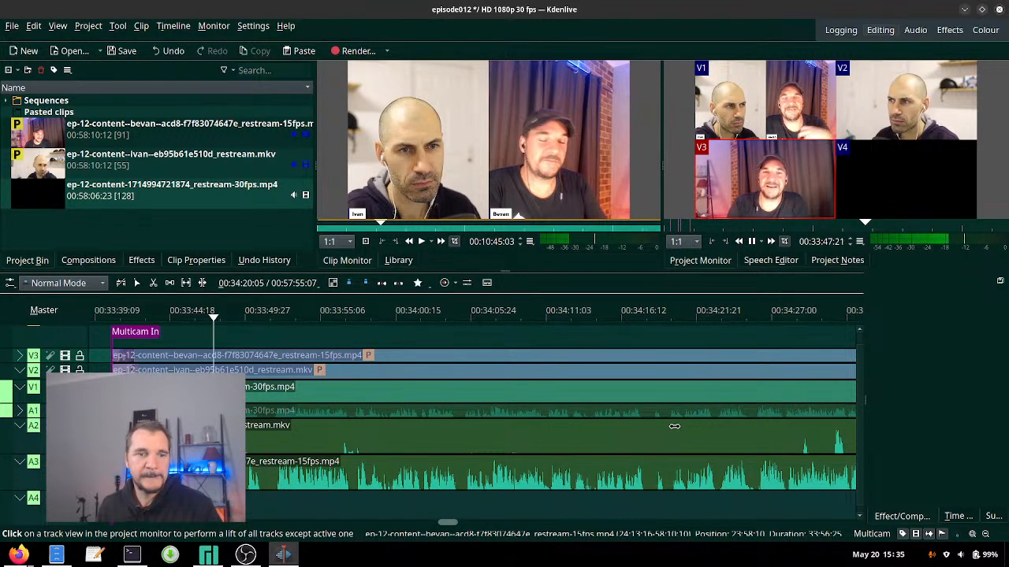
{"action": "key", "text": "1"}
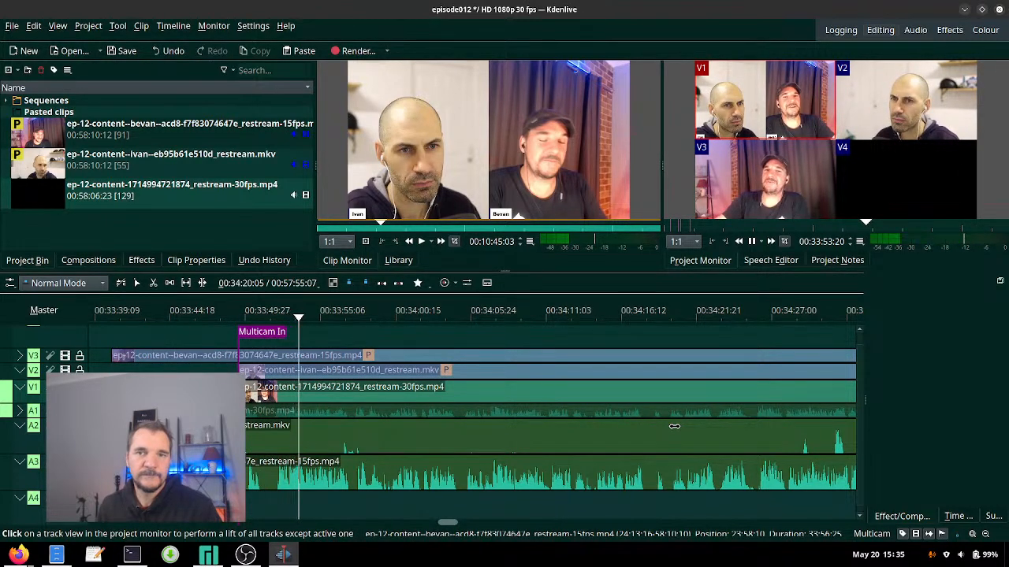
{"action": "key", "text": "3"}
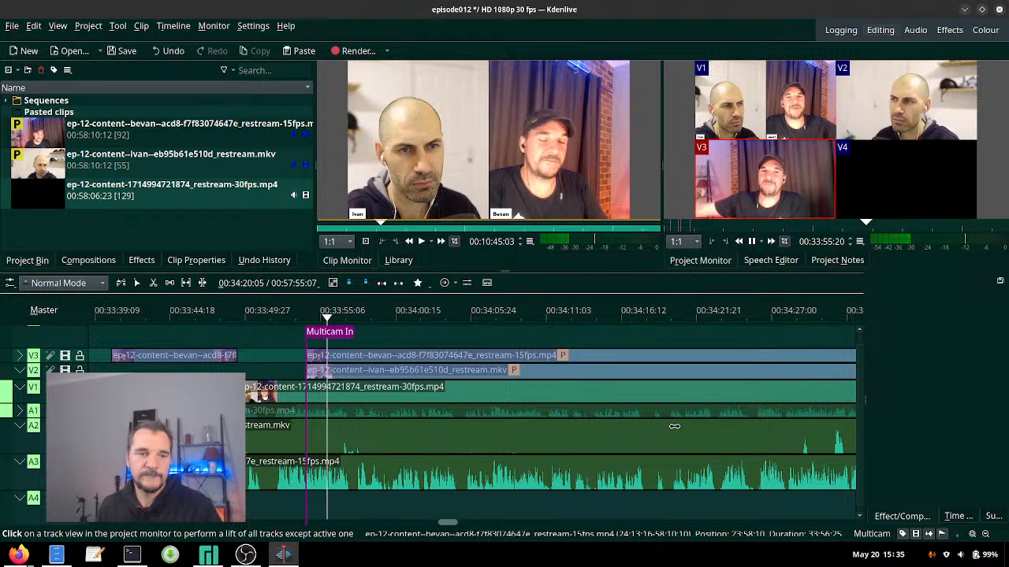
{"action": "key", "text": "1"}
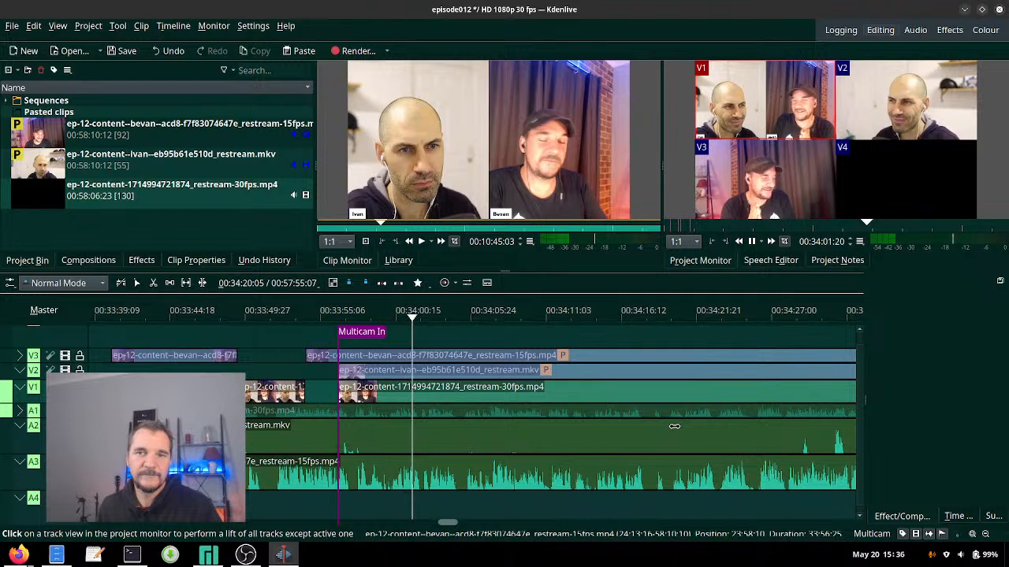
{"action": "key", "text": "3"}
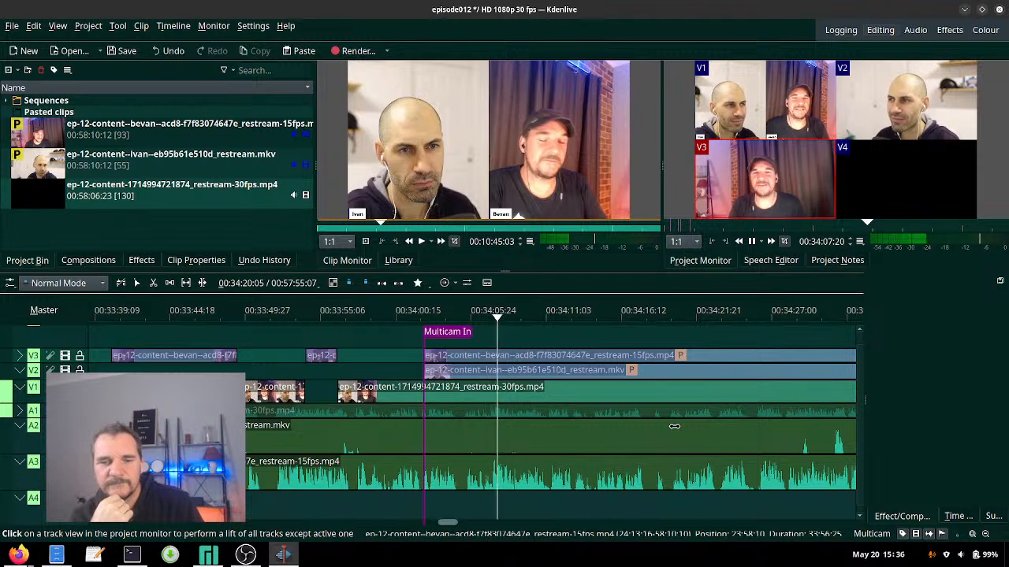
- Cut to V1 at about 00:34:20, V3 at about 00:34:26 and V1 at about 00:34:29
{"action": "scroll", "coordinate": [674, 425], "scroll_direction": "right", "scroll_amount": 3}
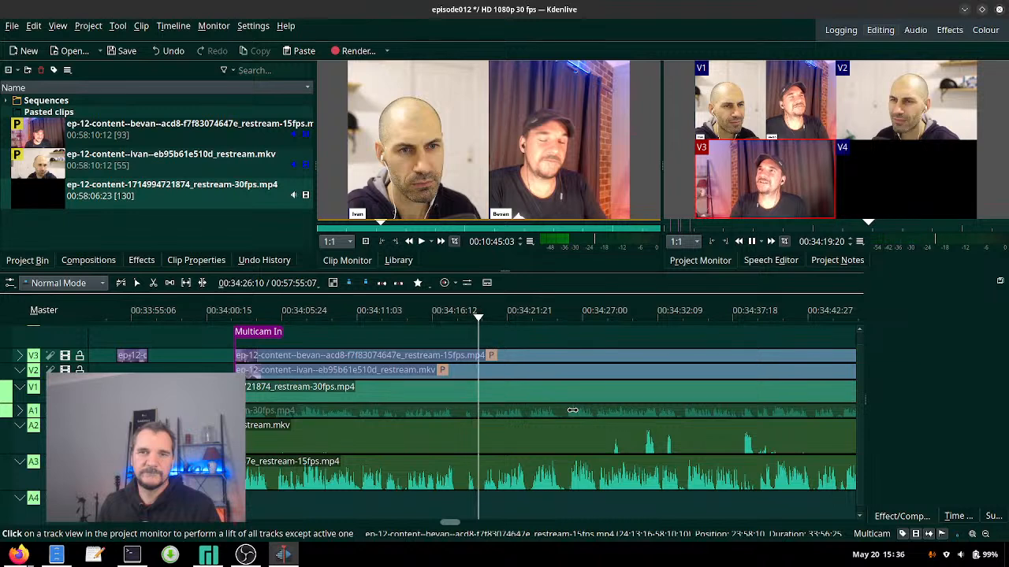
{"action": "key", "text": "1"}
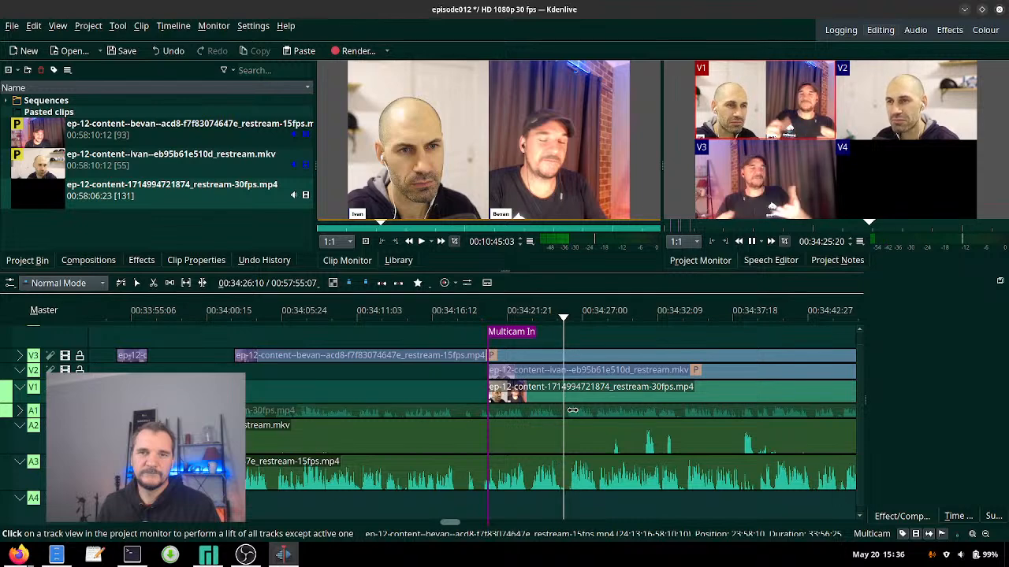
{"action": "key", "text": "3"}
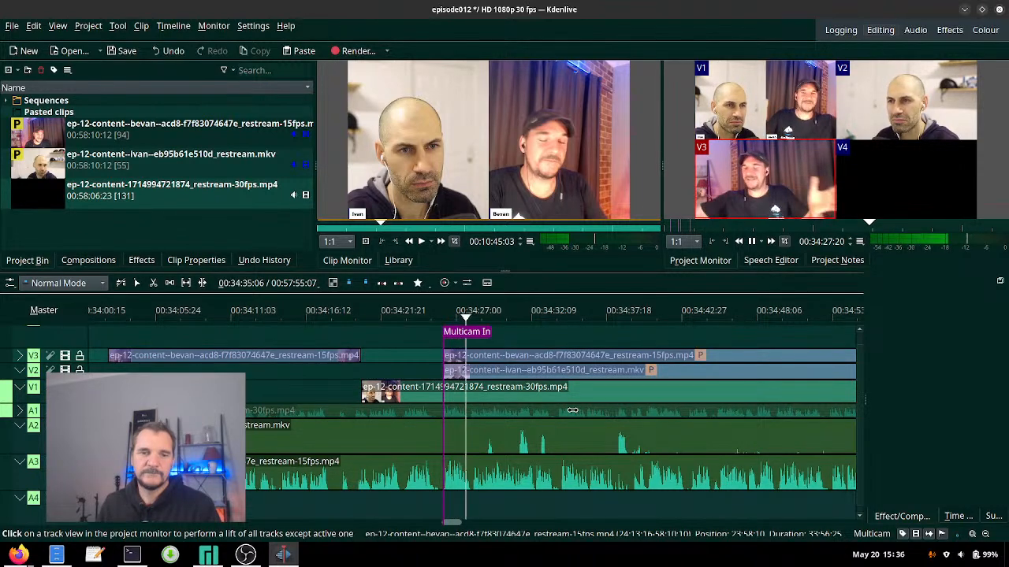
{"action": "key", "text": "1"}
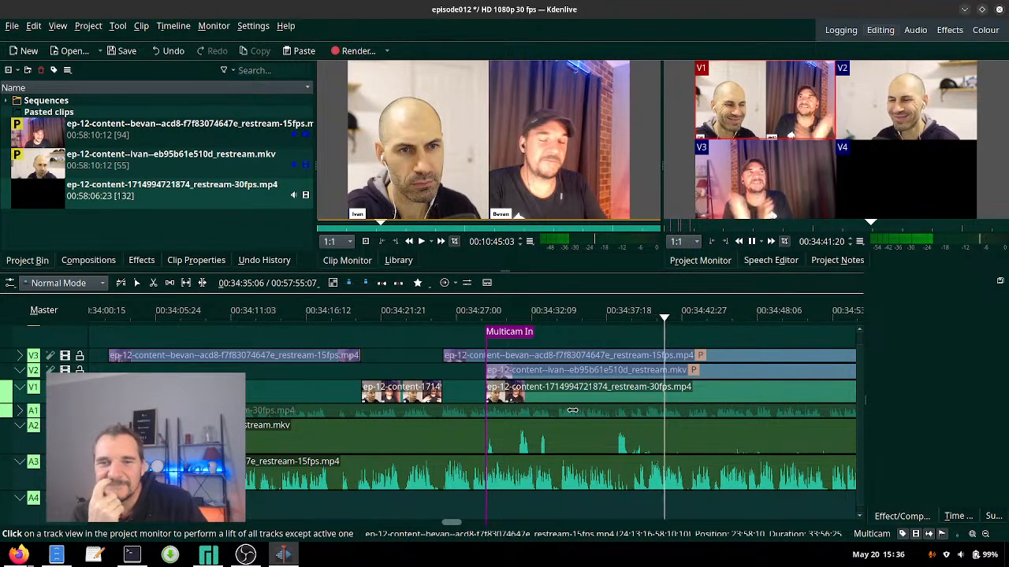
- Try a cut to V3 at about 00:34:43 and undo it
{"action": "key", "text": "3"}
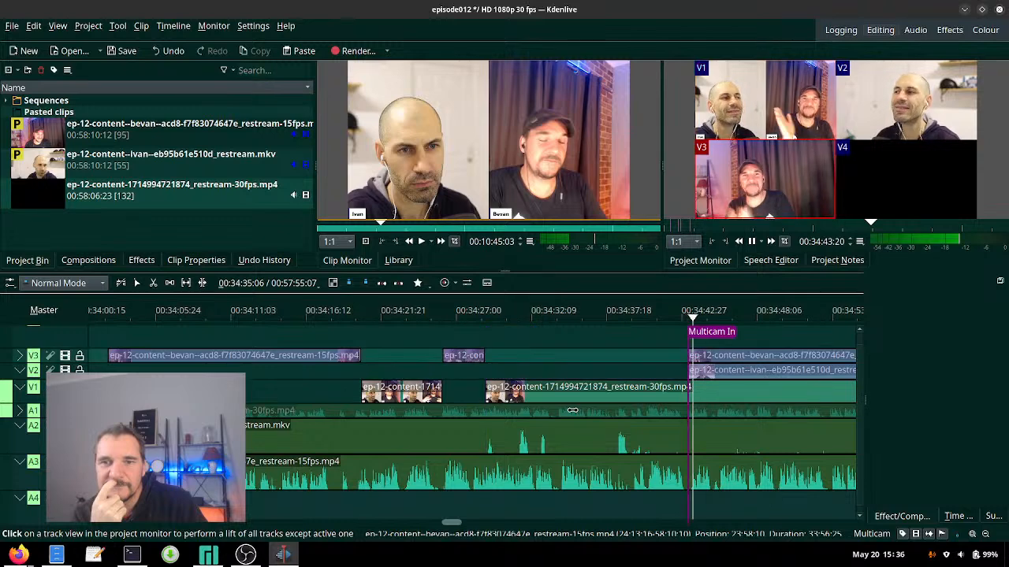
{"action": "key", "text": "ctrl+z"}
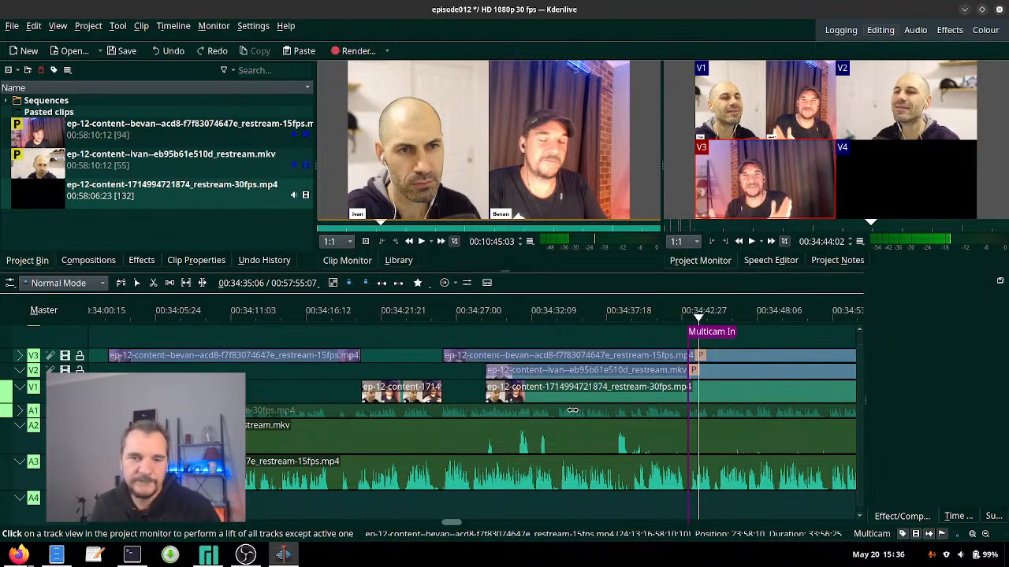
- Replay from about 00:34:34 and cut to V1 at about 00:34:38
{"action": "left_click", "coordinate": [555, 315]}
{"action": "key", "text": "space"}
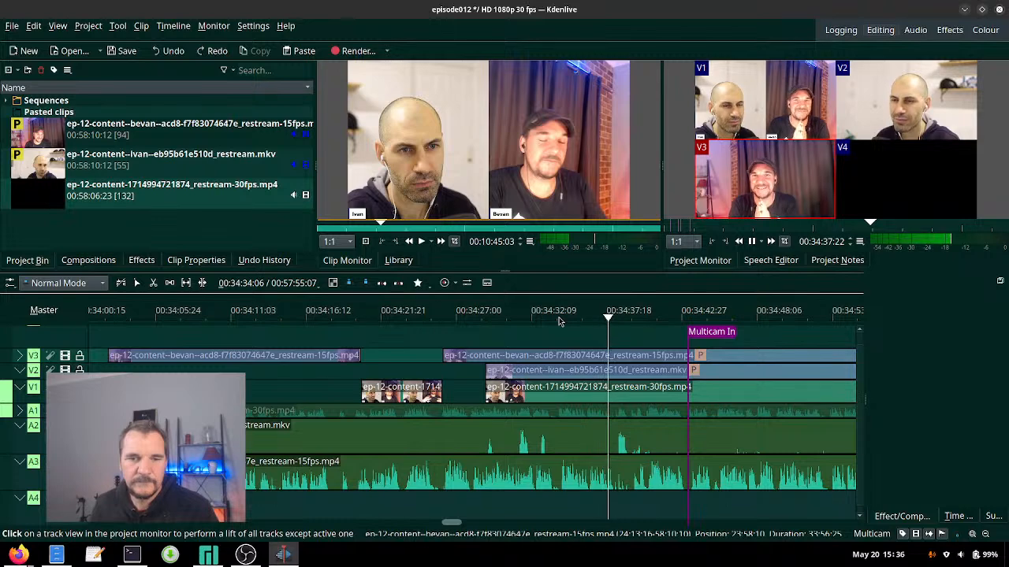
{"action": "key", "text": "1"}
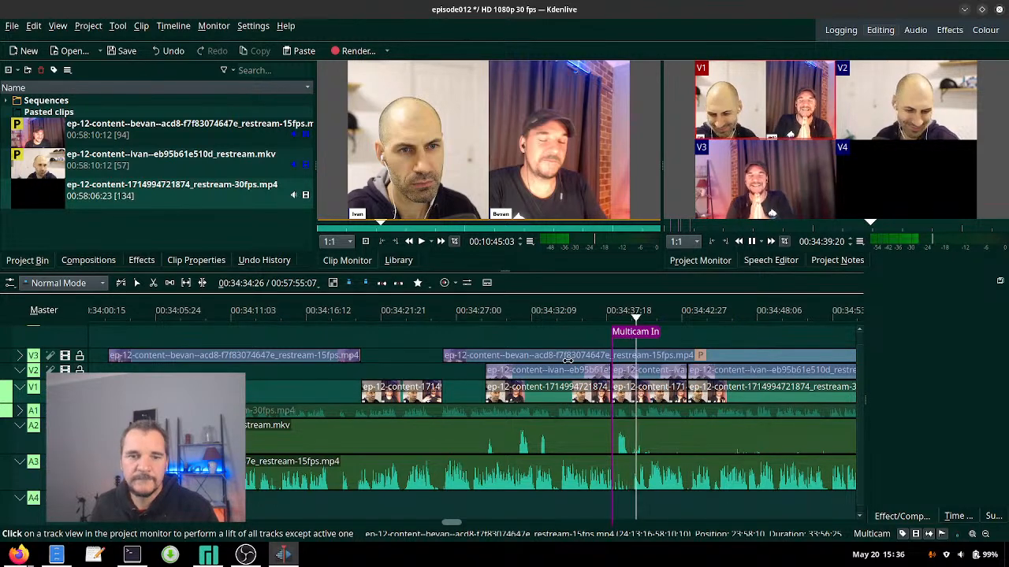
- Rewind to about 00:34:29 and recut to V1 there, to V3 at about 00:34:34 and to V1 at about 00:34:38
{"action": "left_click", "coordinate": [441, 326]}
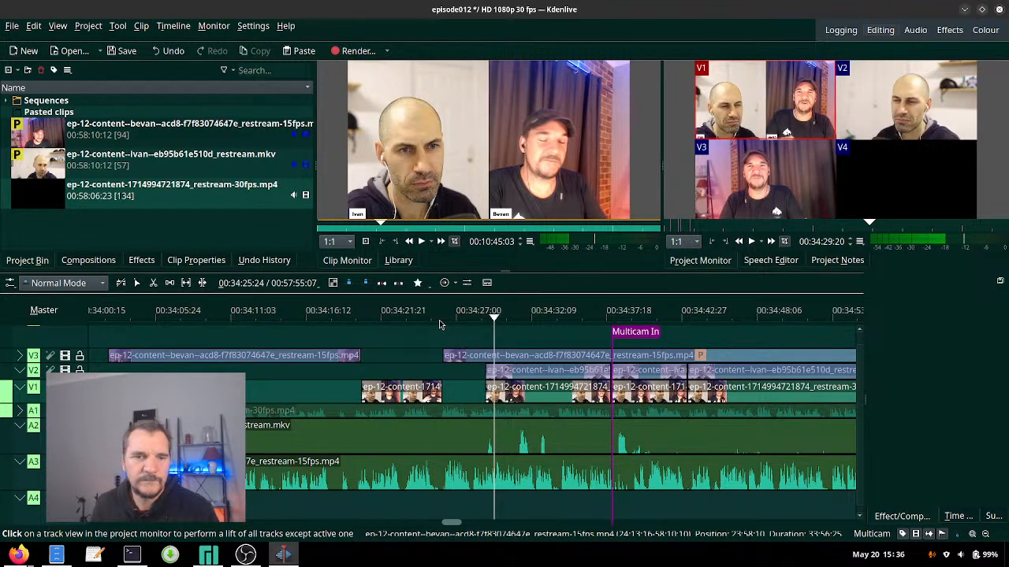
{"action": "left_click", "coordinate": [484, 322]}
{"action": "key", "text": "space"}
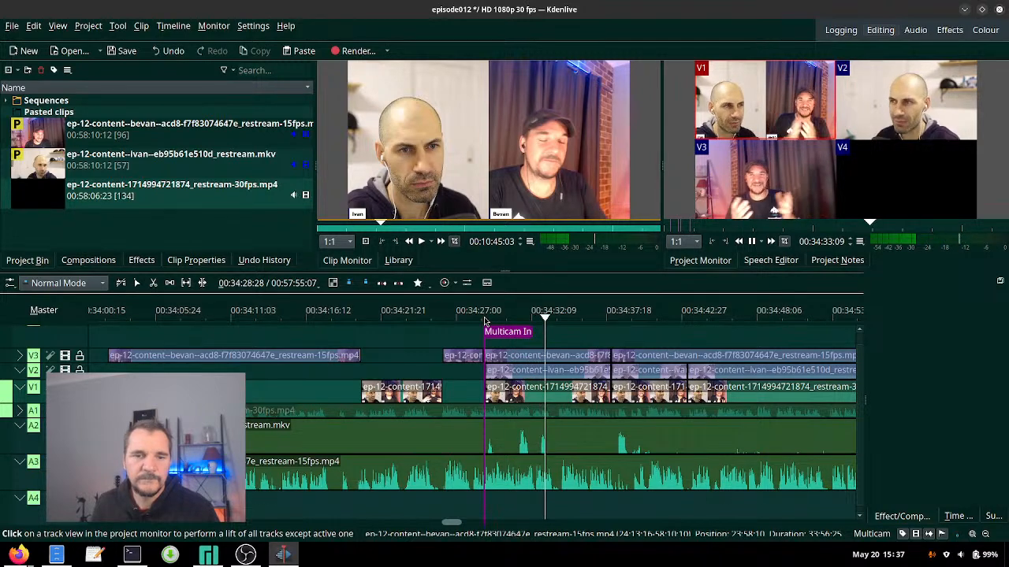
{"action": "key", "text": "3"}
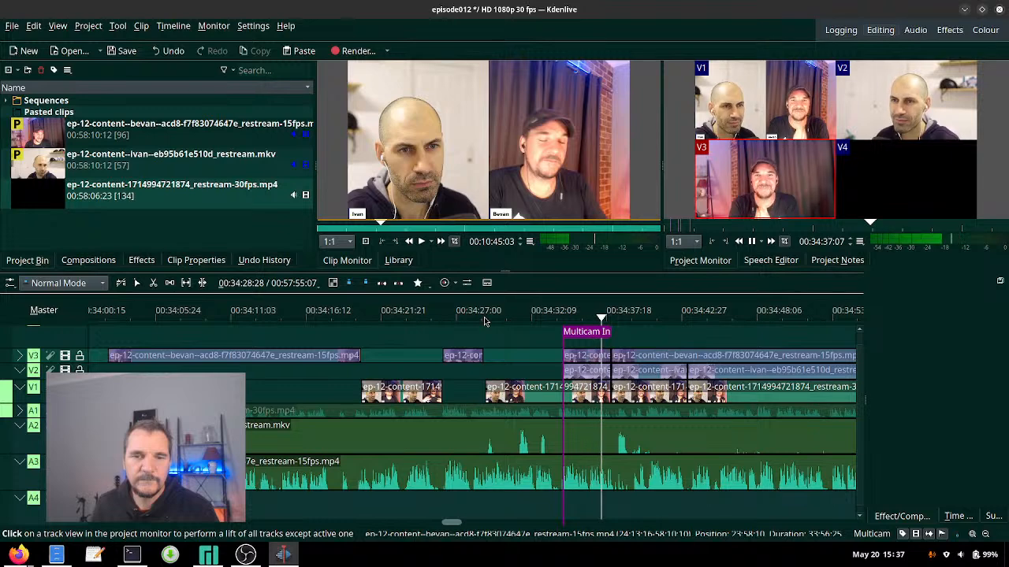
{"action": "key", "text": "1"}
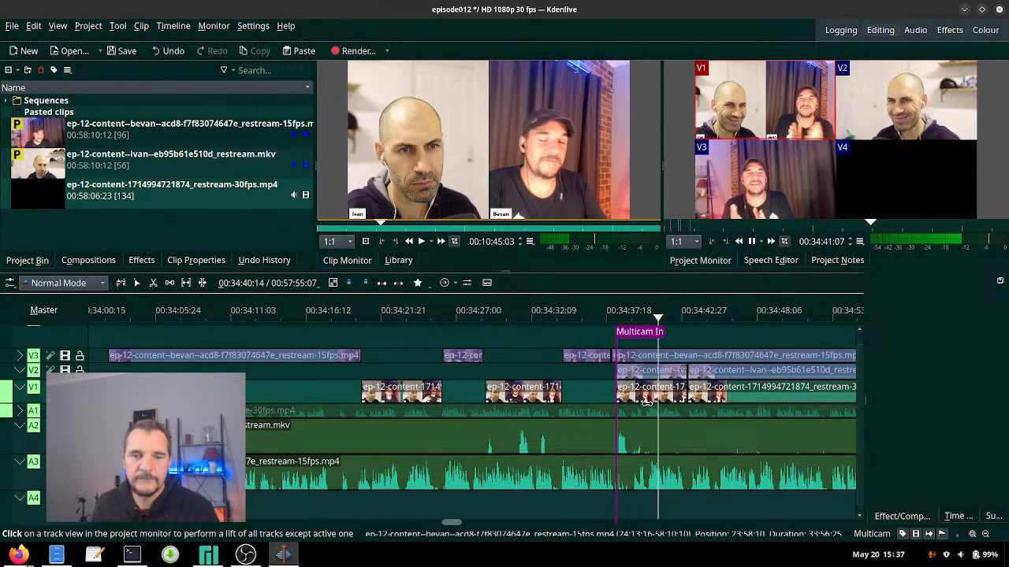
- Try a cut to V3 at about 00:34:42, pause playback and undo the cut
{"action": "key", "text": "3"}
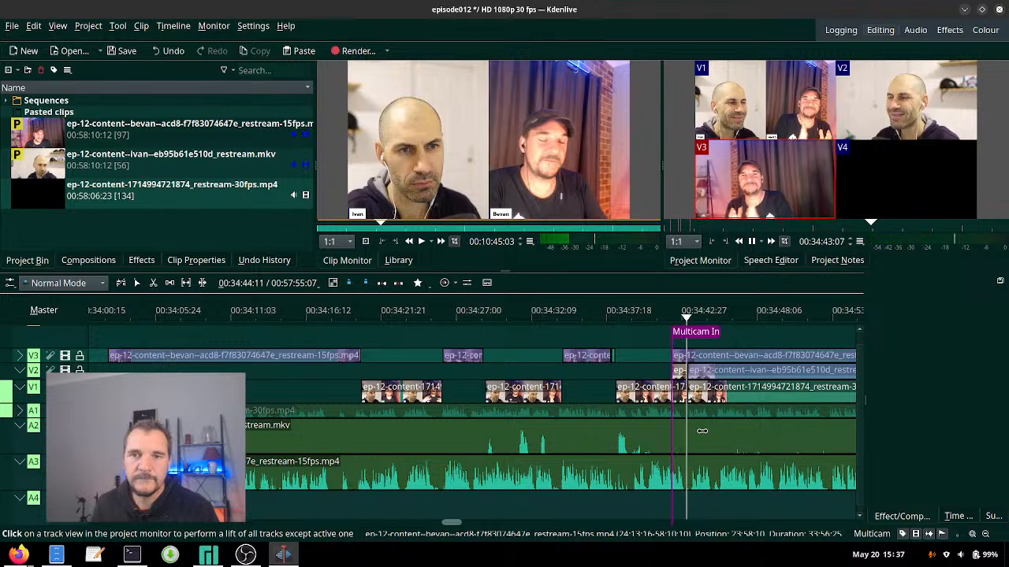
{"action": "key", "text": "space"}
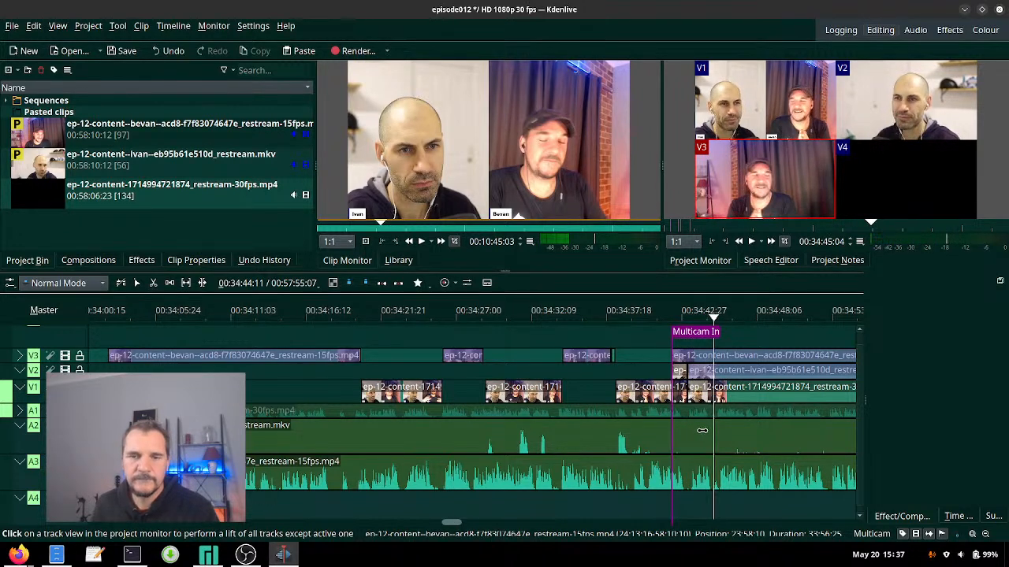
{"action": "key", "text": "ctrl+z"}
- Replay from about 00:34:38, cut to V1 at about 00:34:40, replay from about 00:34:43 and cut to V3 at about 00:34:45
{"action": "left_click", "coordinate": [618, 319]}
{"action": "key", "text": "space"}
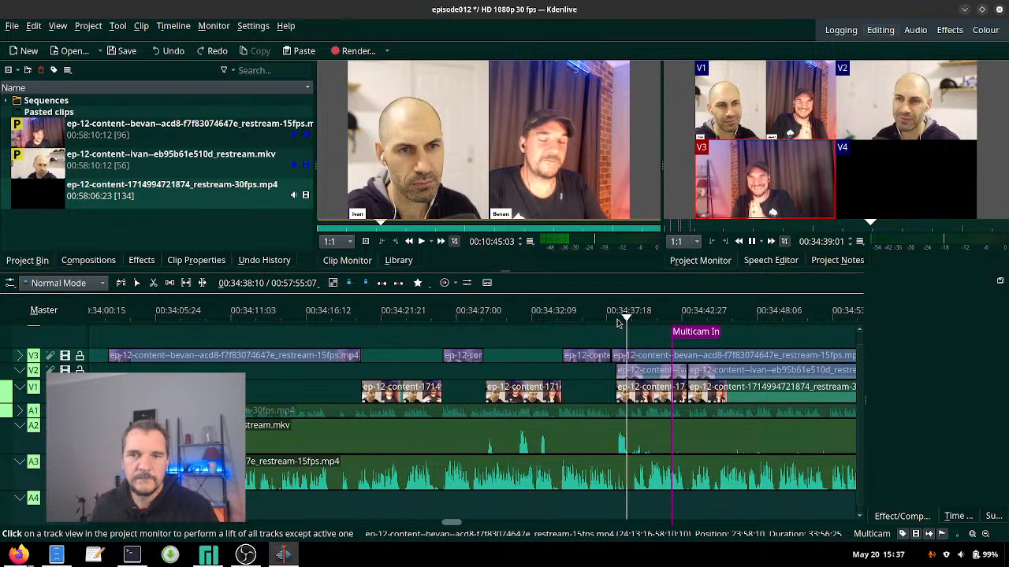
{"action": "key", "text": "1"}
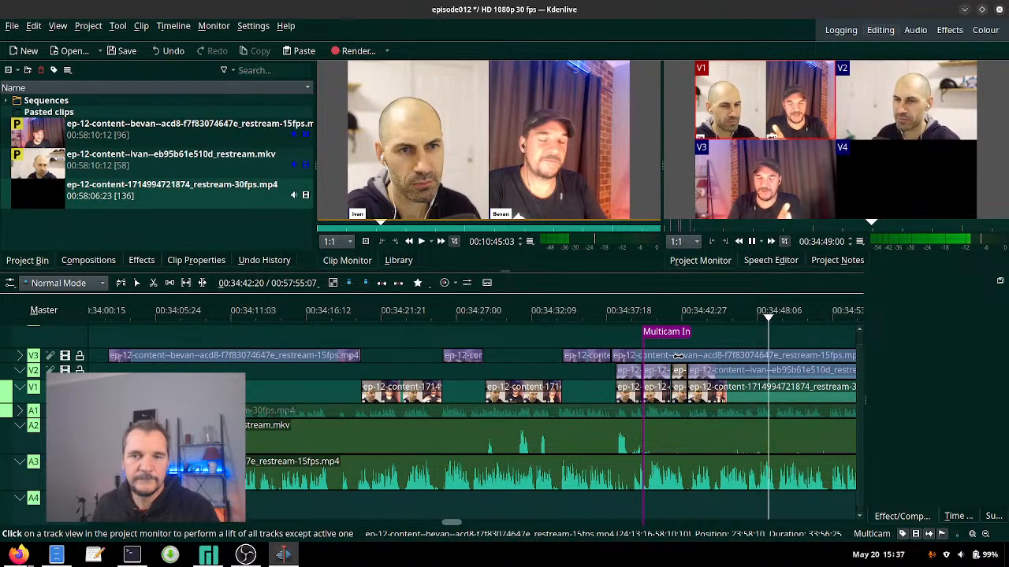
{"action": "left_click", "coordinate": [707, 315]}
{"action": "left_click", "coordinate": [681, 327]}
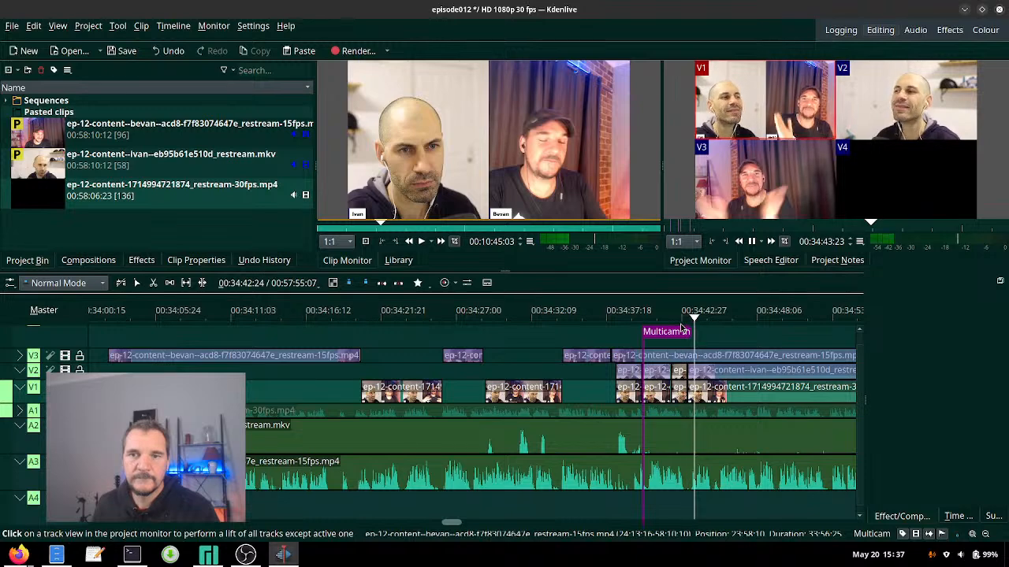
{"action": "key", "text": "3"}
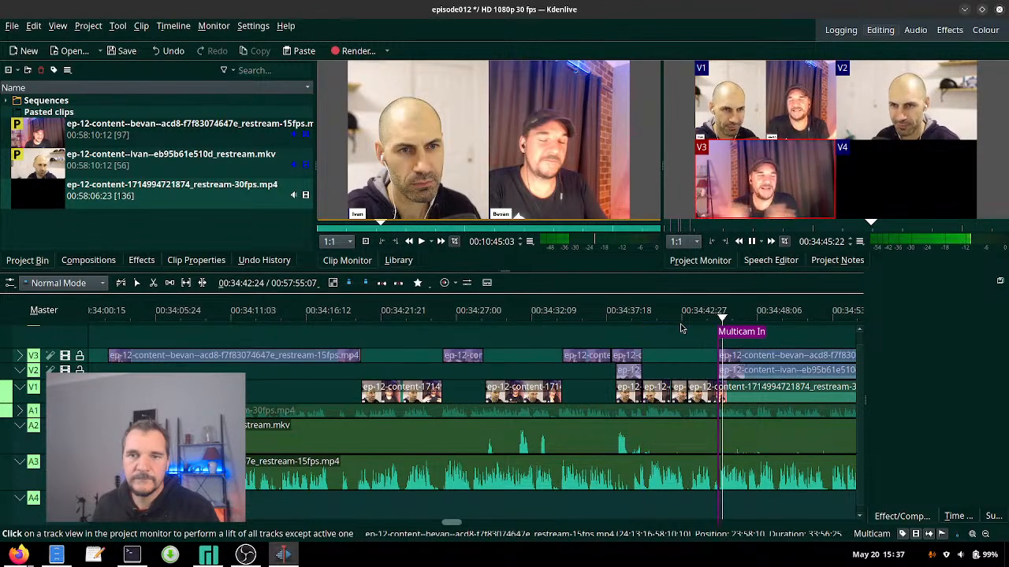
- Cut to V1 at about 00:34:55, to V3 at about 00:35:00 and back to V1 at about 00:35:09 during playback
{"action": "scroll", "coordinate": [759, 370], "scroll_direction": "down", "scroll_amount": 4}
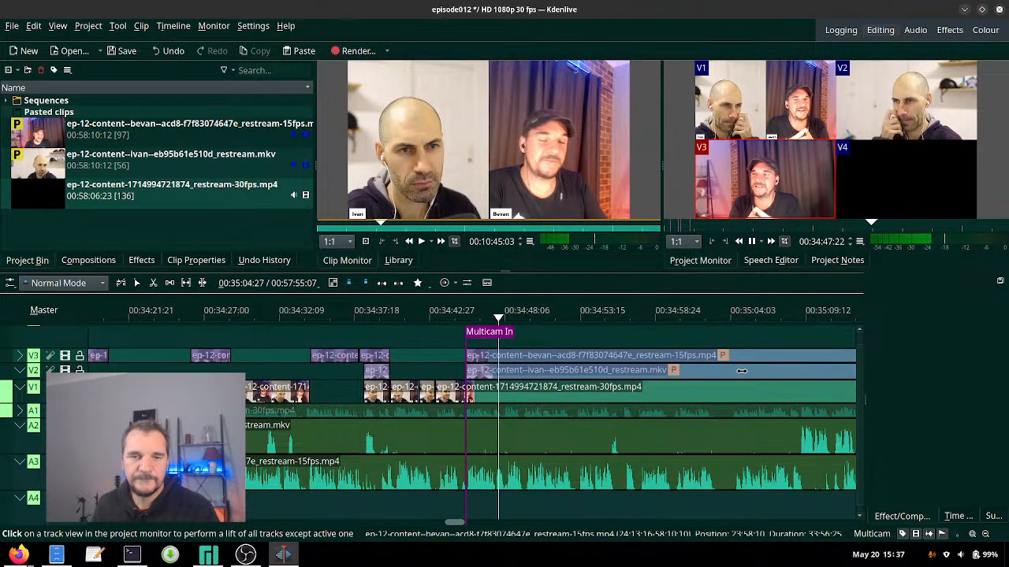
{"action": "scroll", "coordinate": [741, 371], "scroll_direction": "down", "scroll_amount": 2}
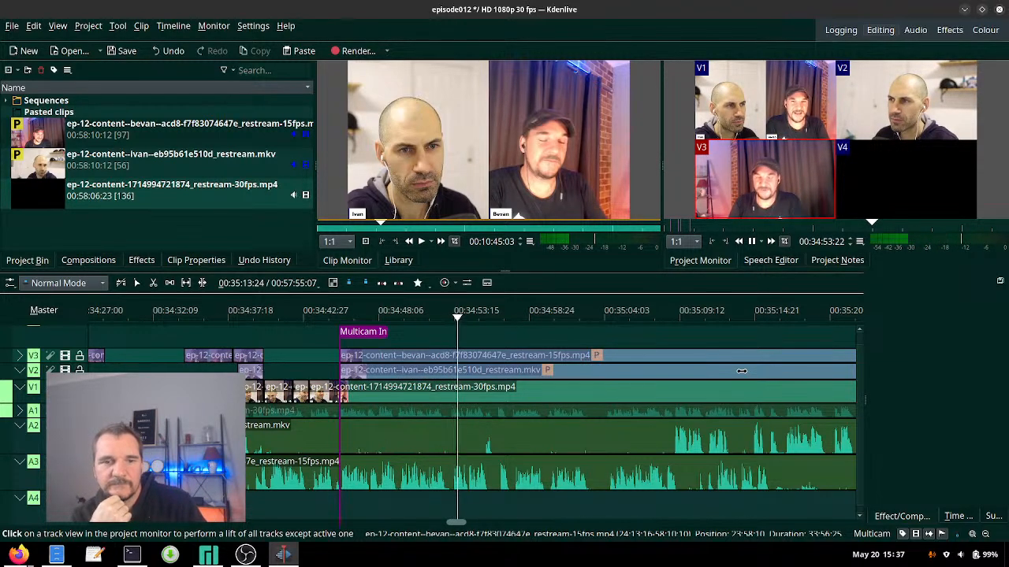
{"action": "key", "text": "1"}
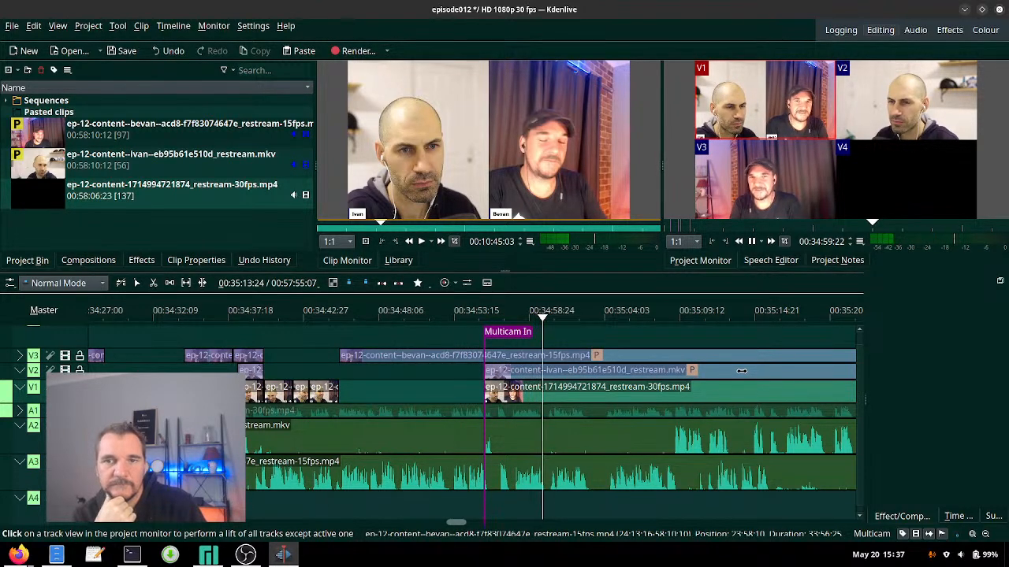
{"action": "key", "text": "3"}
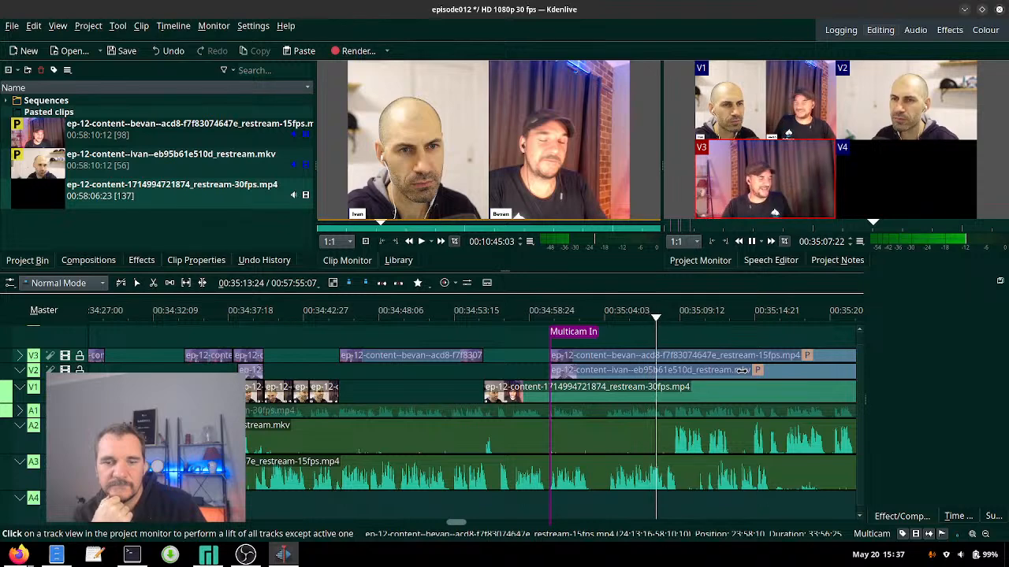
{"action": "key", "text": "1"}
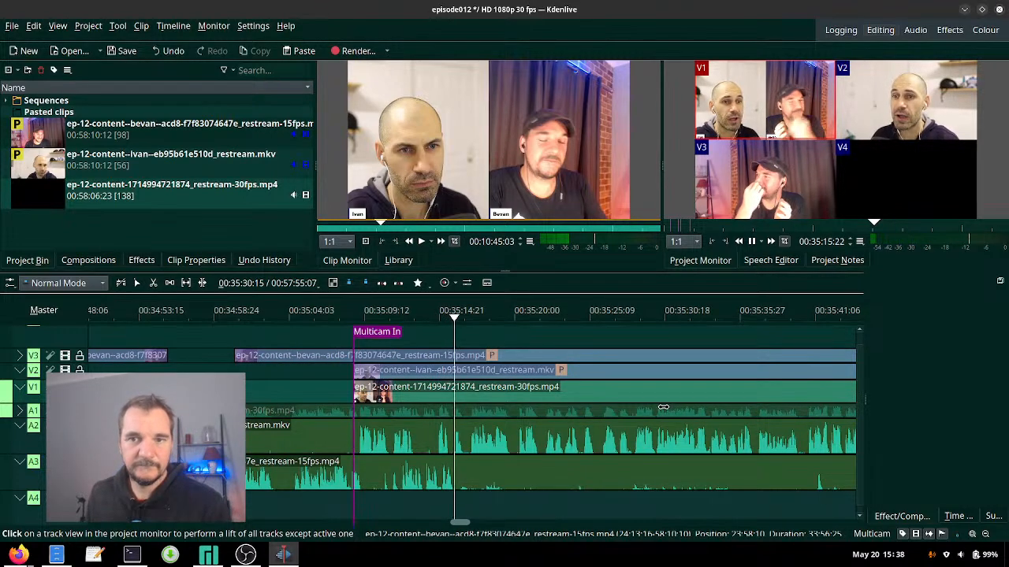
- Cut to V2 at 00:35:16:21 with playback paused, resume playing and cut to V1 at about 00:35:34
{"action": "key", "text": "space"}
{"action": "left_click", "coordinate": [468, 320]}
{"action": "key", "text": "2"}
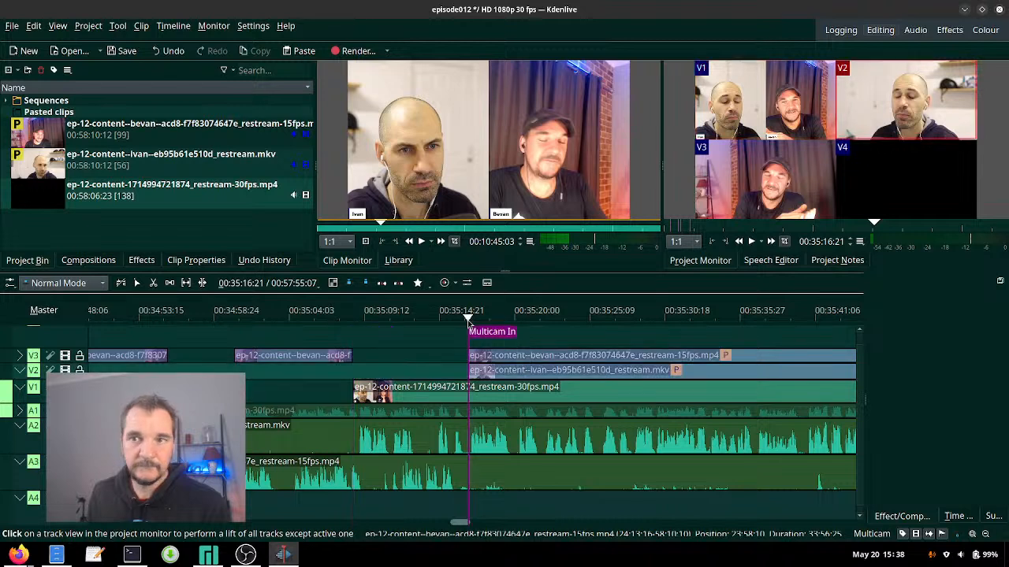
{"action": "key", "text": "space"}
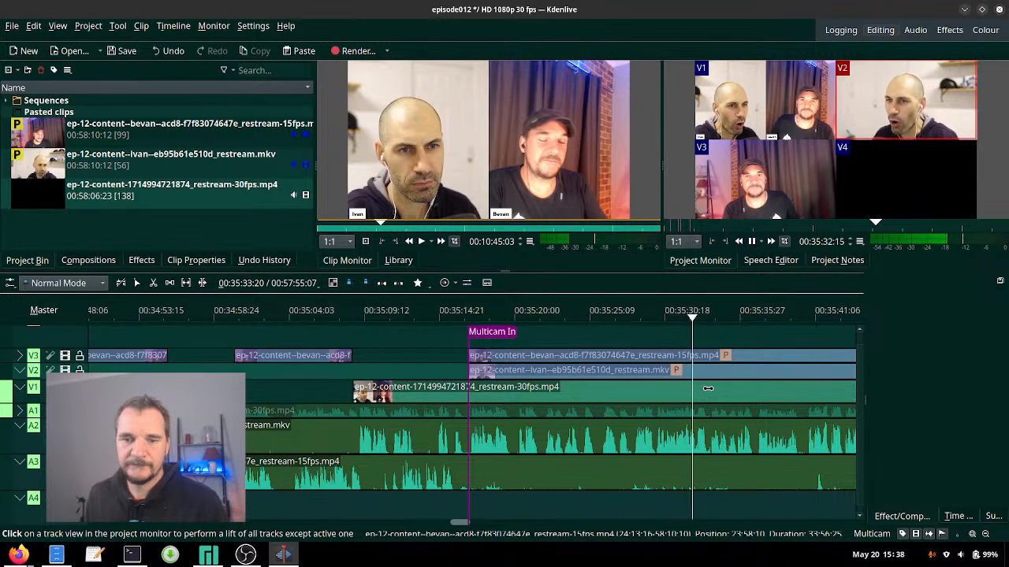
{"action": "scroll", "coordinate": [708, 388], "scroll_direction": "down", "scroll_amount": 2}
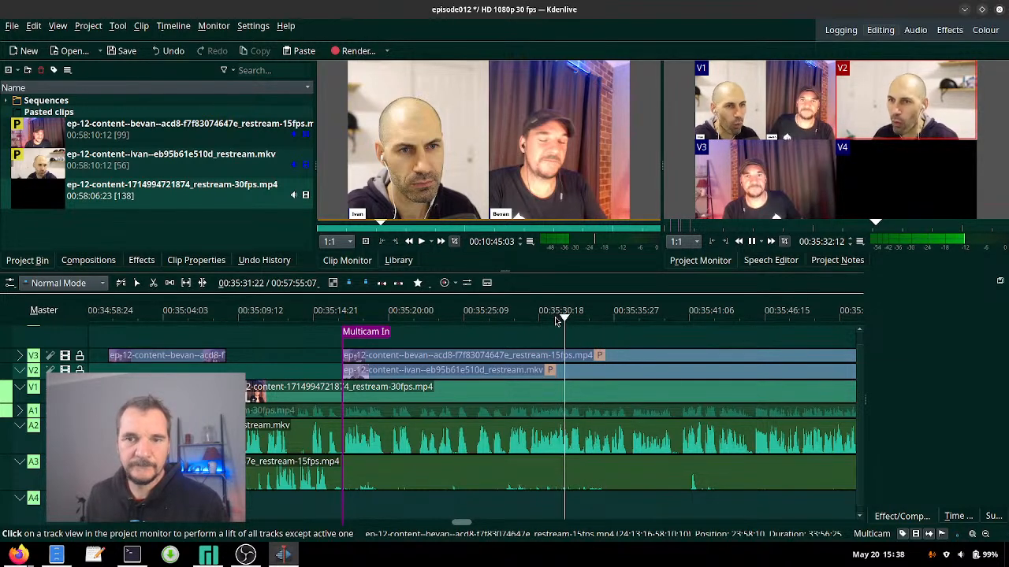
{"action": "key", "text": "1"}
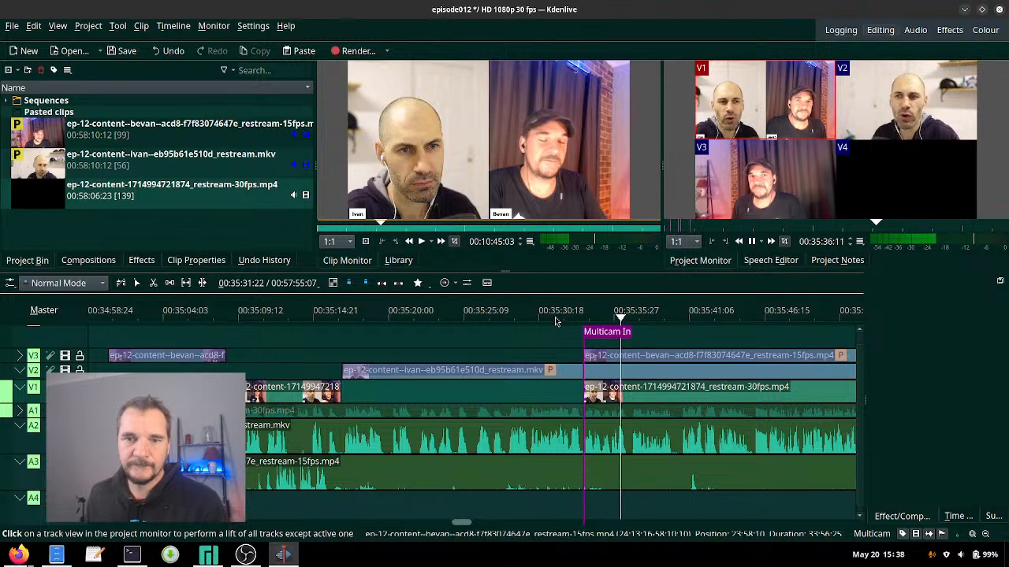
- Try a cut to V3 at about 00:35:37 and replay from about 00:35:40
{"action": "key", "text": "3"}
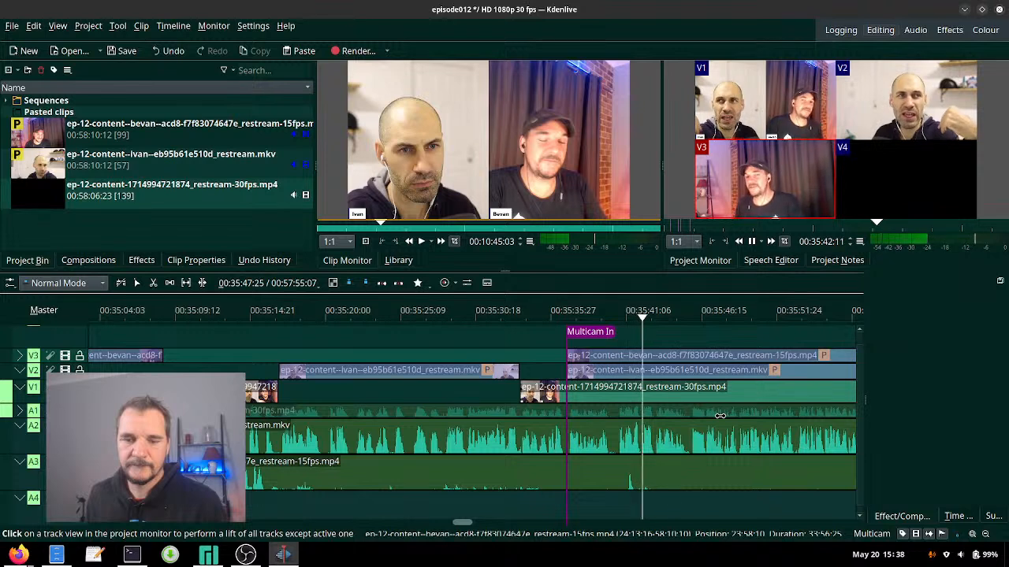
{"action": "left_click", "coordinate": [610, 323]}
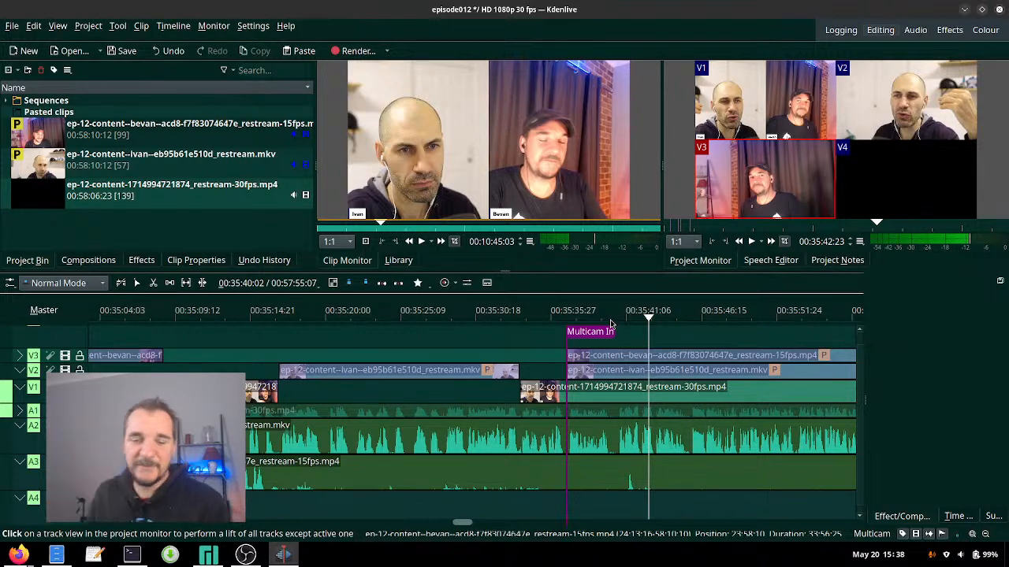
{"action": "left_click", "coordinate": [619, 317]}
{"action": "key", "text": "space"}
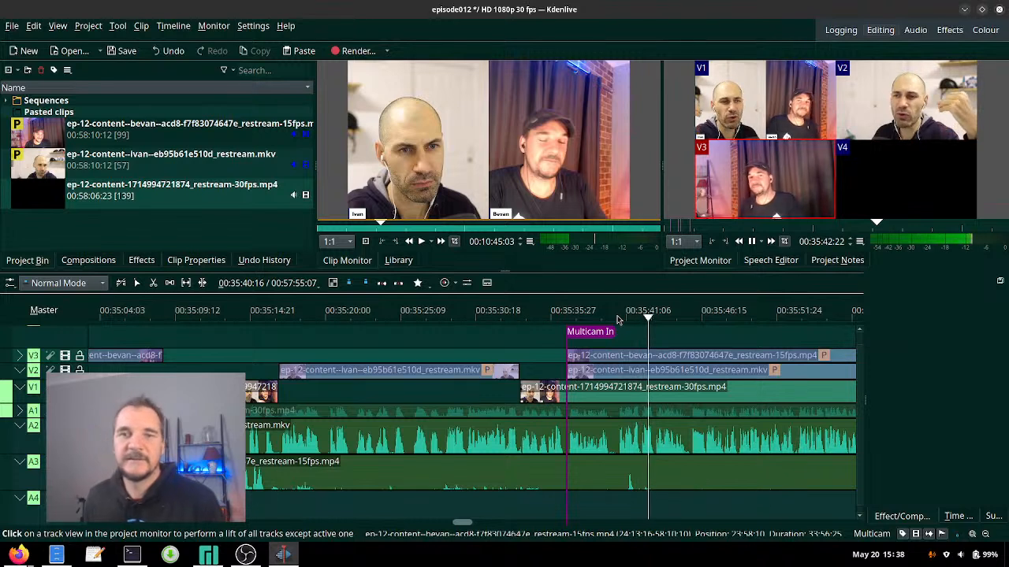
{"action": "key", "text": "space"}
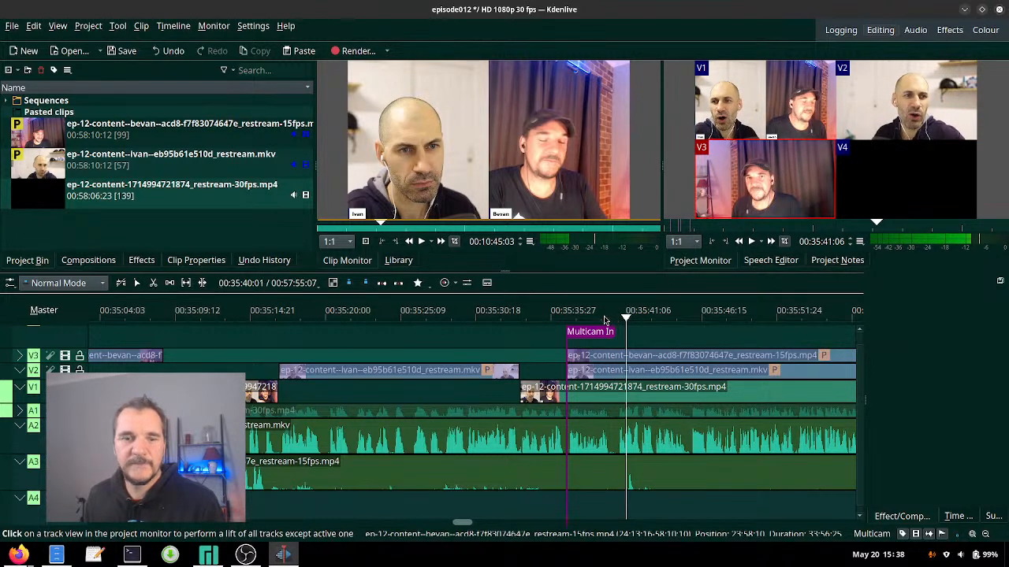
- Rewind to about 00:35:31, recut to V2 at about 00:35:37, to V1 at about 00:35:41 and to V2 at about 00:35:46
{"action": "left_click", "coordinate": [557, 317]}
{"action": "left_click", "coordinate": [478, 318]}
{"action": "key", "text": "space"}
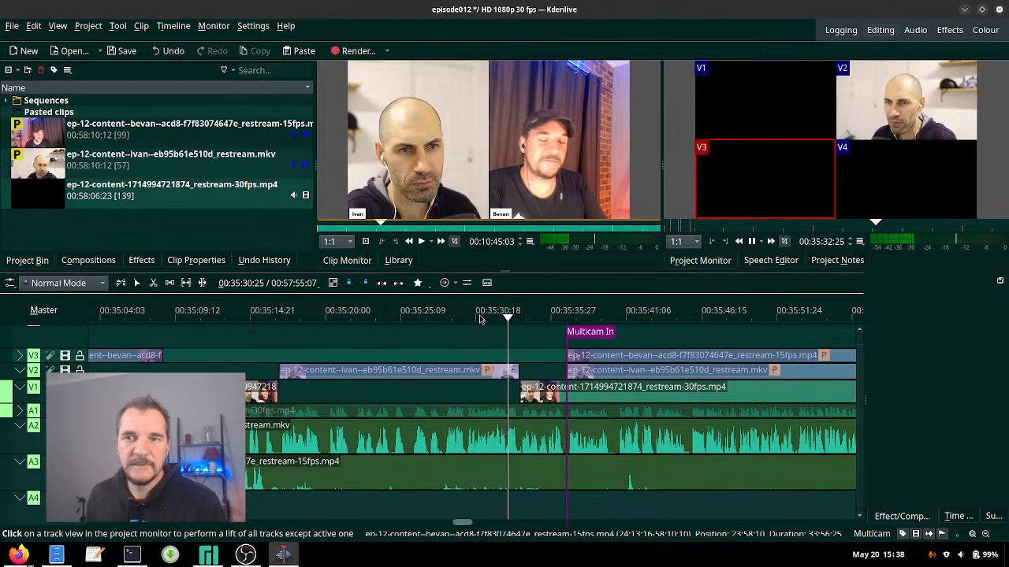
{"action": "key", "text": "space"}
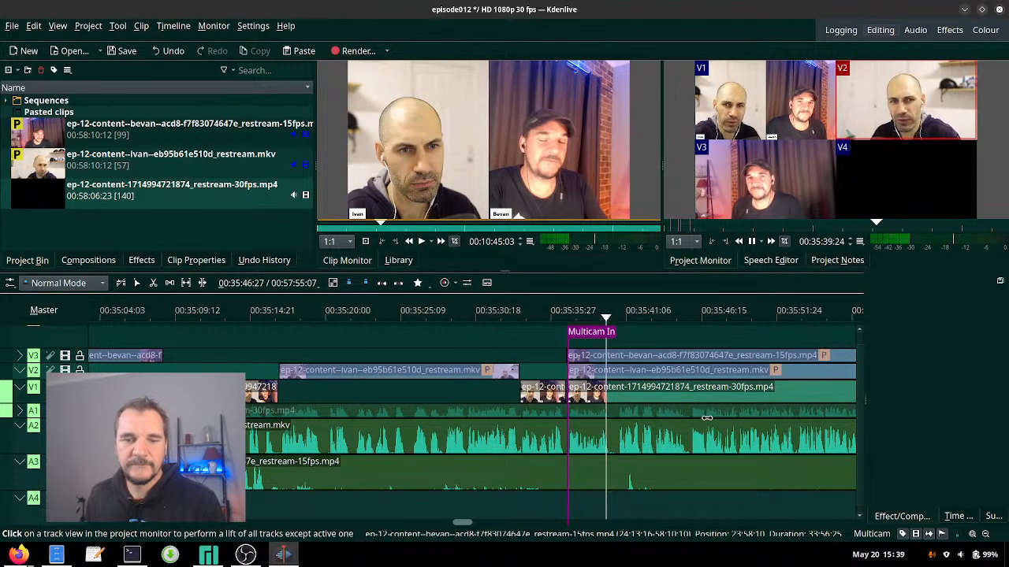
{"action": "key", "text": "1"}
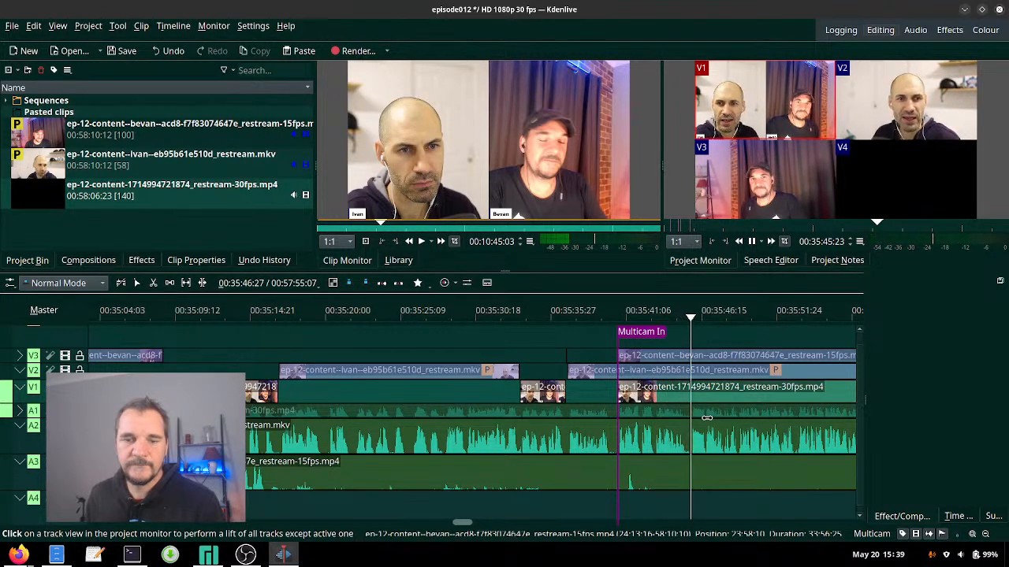
{"action": "key", "text": "2"}
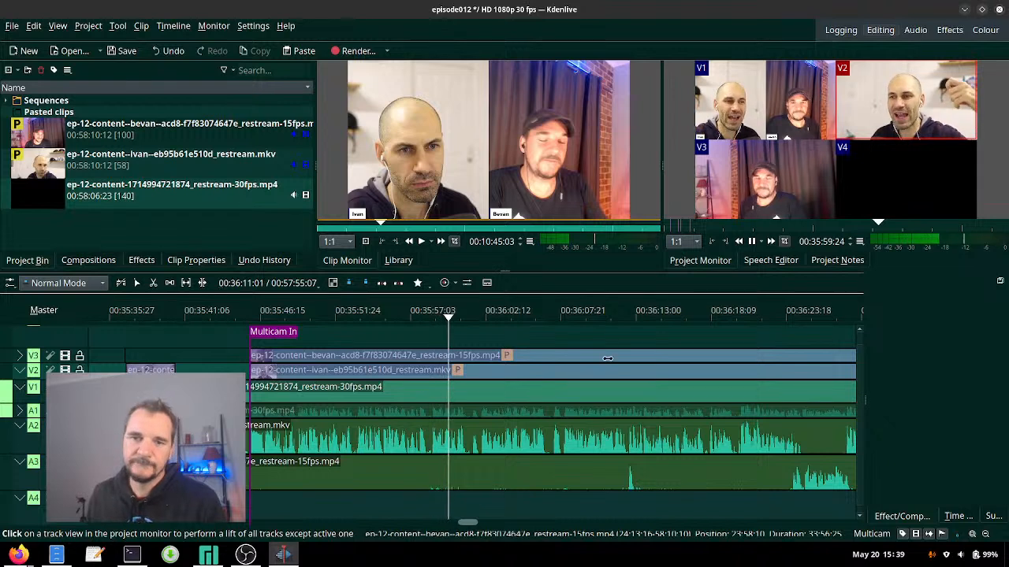
- Rewind to 00:35:58:15, cut to V1 there and return to V2 at about 00:36:02
{"action": "left_click", "coordinate": [432, 321]}
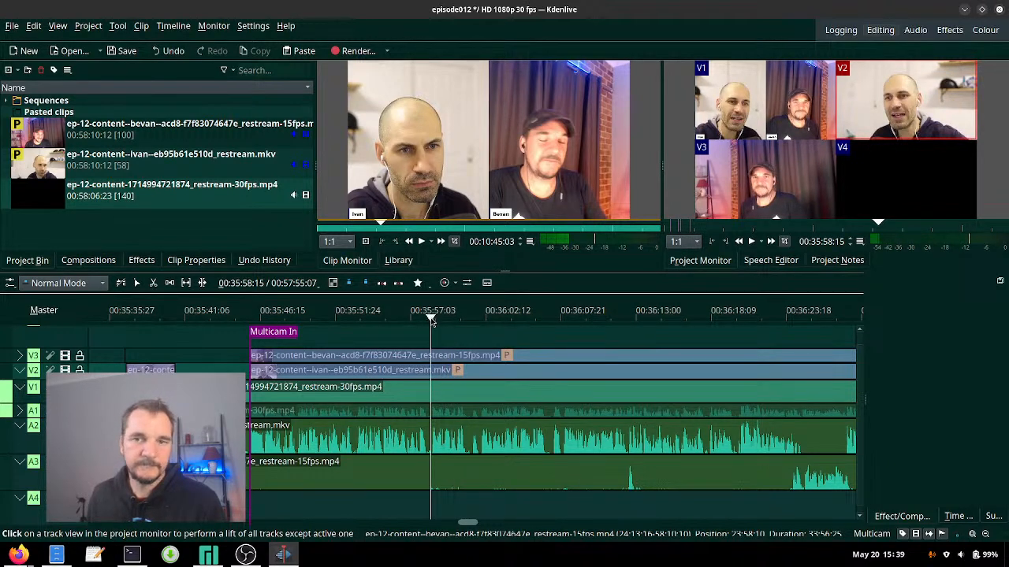
{"action": "key", "text": "space"}
{"action": "key", "text": "1"}
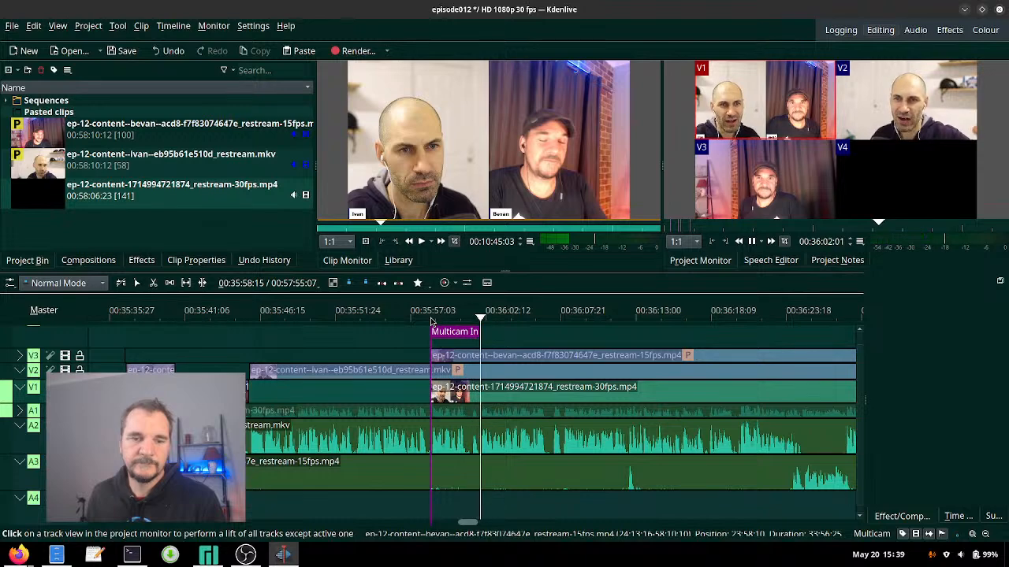
{"action": "left_click_drag", "start_coordinate": [431, 319], "coordinate": [483, 331]}
{"action": "key", "text": "2"}
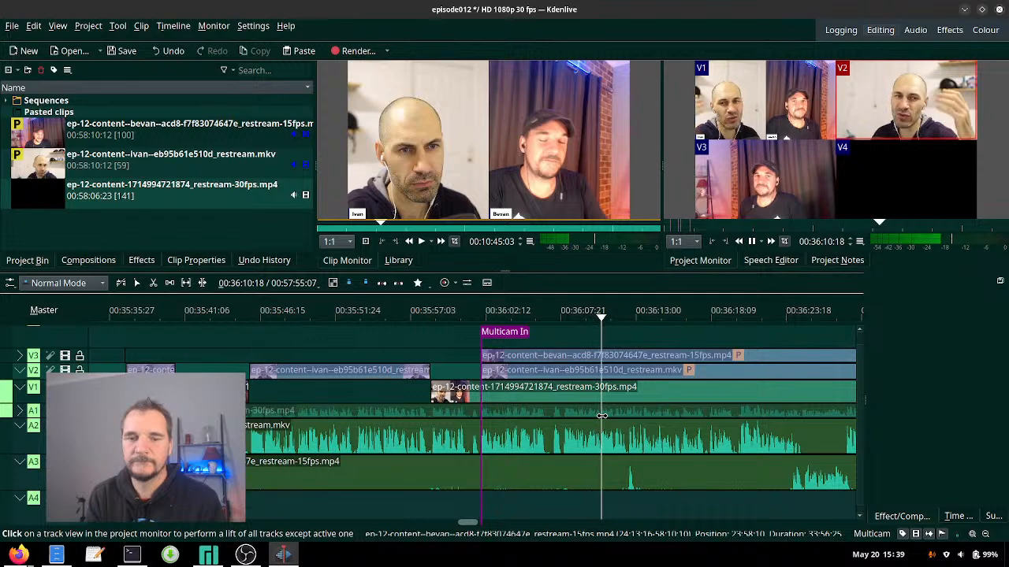
- Cut to V1 at about 00:36:12, to V2 at about 00:36:18 and to V1 at about 00:36:24 during playback
{"action": "key", "text": "1"}
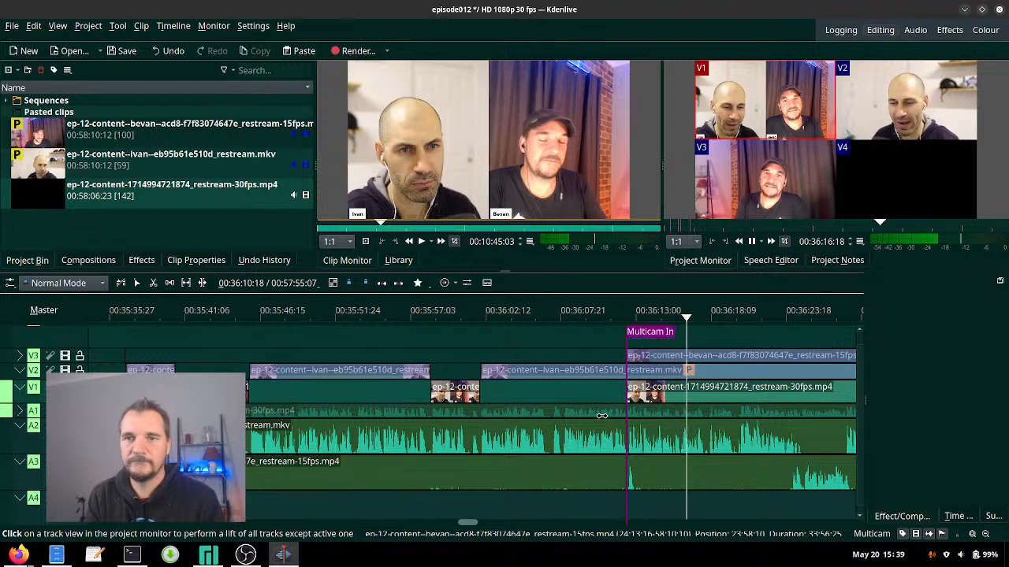
{"action": "key", "text": "2"}
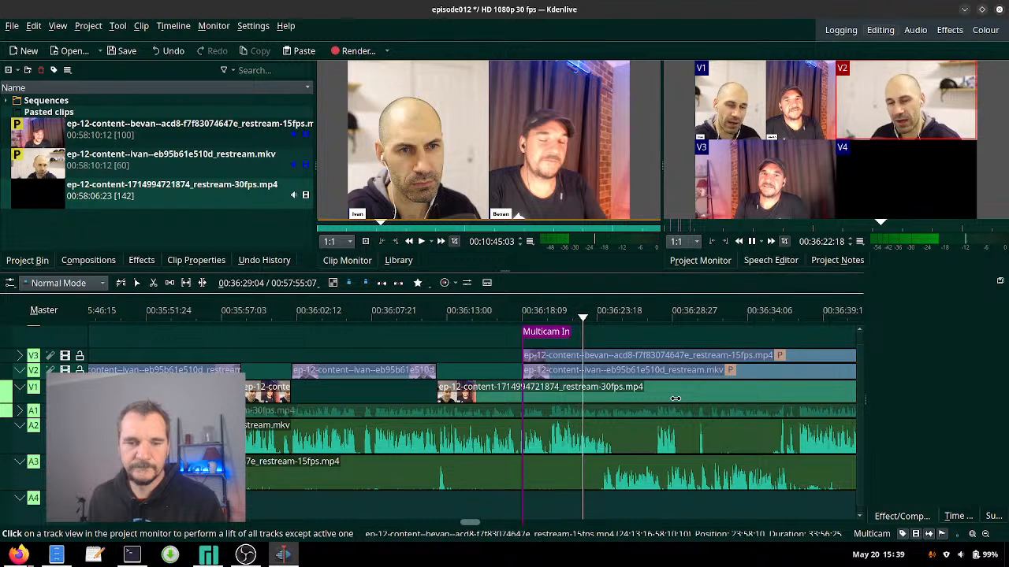
{"action": "key", "text": "1"}
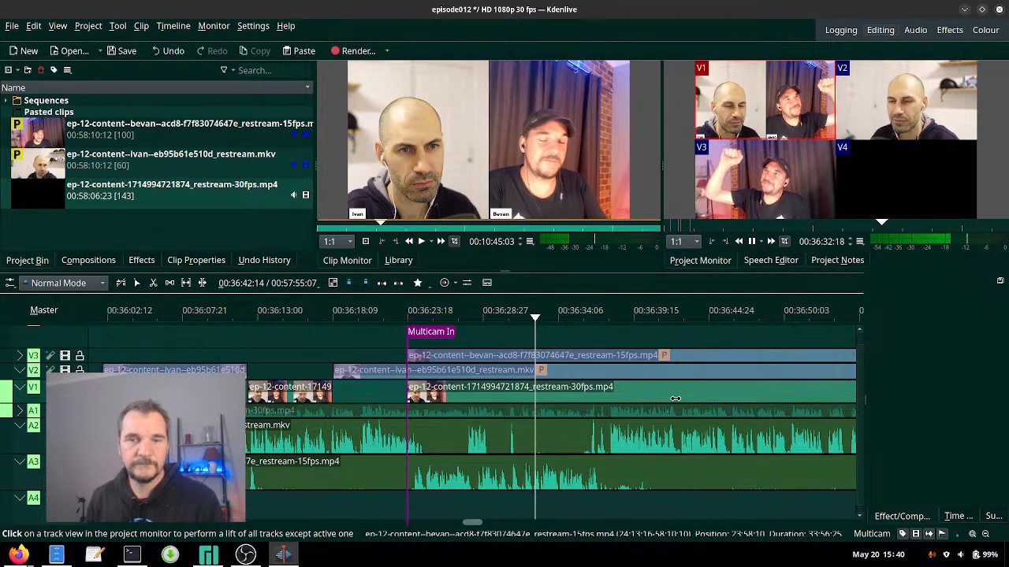
- Cut to V3 at about 00:36:33, to V1 at about 00:36:36 and to V2 at about 00:36:39 during playback
{"action": "key", "text": "3"}
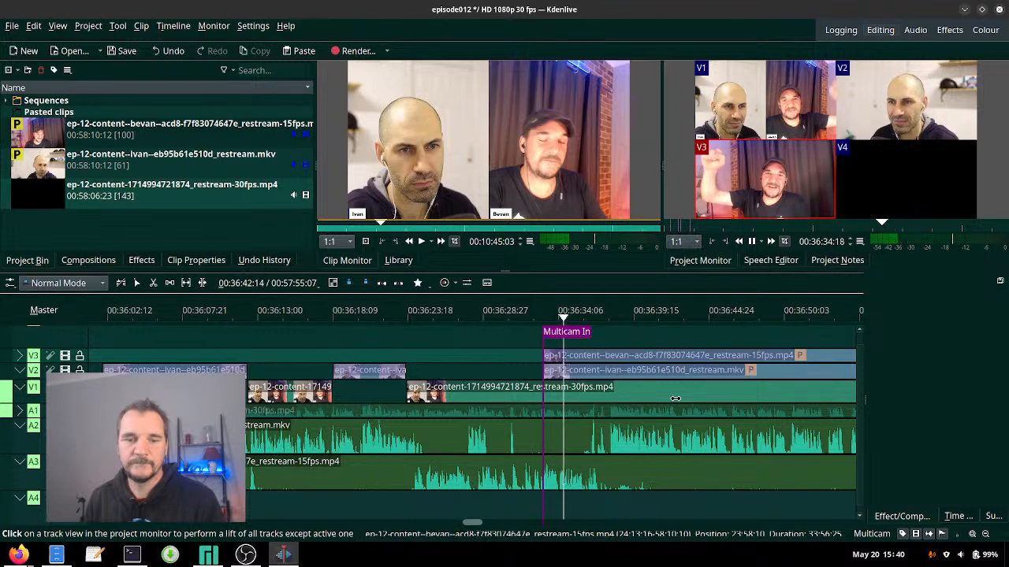
{"action": "key", "text": "1"}
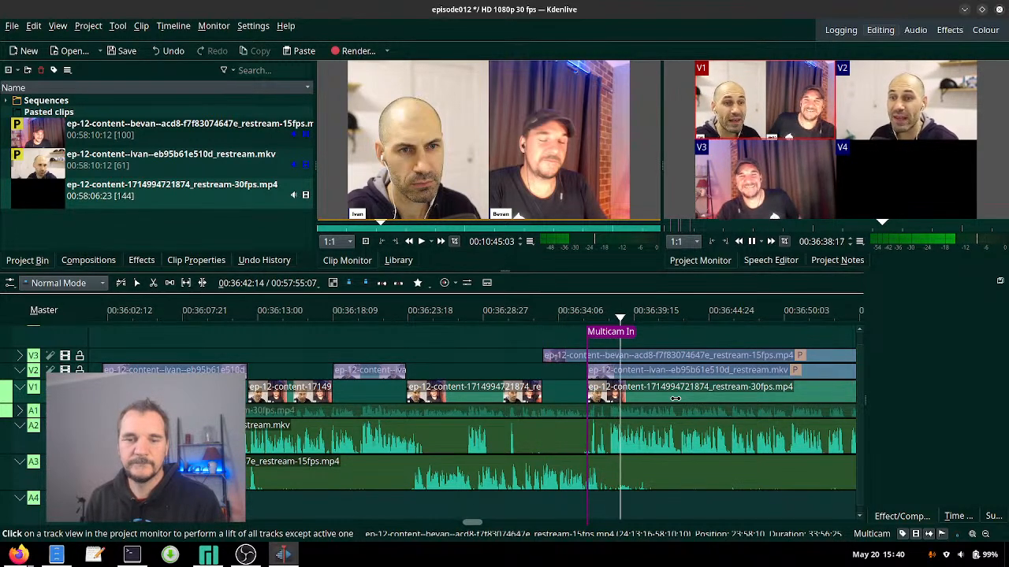
{"action": "key", "text": "2"}
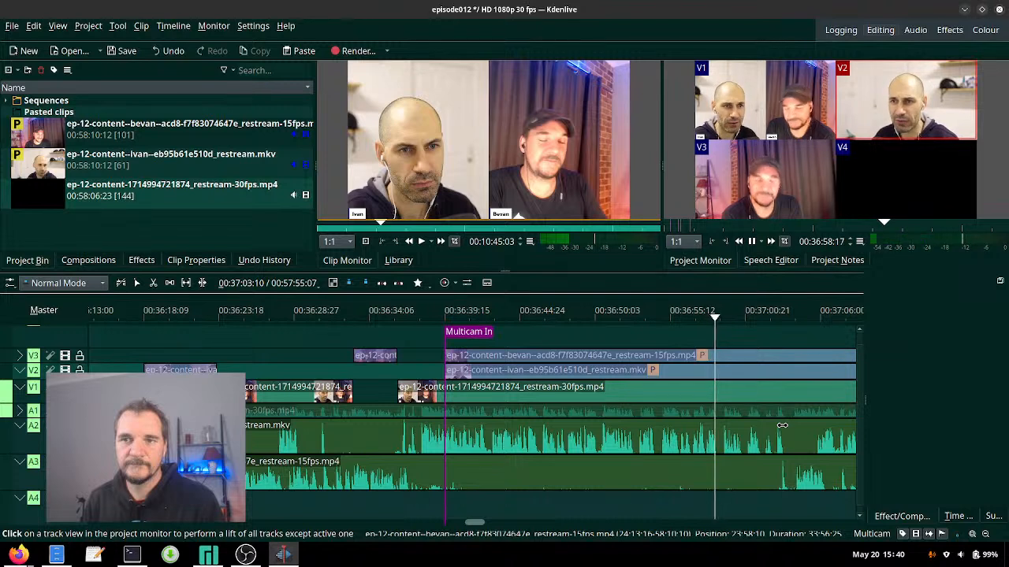
- Replay from about 00:36:54 and cut to V1 at about 00:36:57, to V2 at about 00:37:10 and to V1 at about 00:37:28
{"action": "key", "text": "space"}
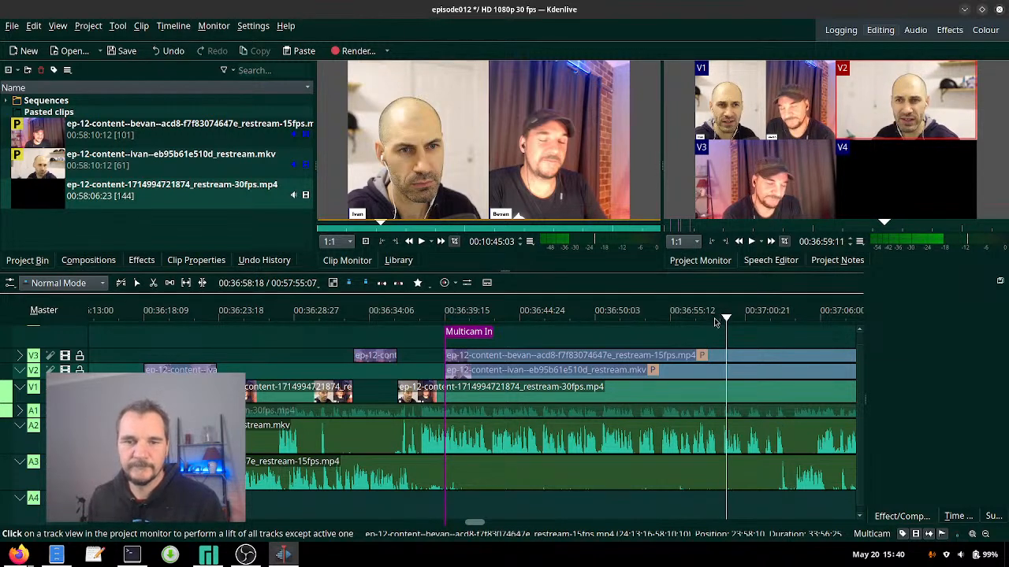
{"action": "left_click", "coordinate": [675, 314]}
{"action": "key", "text": "space"}
{"action": "left_click", "coordinate": [659, 315]}
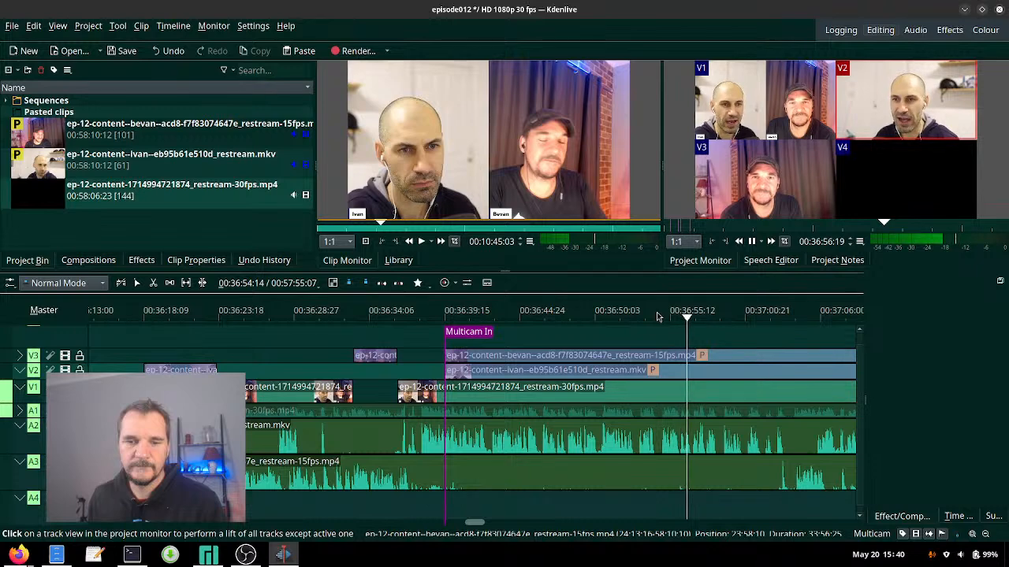
{"action": "key", "text": "1"}
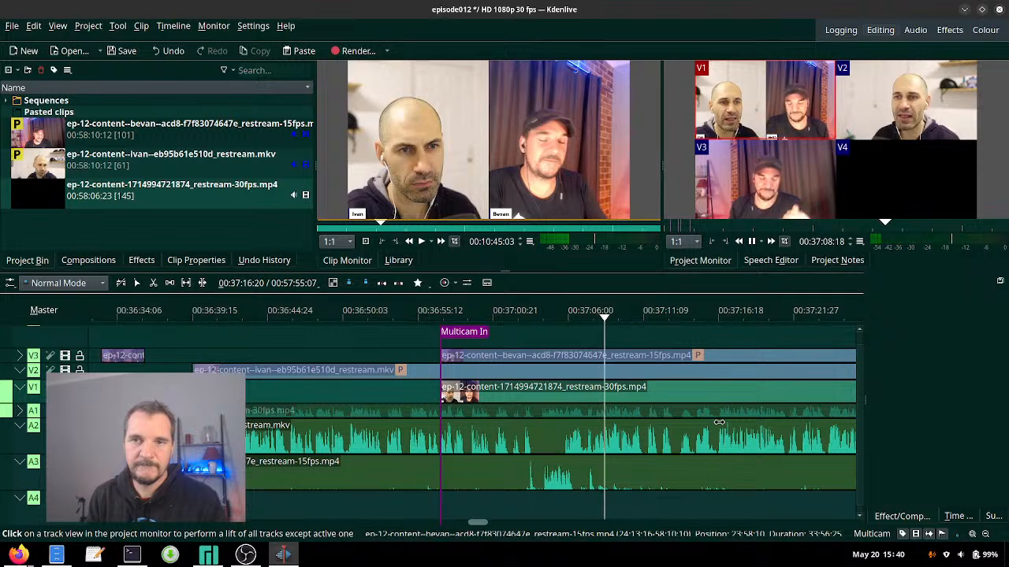
{"action": "key", "text": "2"}
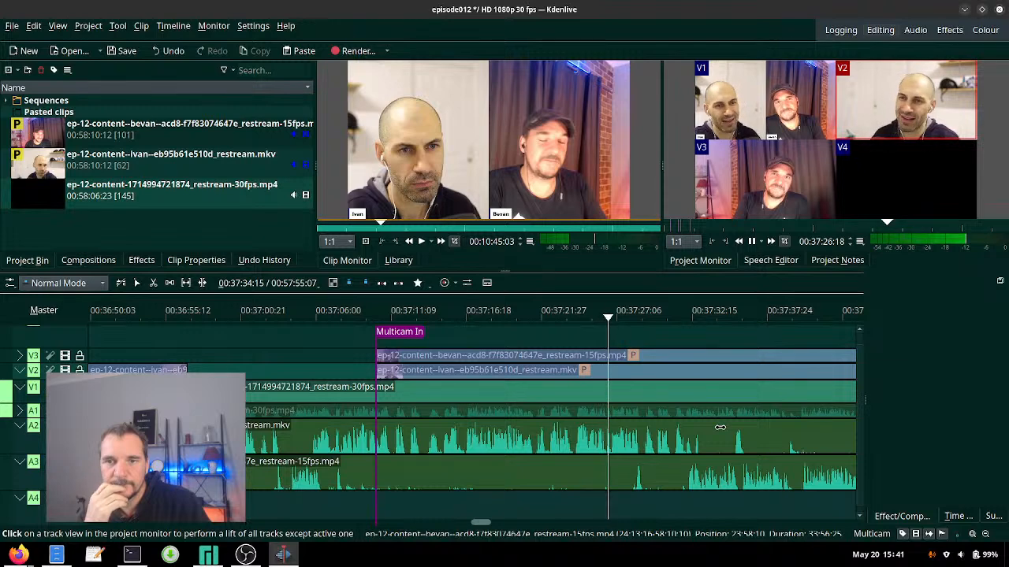
{"action": "key", "text": "1"}
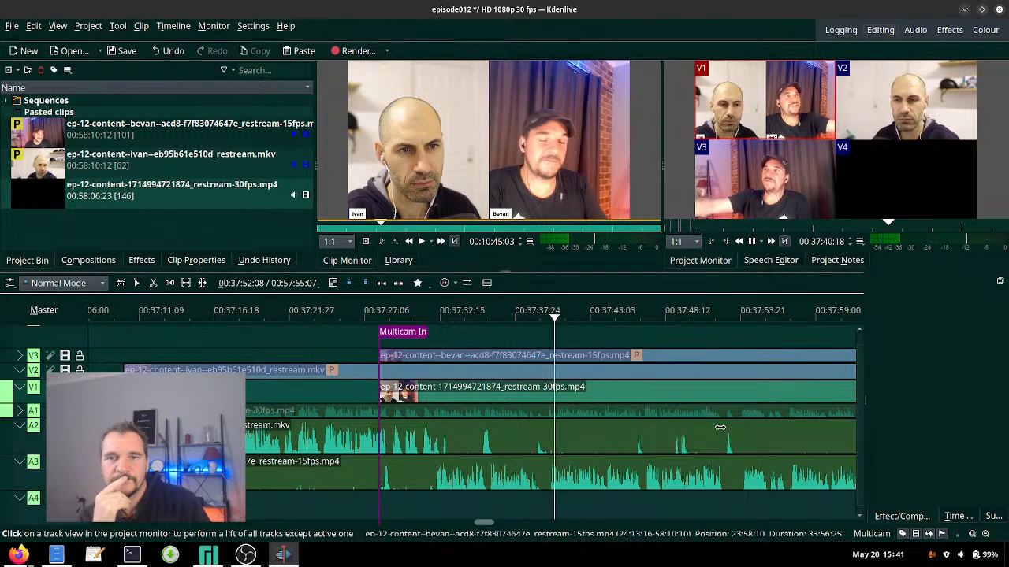
- Cut to V3 at about 00:37:42 and back to V1 at about 00:37:46 during playback
{"action": "key", "text": "3"}
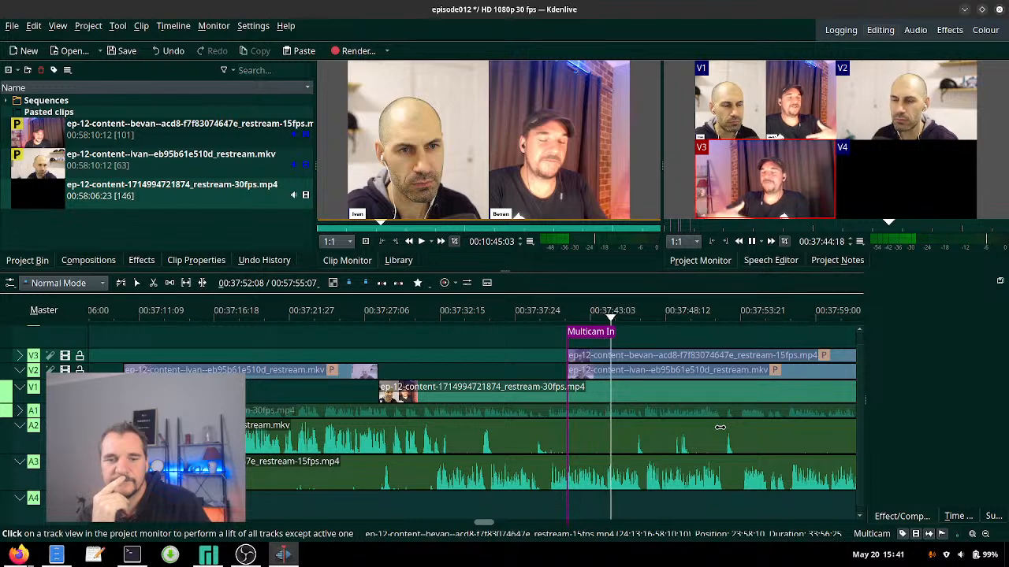
{"action": "key", "text": "1"}
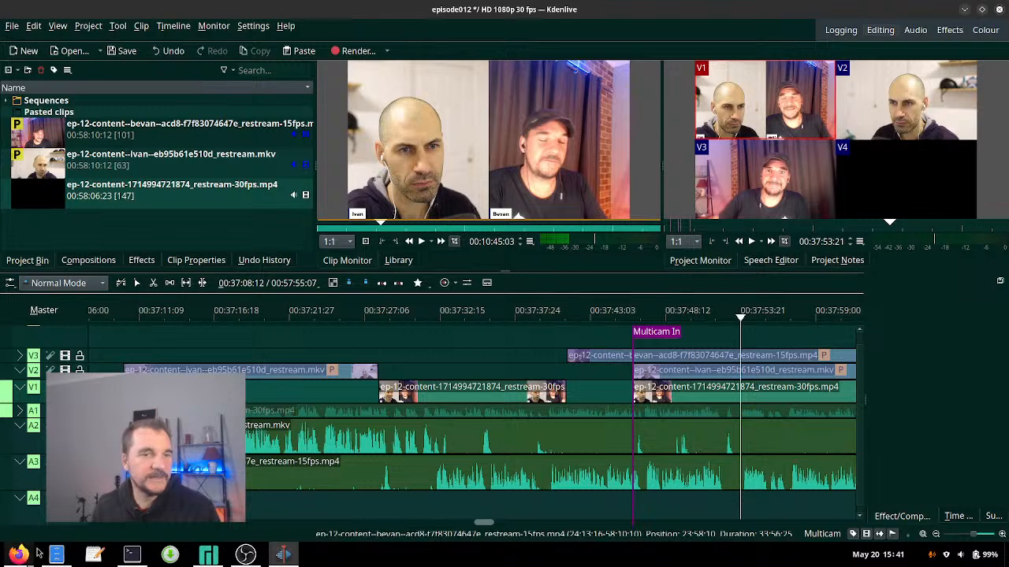
- Switch to Firefox to check the Pomofocus break timer, briefly switch to OBS and return to Firefox
{"action": "mouse_move", "coordinate": [38, 553]}
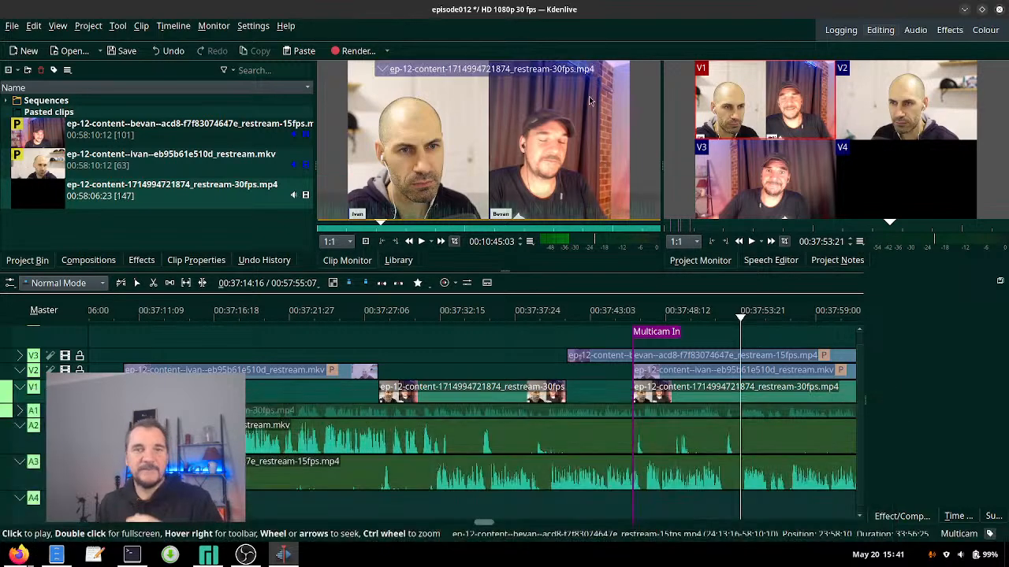
{"action": "left_click", "coordinate": [19, 555]}
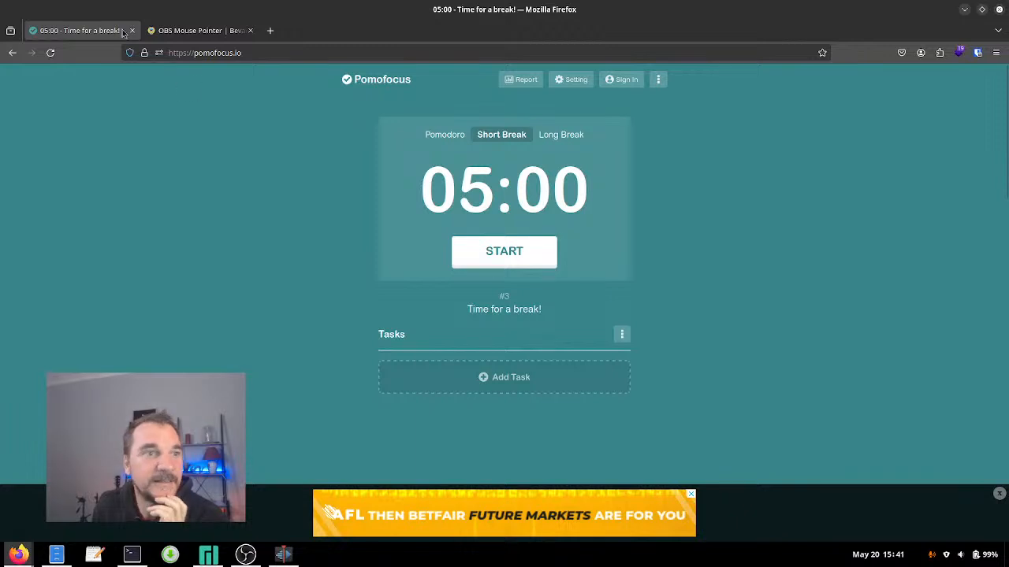
{"action": "left_click", "coordinate": [246, 555]}
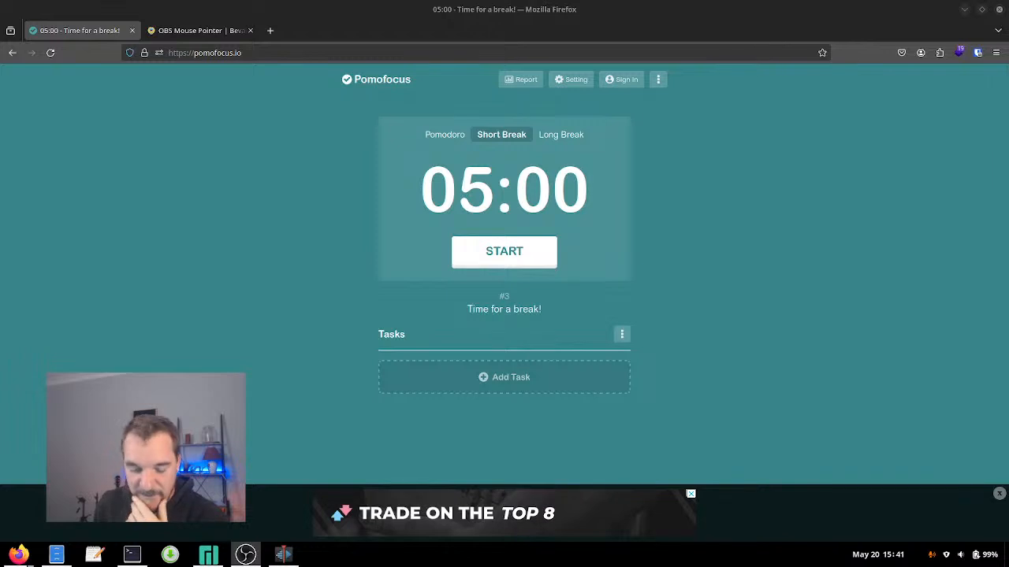
{"action": "key", "text": "alt+Tab"}
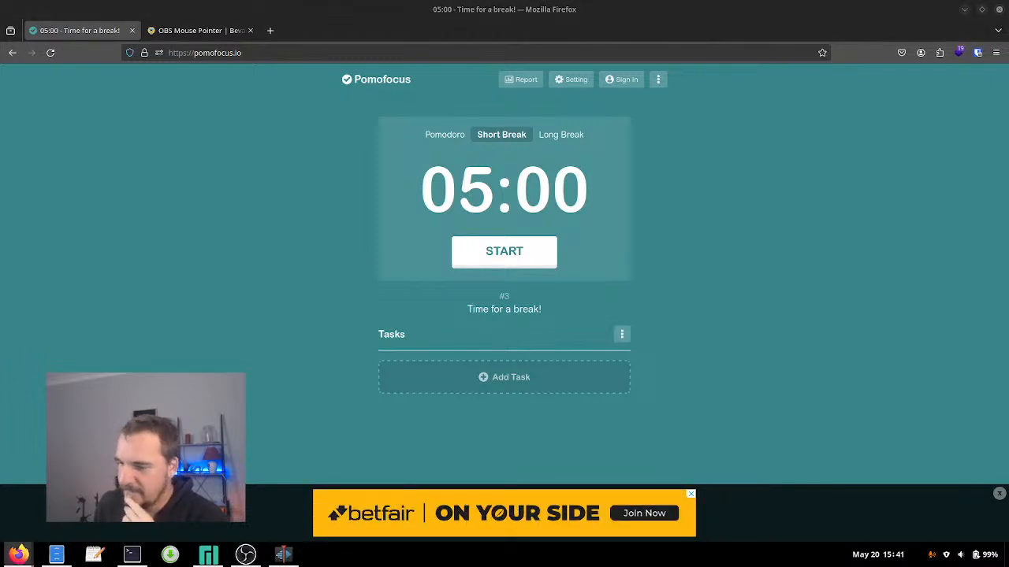